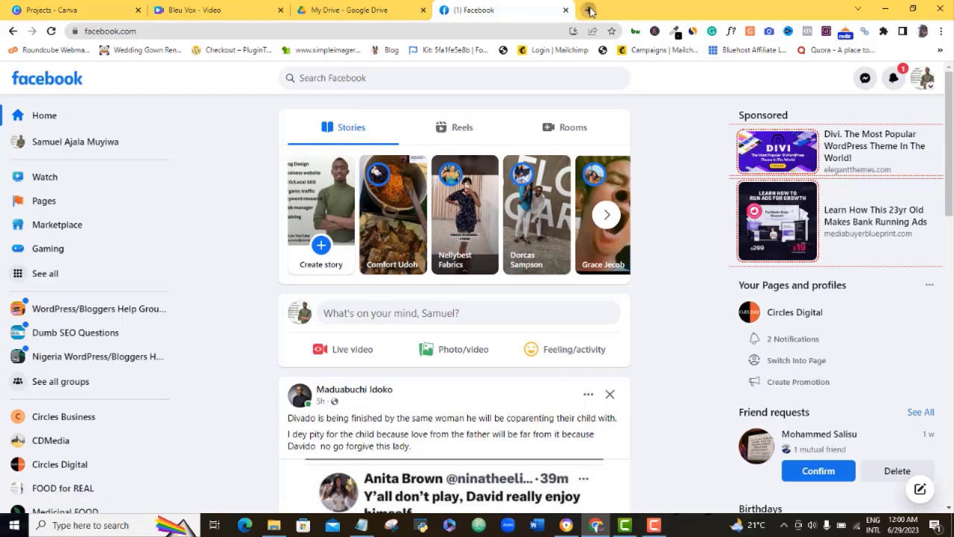
Open business.facebook.com in a new browser tab.
click(590, 10)
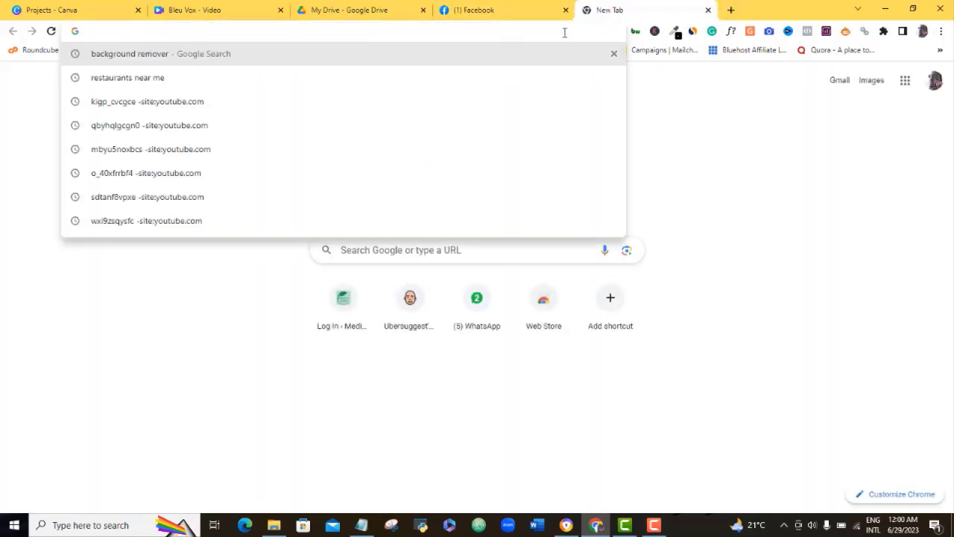
text(busi)
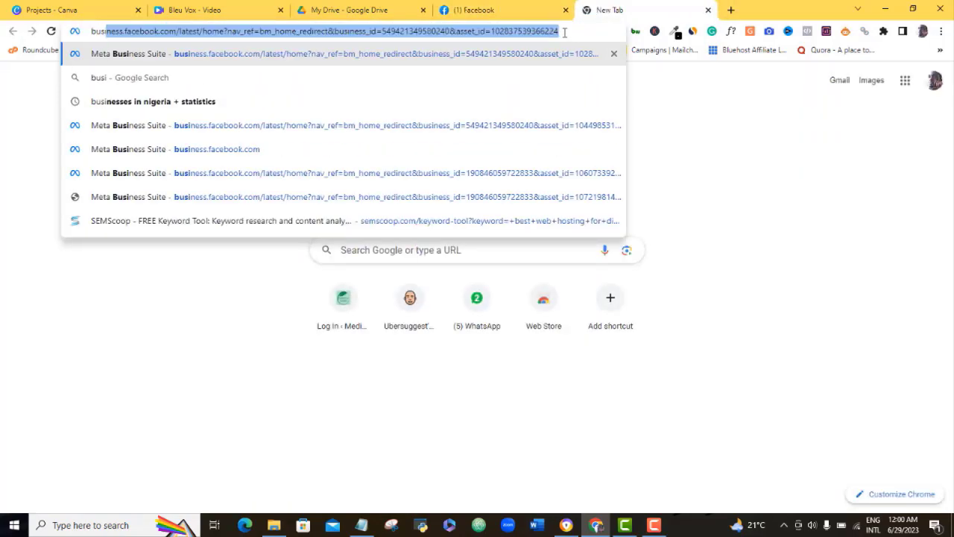
text(ness.face)
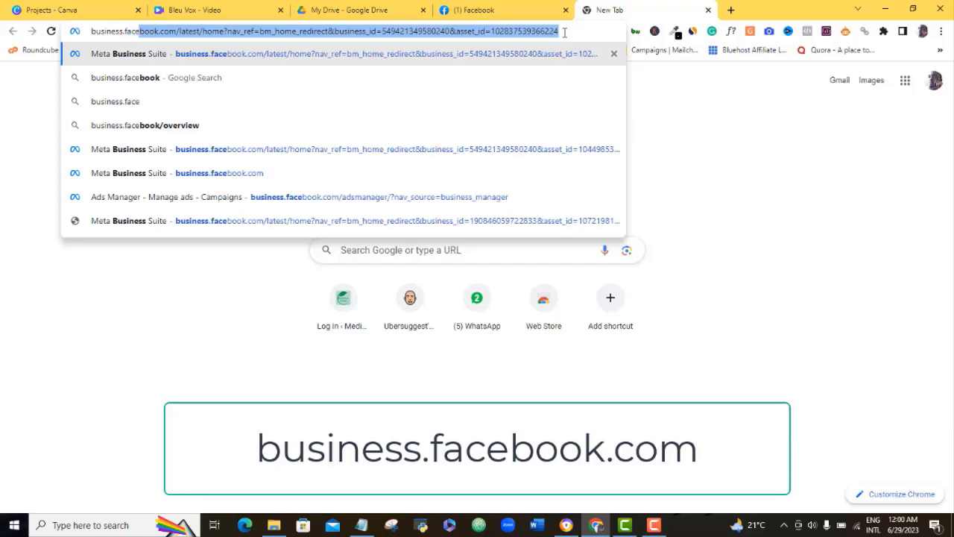
text(book.com)
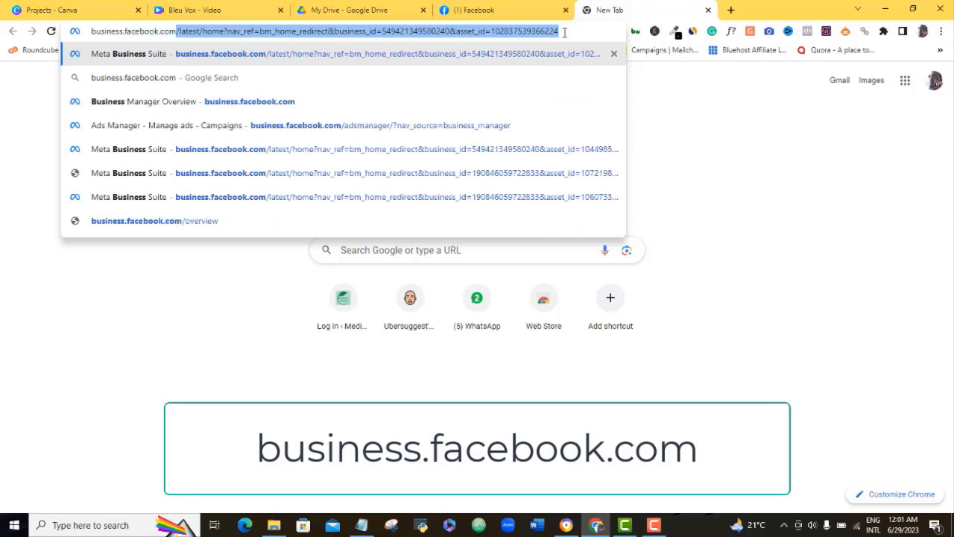
key(Return)
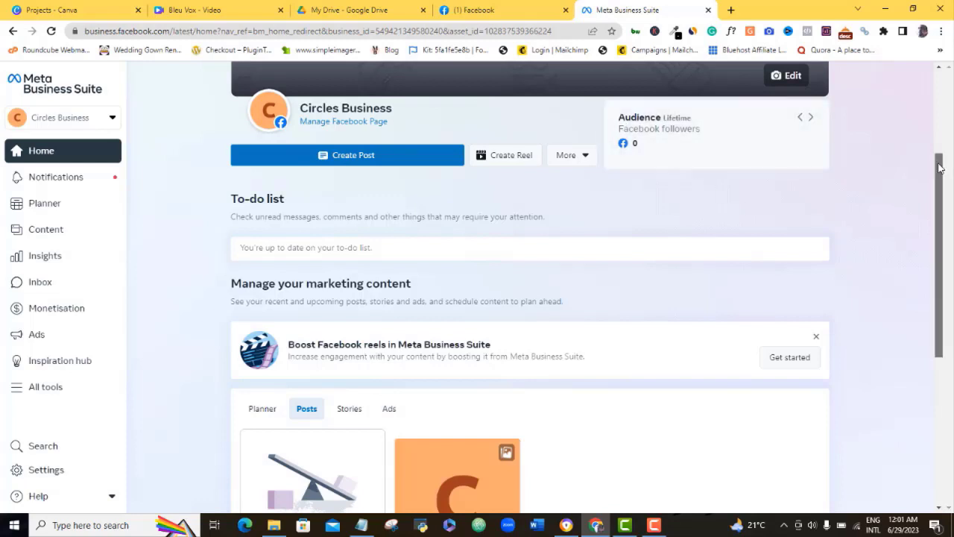
Open Ads Manager from the full list of Meta Business Suite tools.
drag(939, 164, 942, 199)
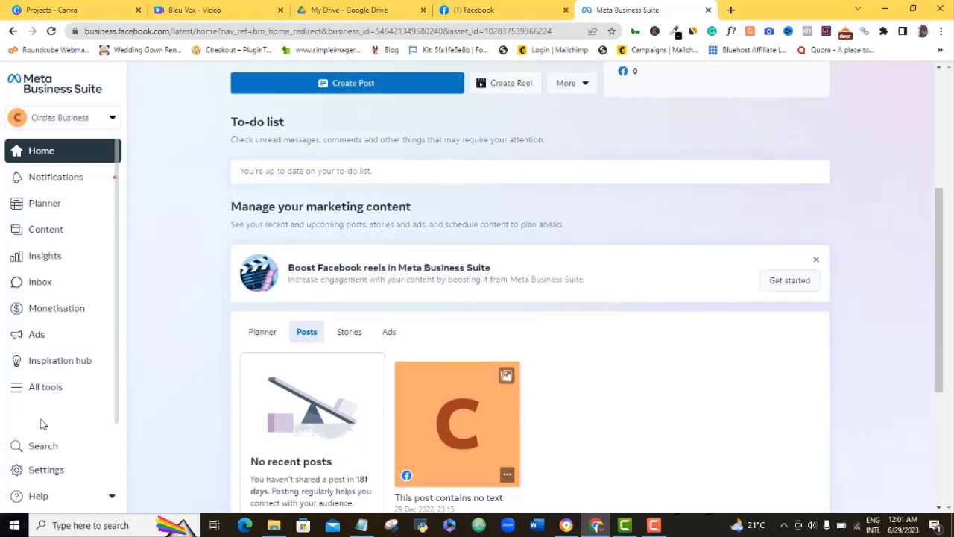
drag(117, 326, 117, 376)
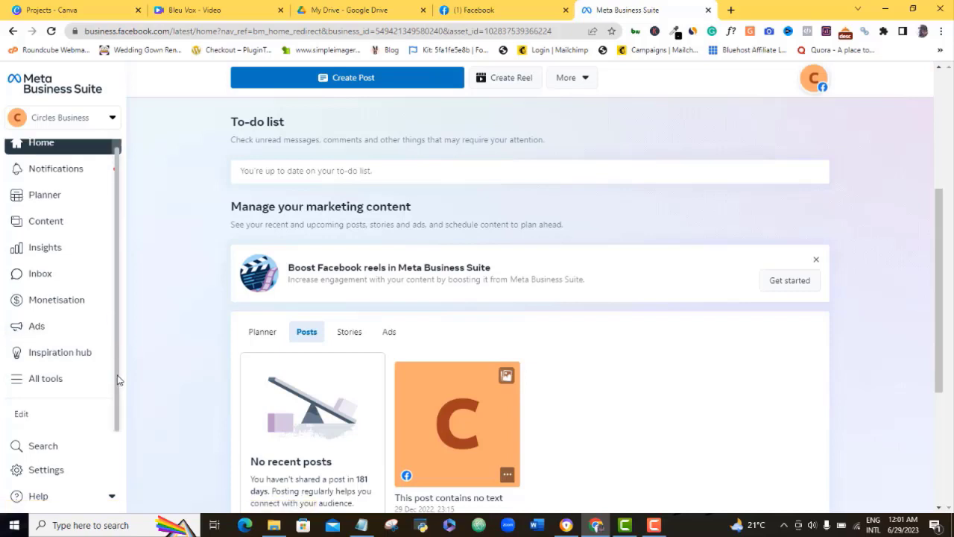
click(21, 380)
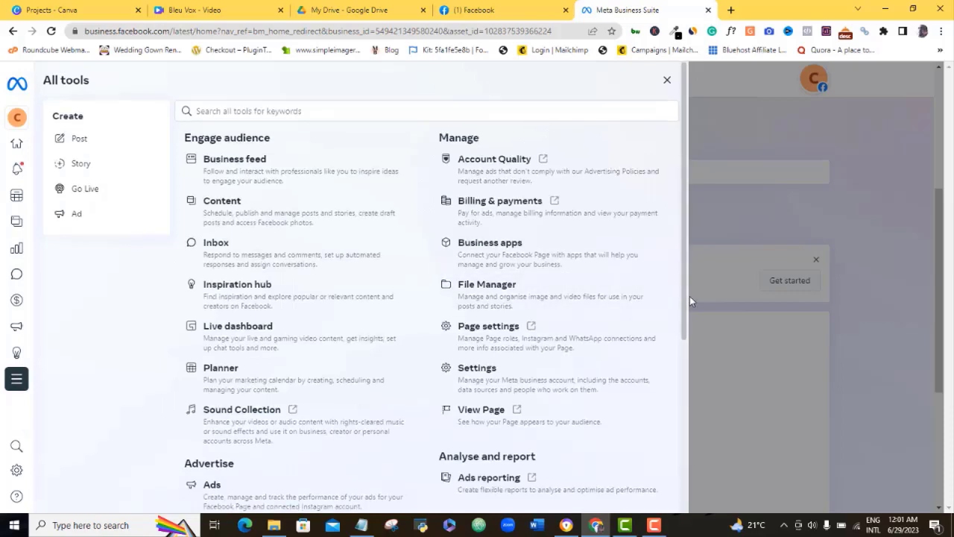
scroll(690, 305, down, 1)
scroll(689, 309, down, 2)
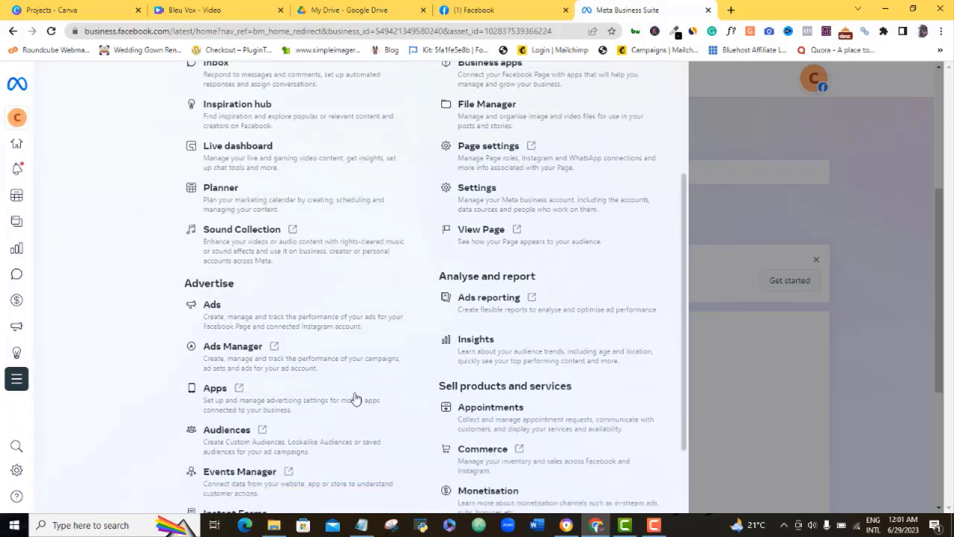
click(234, 367)
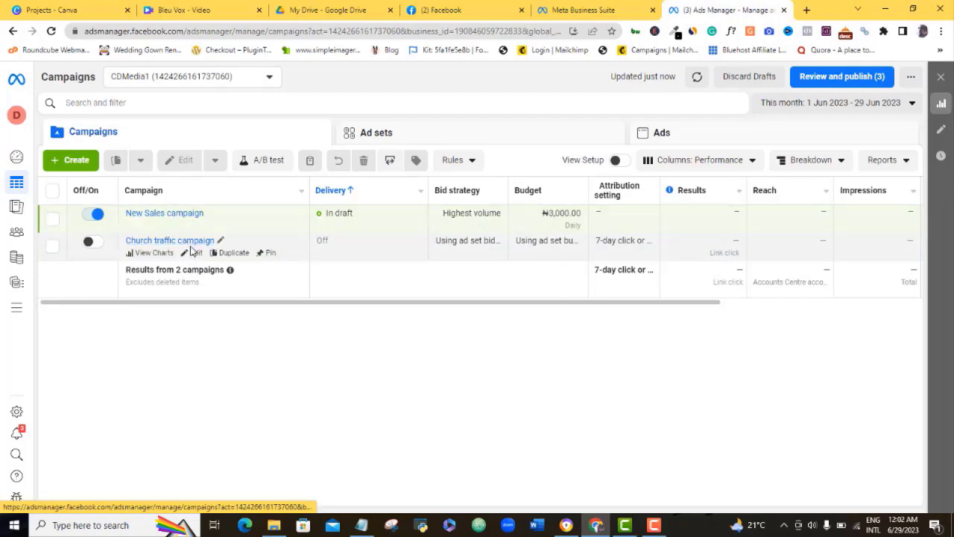
Expand the list of ad accounts and select the CDMedia1 ad account under Digital Conceps1.
click(266, 77)
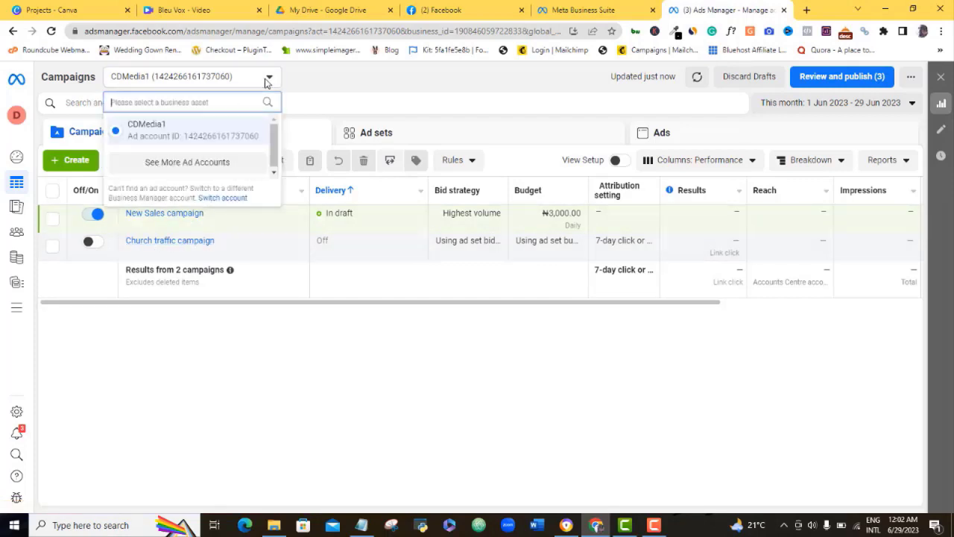
click(189, 166)
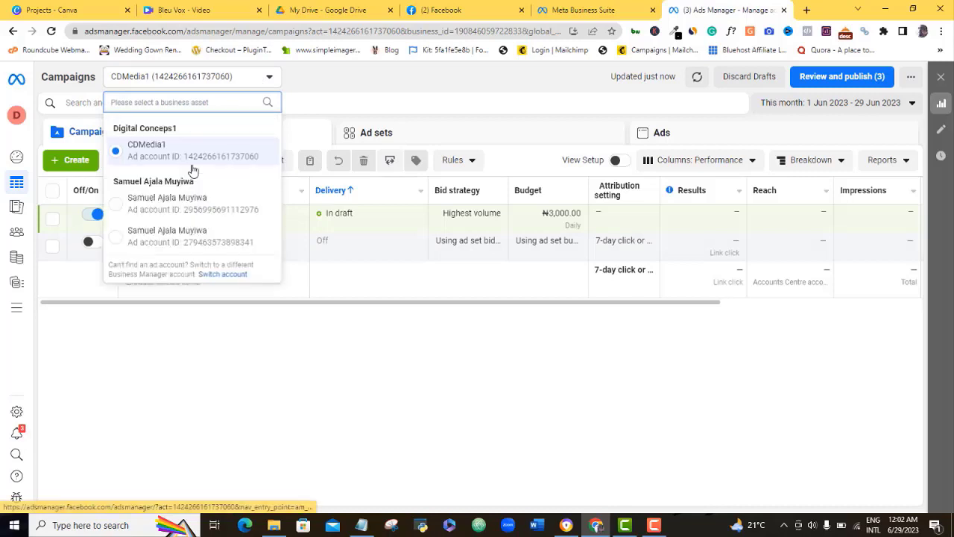
click(181, 149)
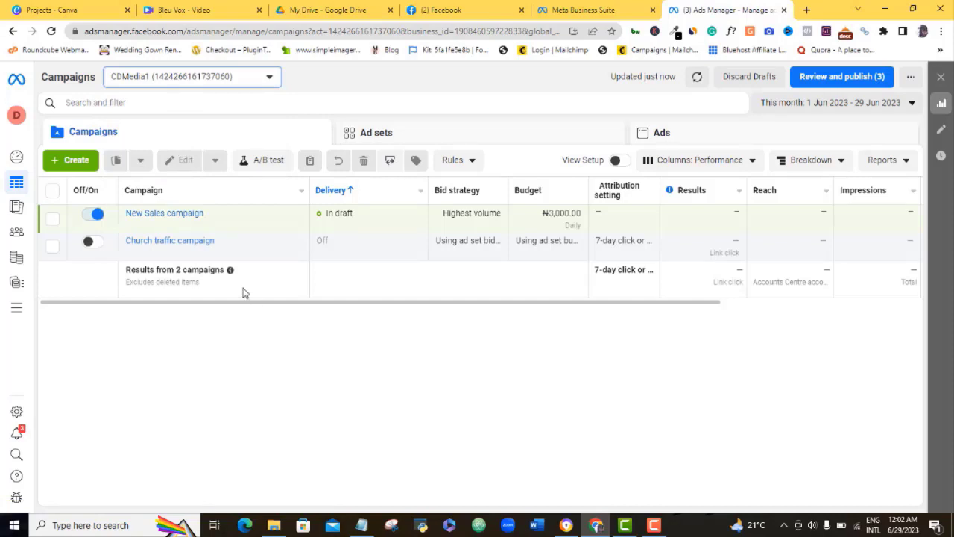
Create a new campaign with the Sales objective after reviewing the descriptions of the available campaign objectives.
click(75, 161)
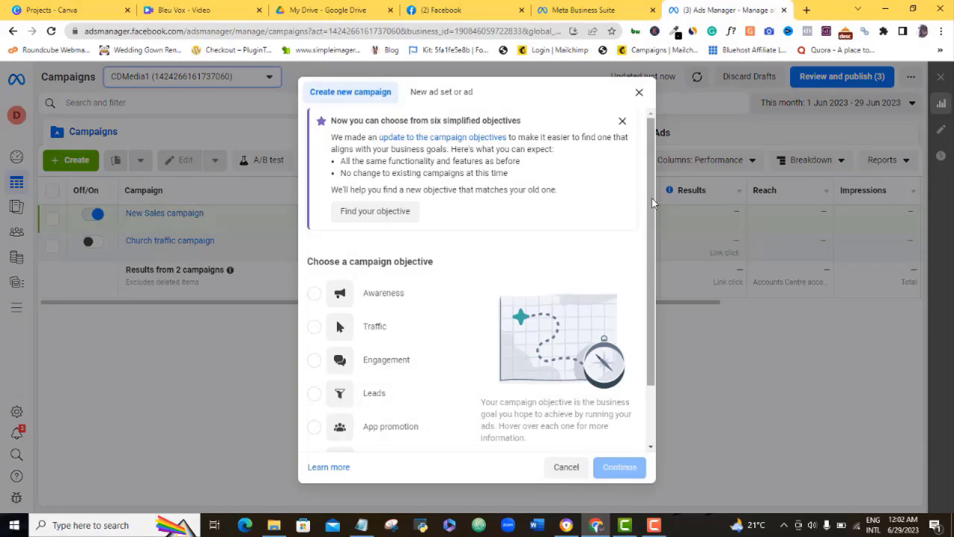
drag(652, 203, 652, 221)
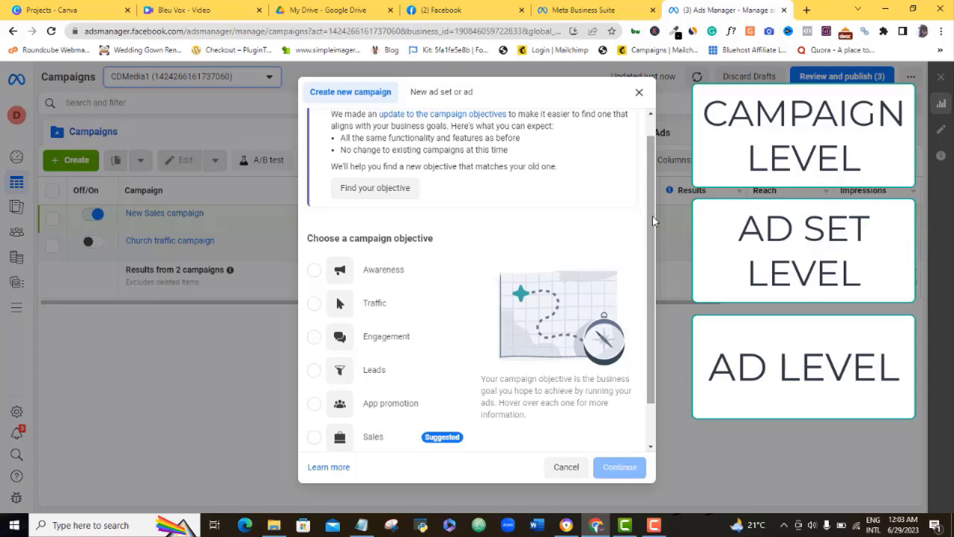
drag(652, 215, 654, 247)
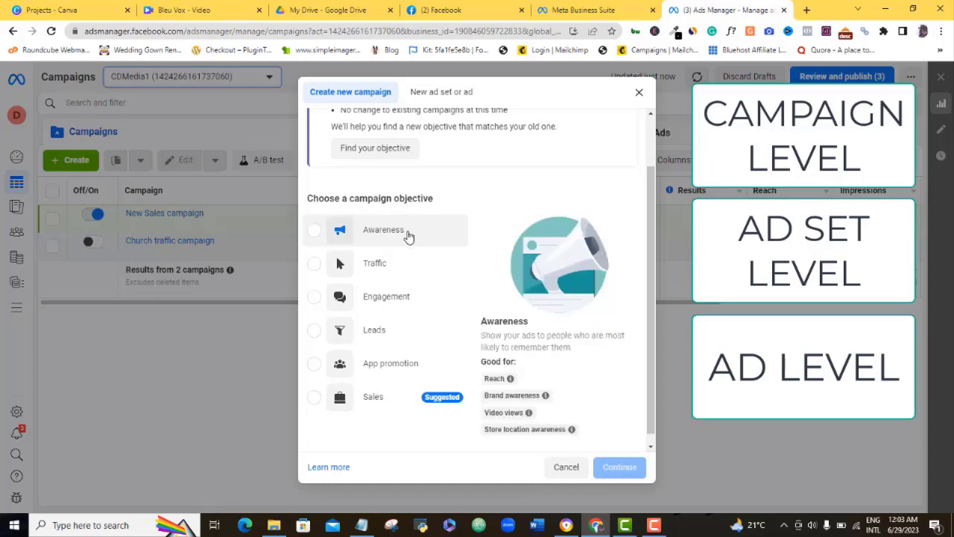
mouse_move(398, 270)
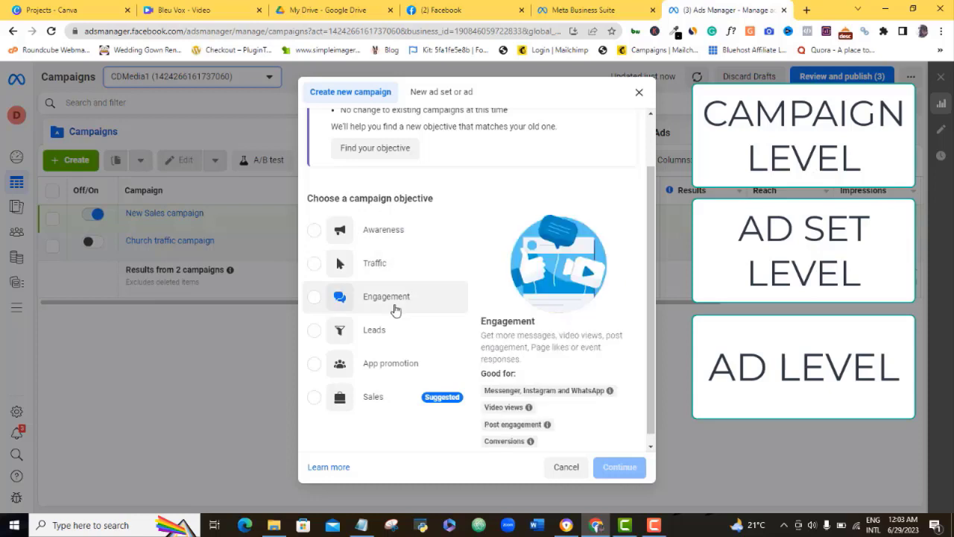
mouse_move(394, 333)
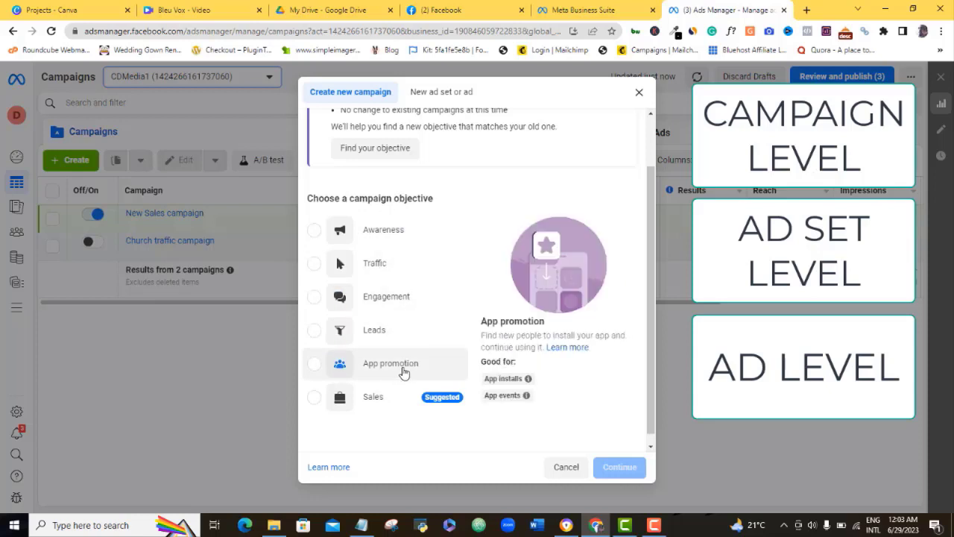
mouse_move(393, 399)
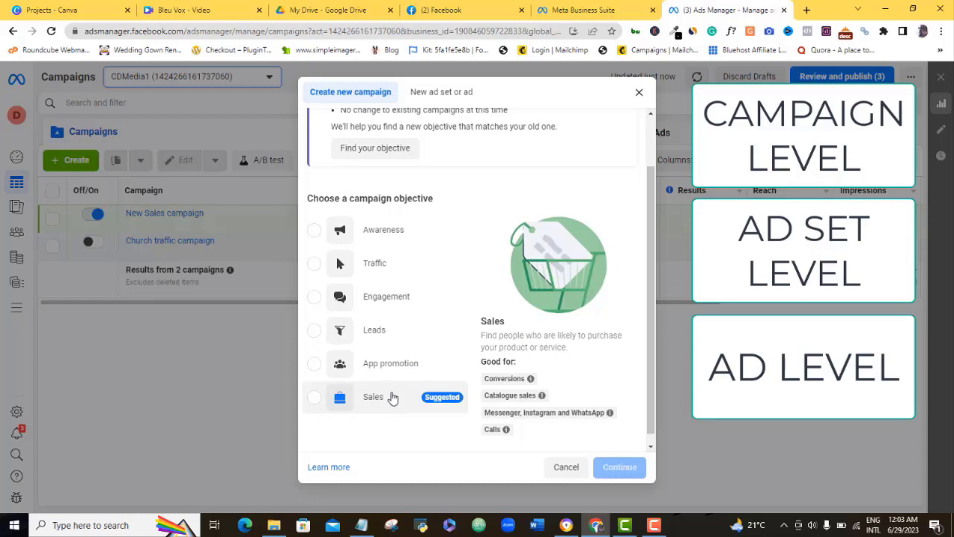
mouse_move(389, 228)
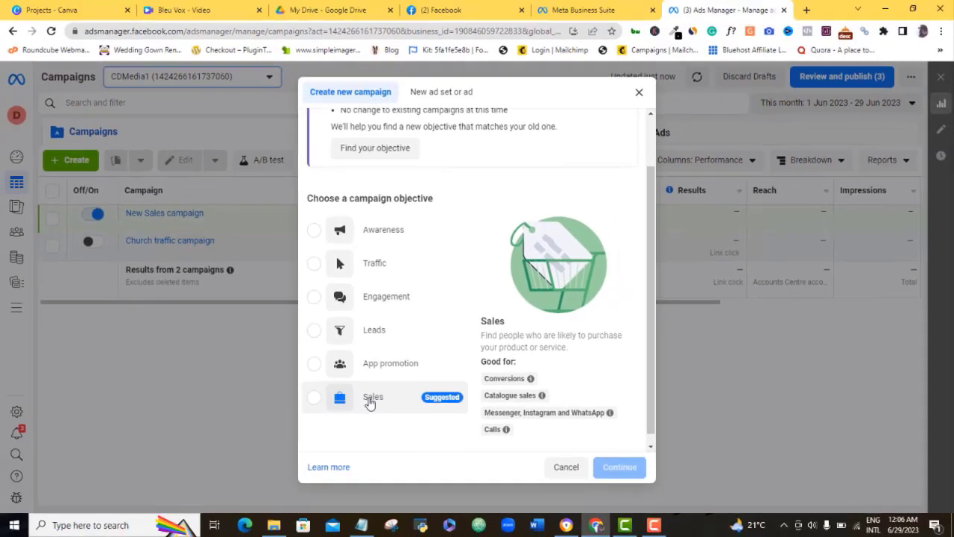
click(370, 403)
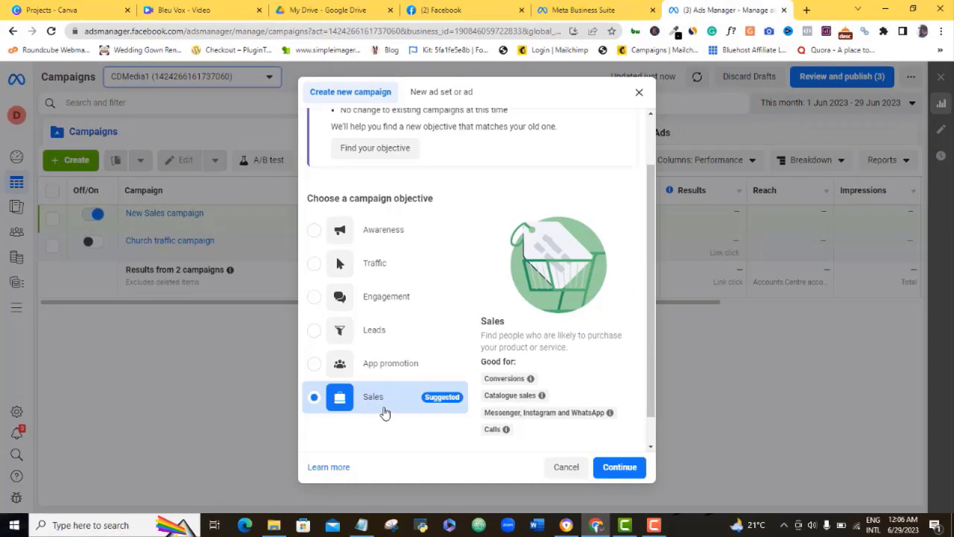
click(622, 468)
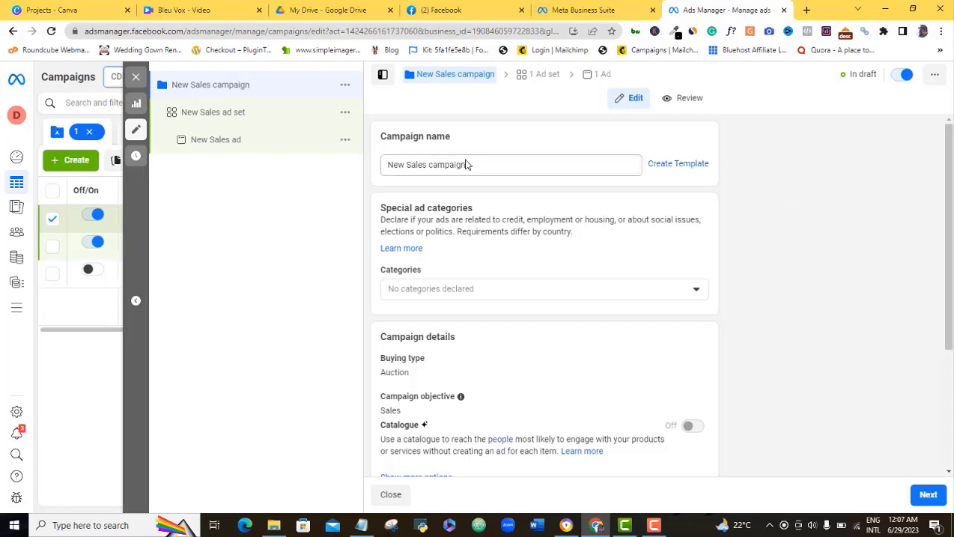
Rename the new sales campaign as "Boxer campaign".
drag(467, 164, 388, 162)
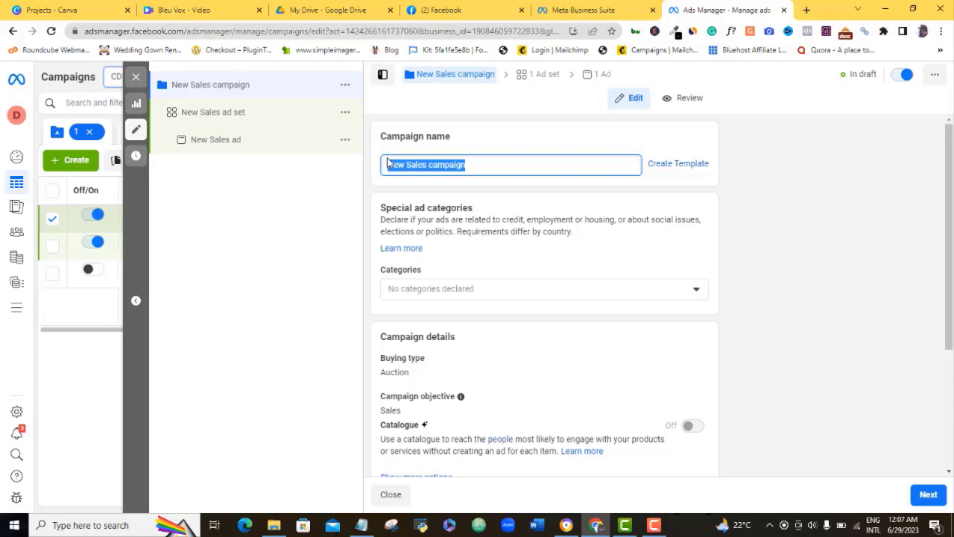
key(BackSpace)
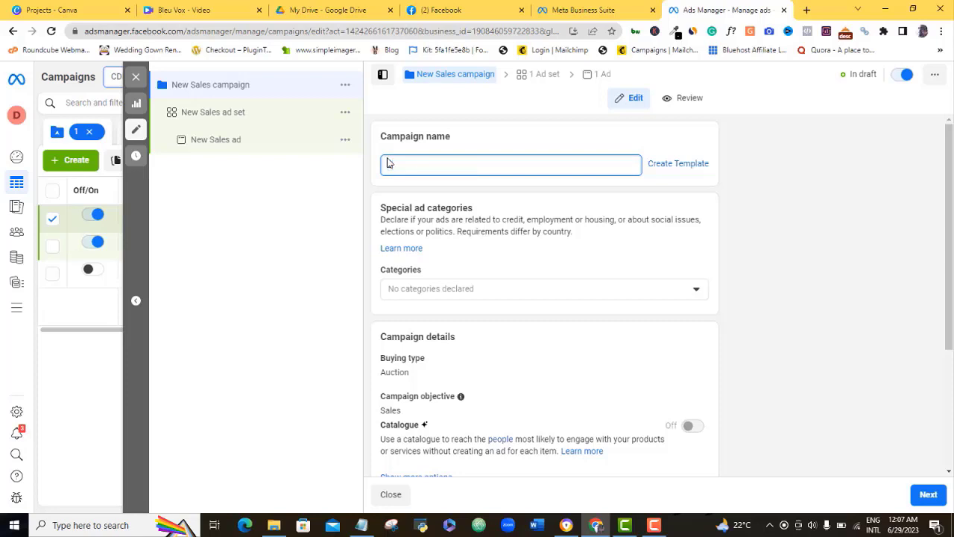
text(Boxer)
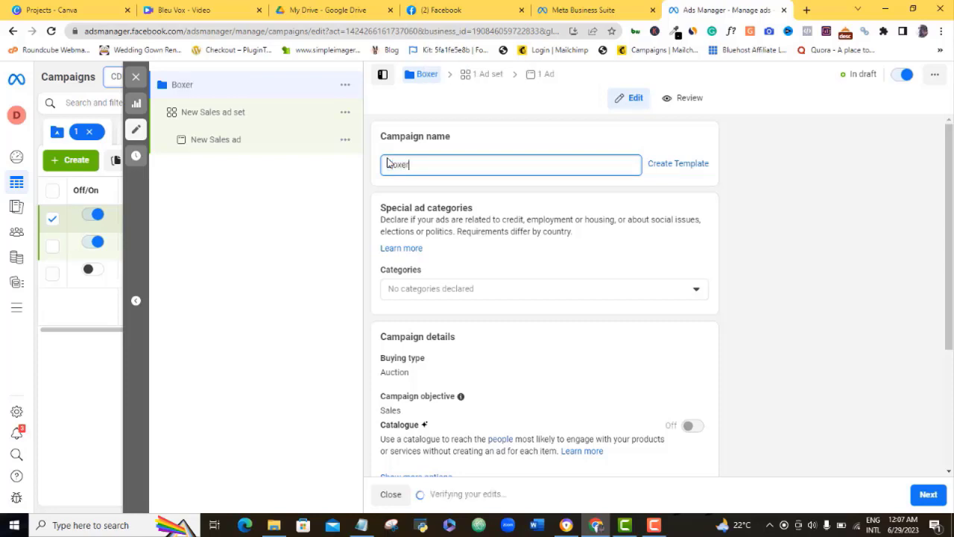
text( campaign)
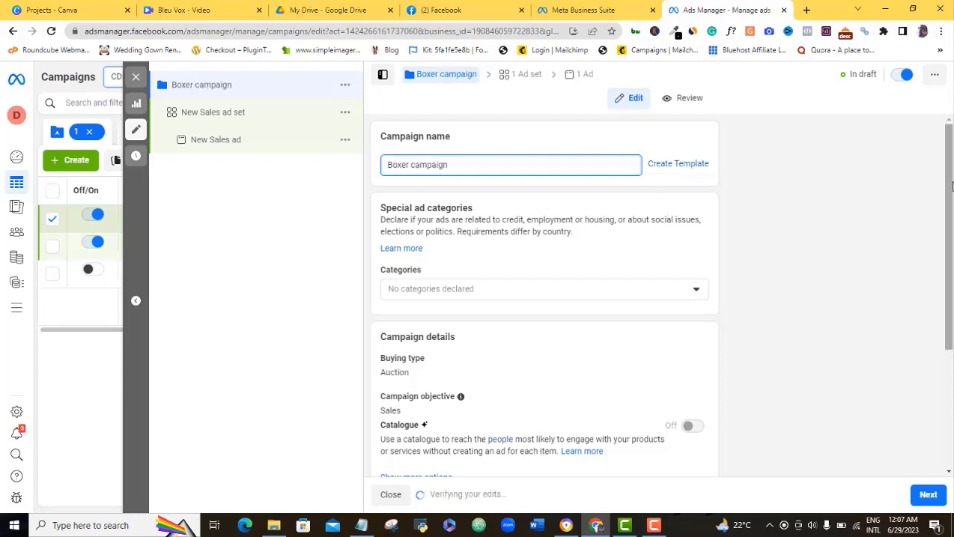
Review the available special ad categories for the campaign without declaring any.
scroll(952, 186, down, 1)
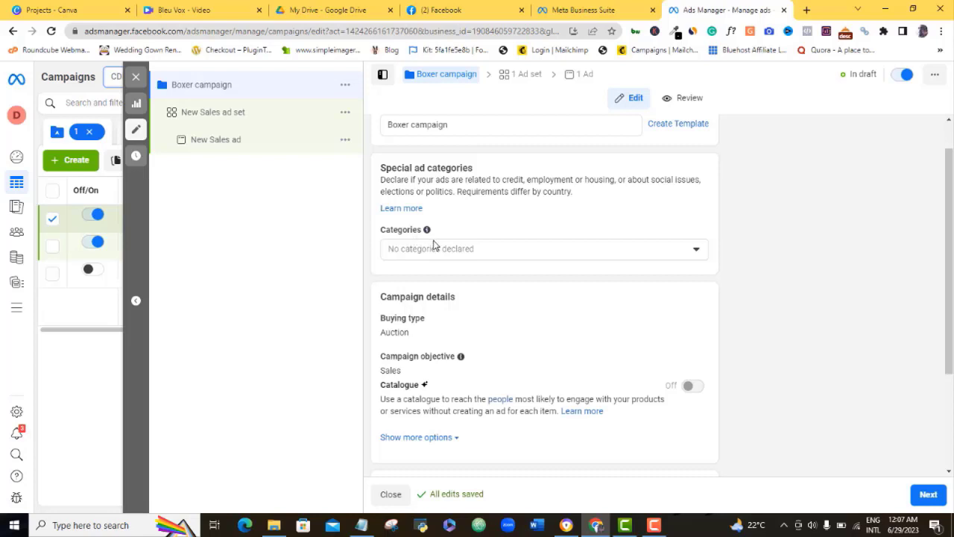
click(701, 253)
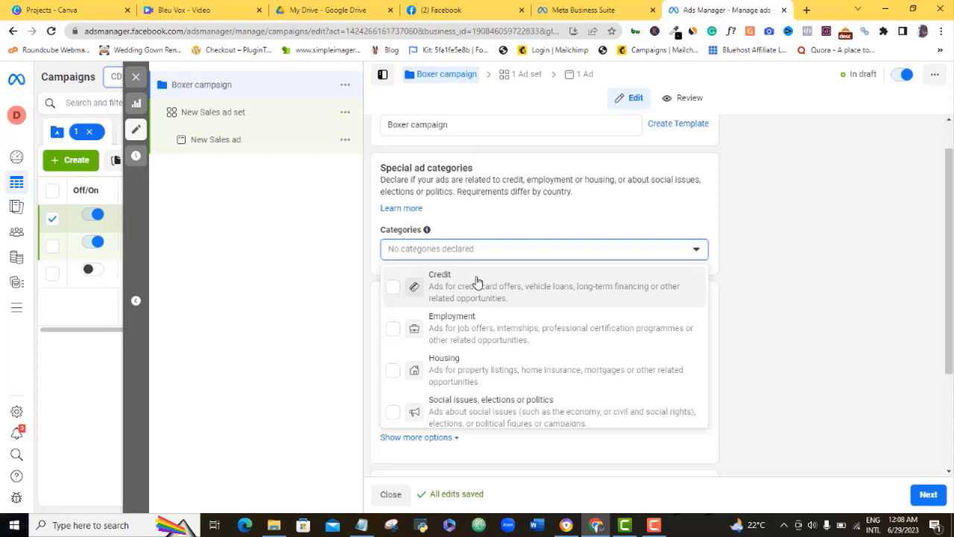
click(773, 235)
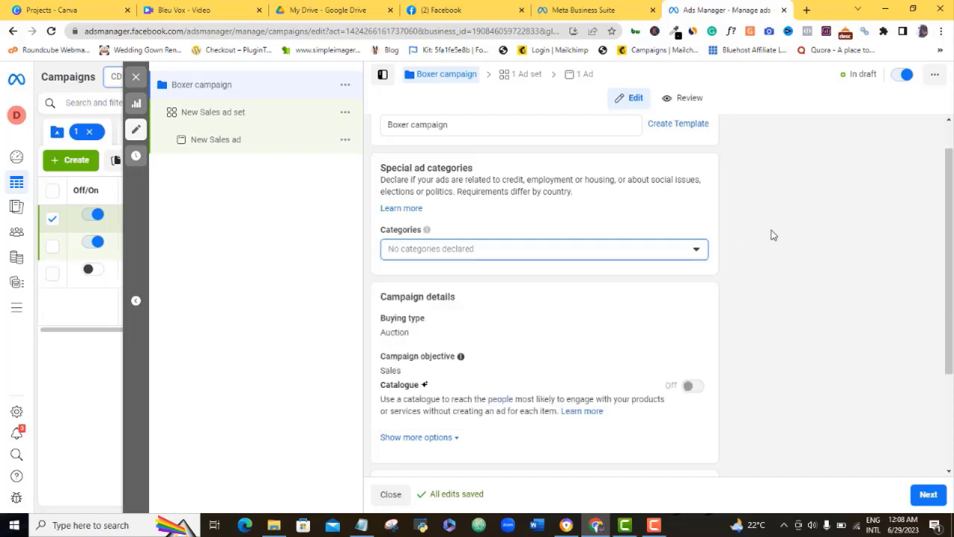
Turn on Advantage campaign budget for the Boxer campaign and display its budget settings.
drag(951, 223, 952, 279)
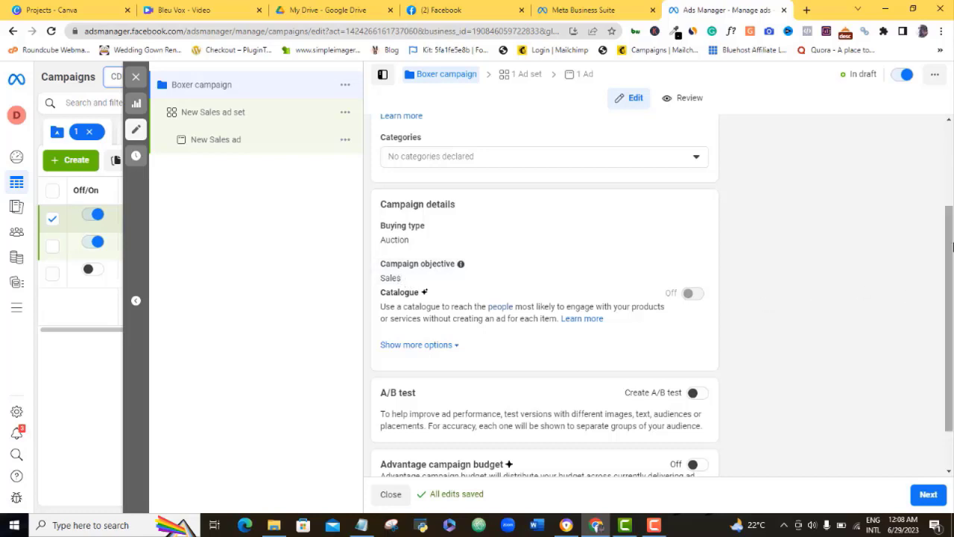
scroll(951, 246, down, 1)
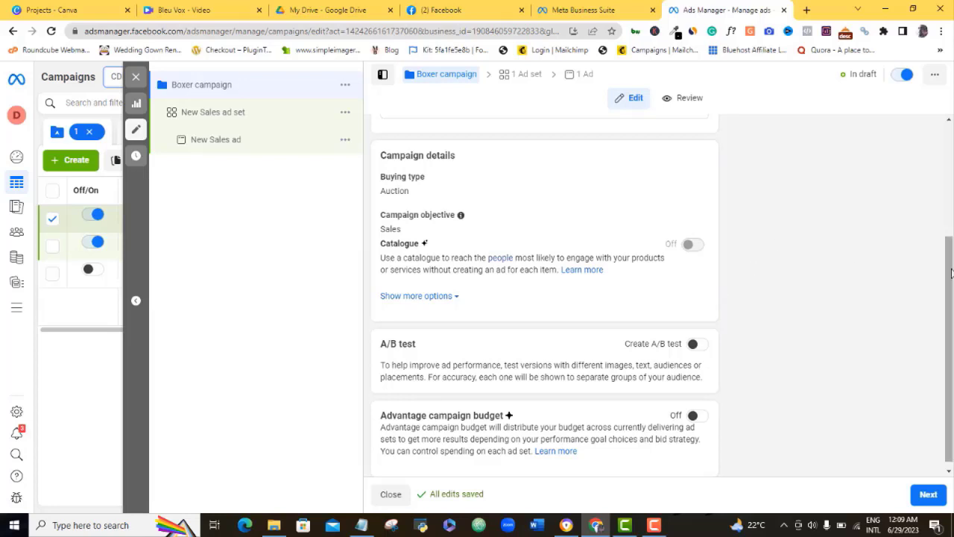
scroll(950, 272, down, 1)
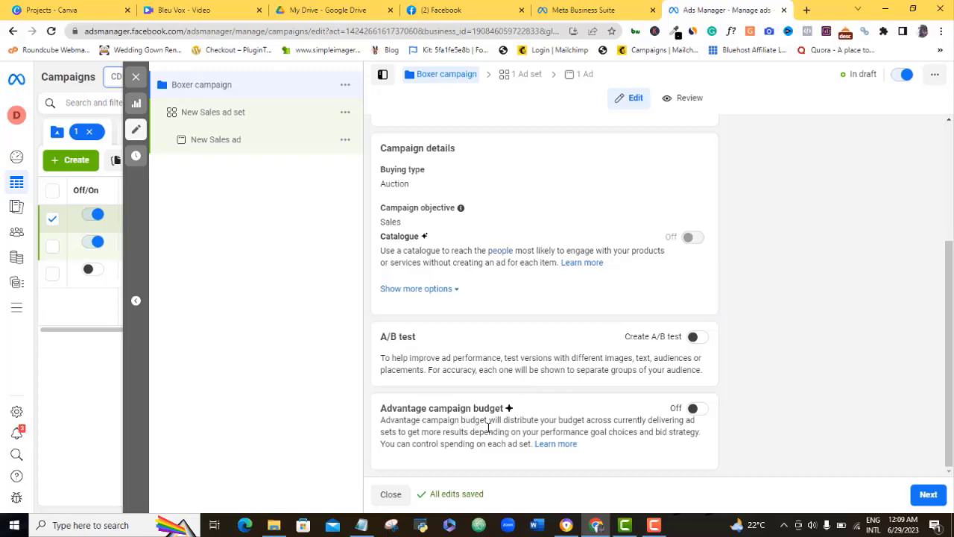
click(695, 409)
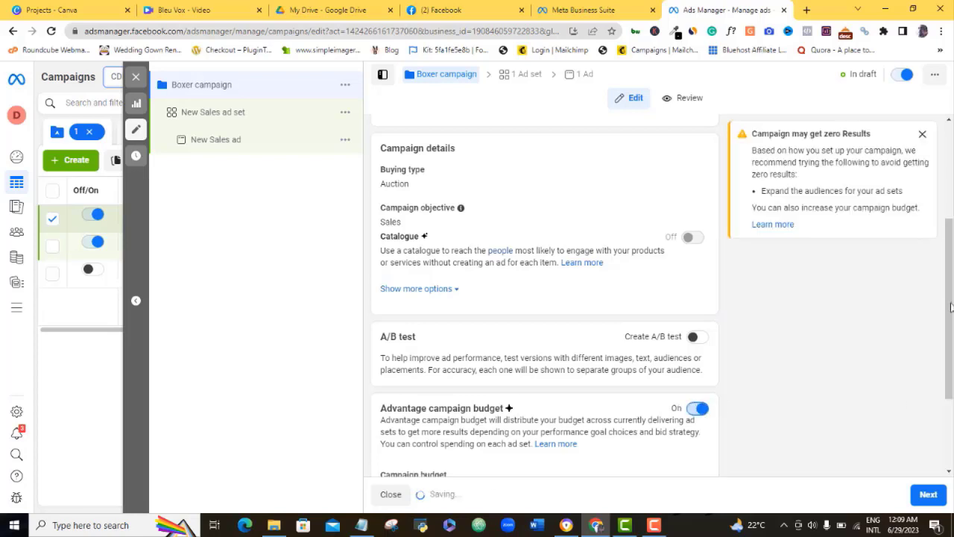
drag(953, 314, 953, 349)
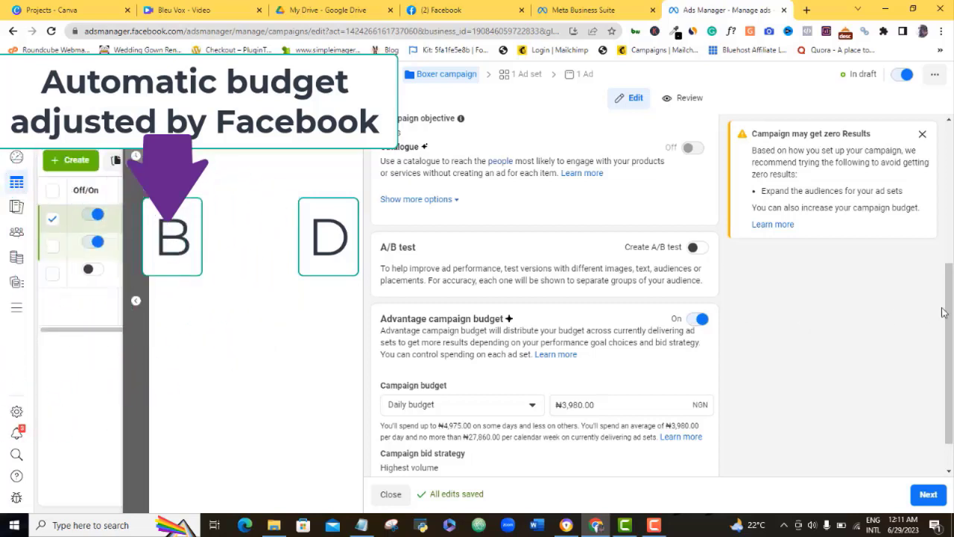
scroll(951, 330, down, 1)
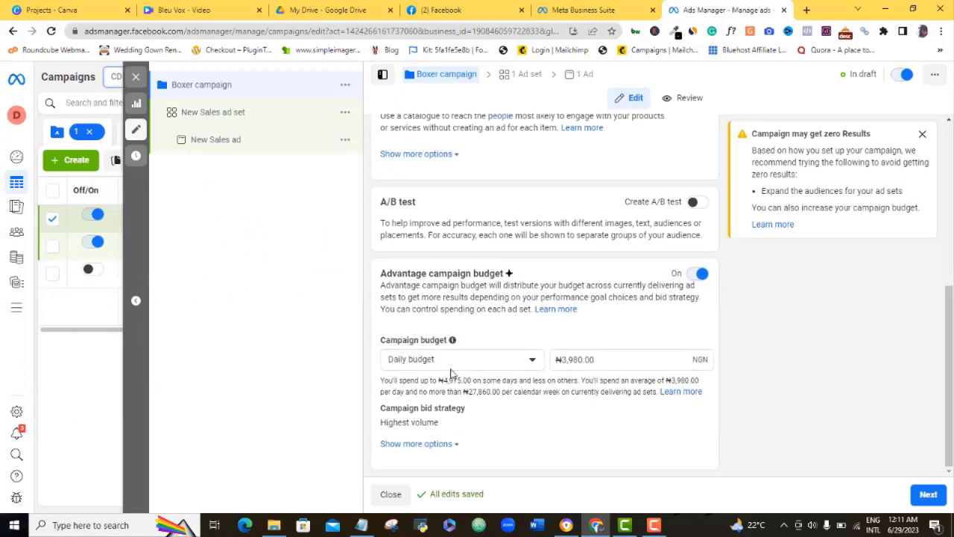
Keep the campaign budget type as Daily budget and set the amount to ₦3,000.00.
click(528, 365)
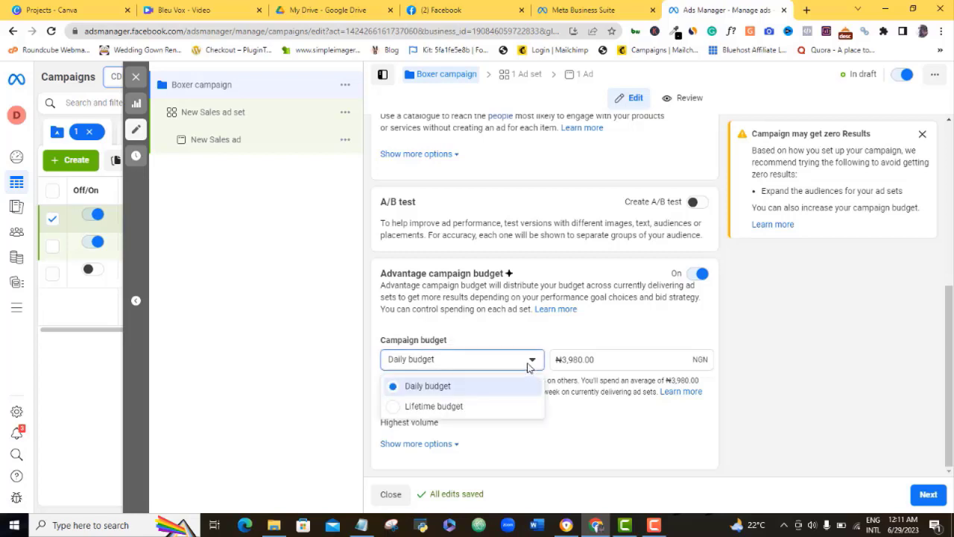
click(416, 386)
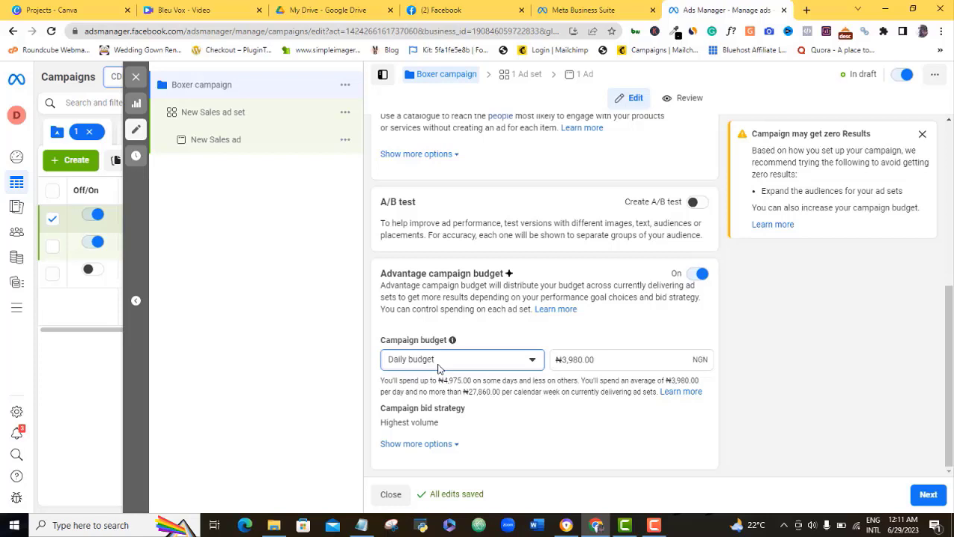
click(577, 359)
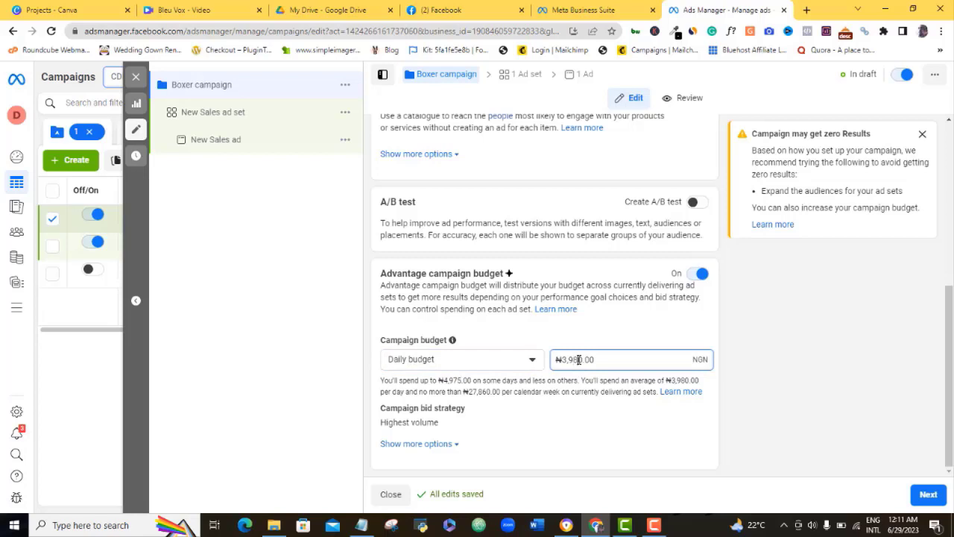
key(BackSpace)
key(BackSpace)
key(BackSpace)
text(00)
click(781, 322)
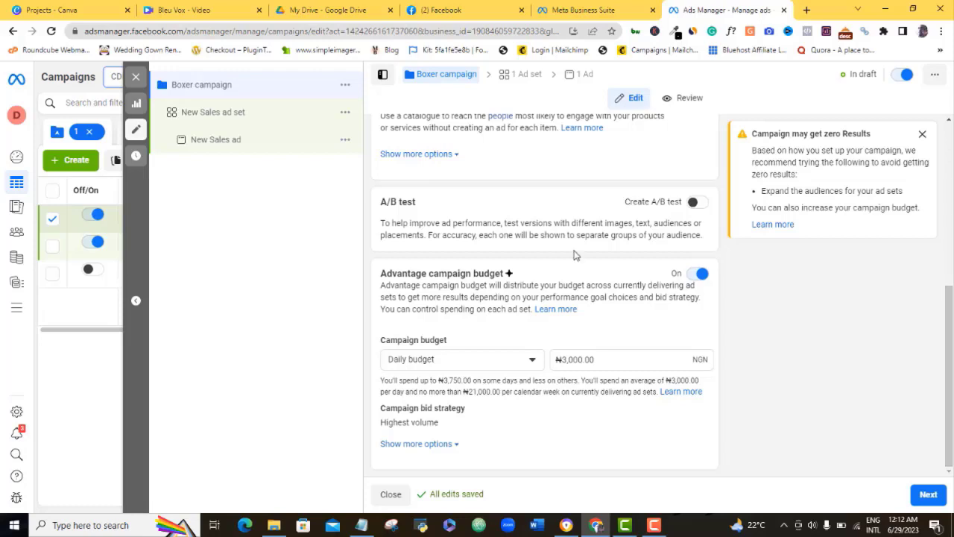
Proceed to the ad set level and rename the new sales ad set as "Boxer ad set".
drag(952, 340, 952, 378)
click(928, 498)
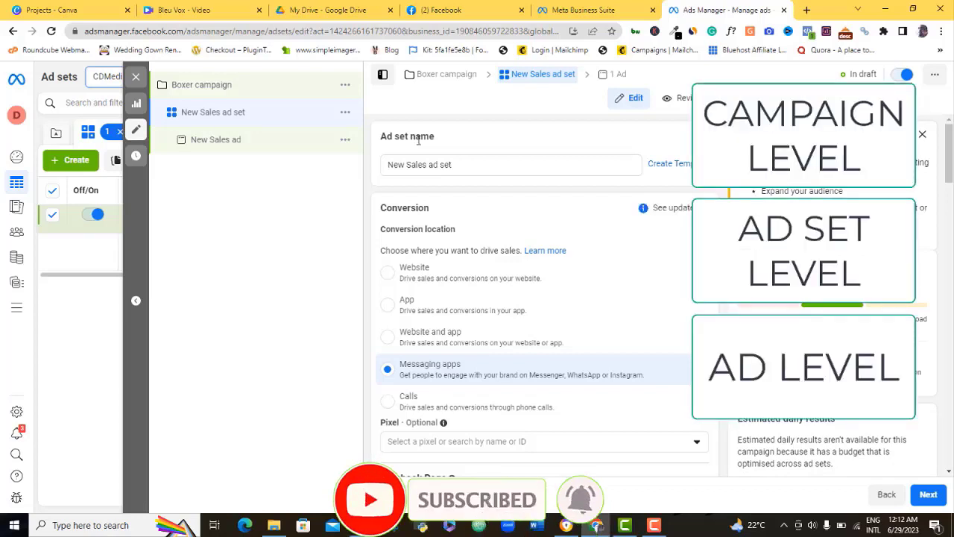
click(463, 164)
drag(456, 164, 386, 166)
click(429, 167)
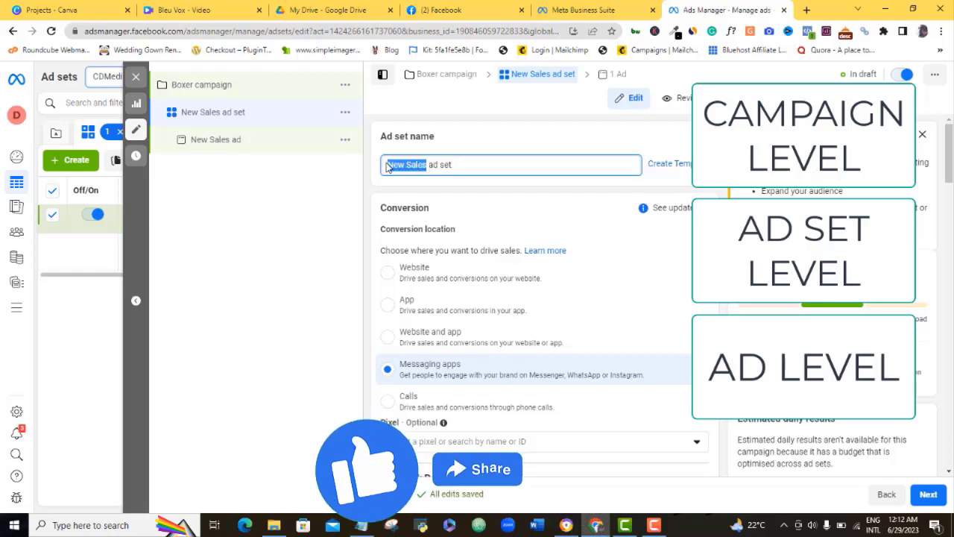
text(Boxer)
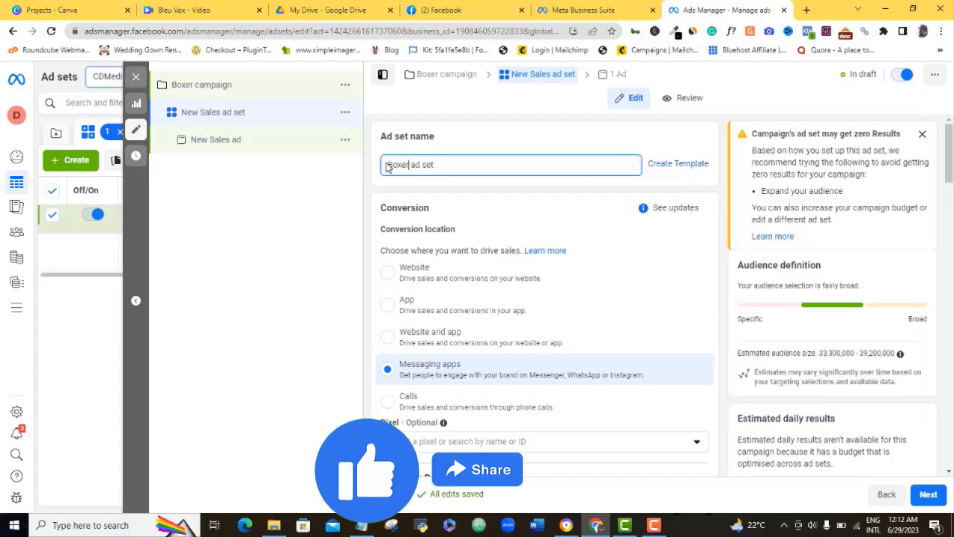
click(428, 207)
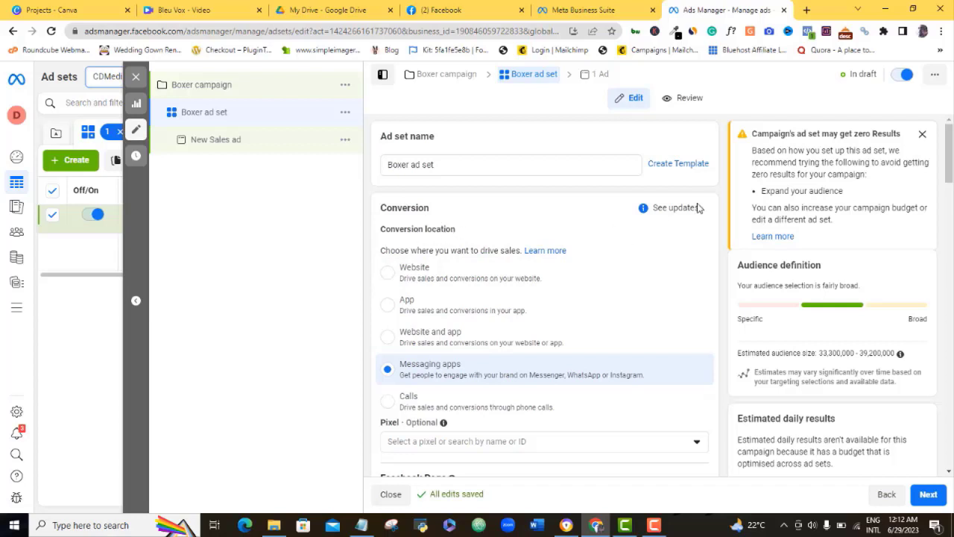
Review the ad set's conversion and Facebook Page sections, and examine the form for creating a new Page on Facebook.
scroll(949, 176, down, 1)
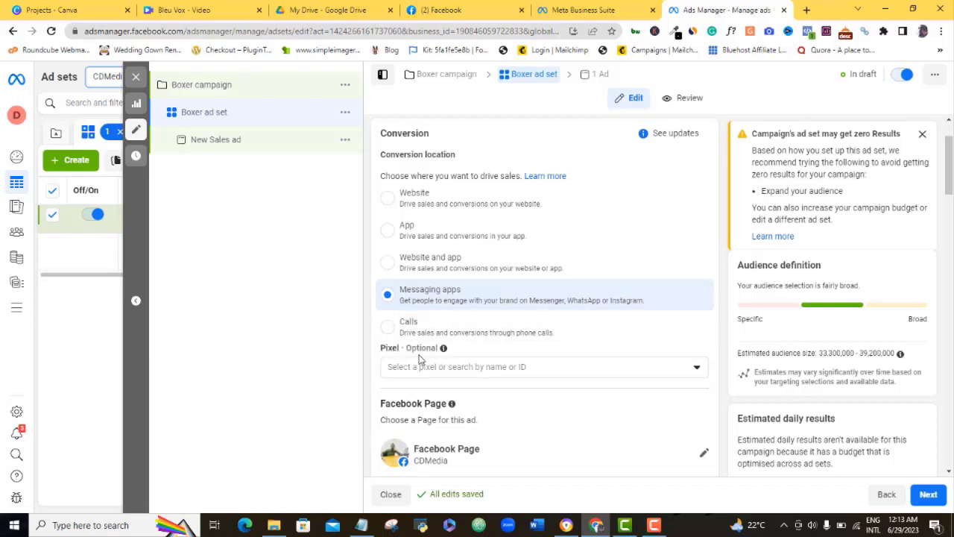
drag(952, 173, 952, 195)
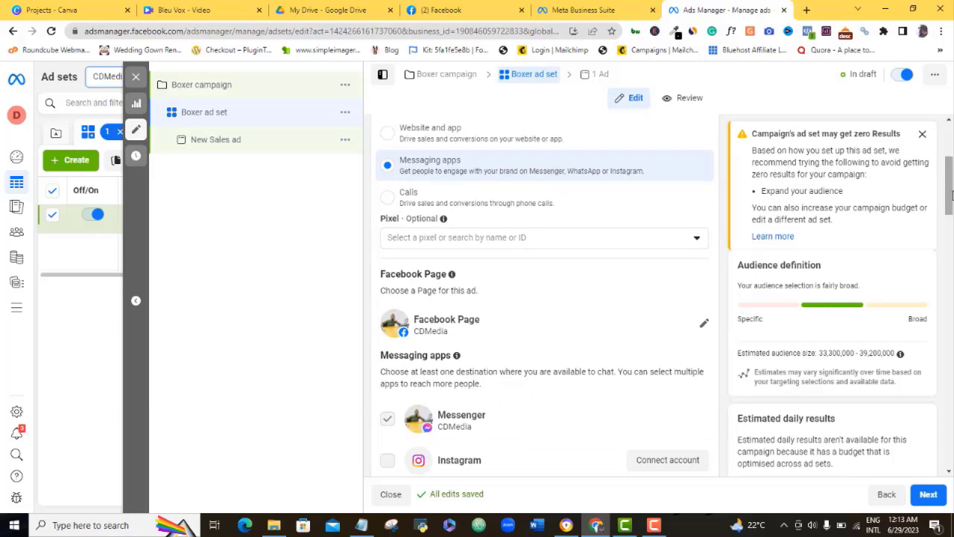
drag(952, 196, 952, 205)
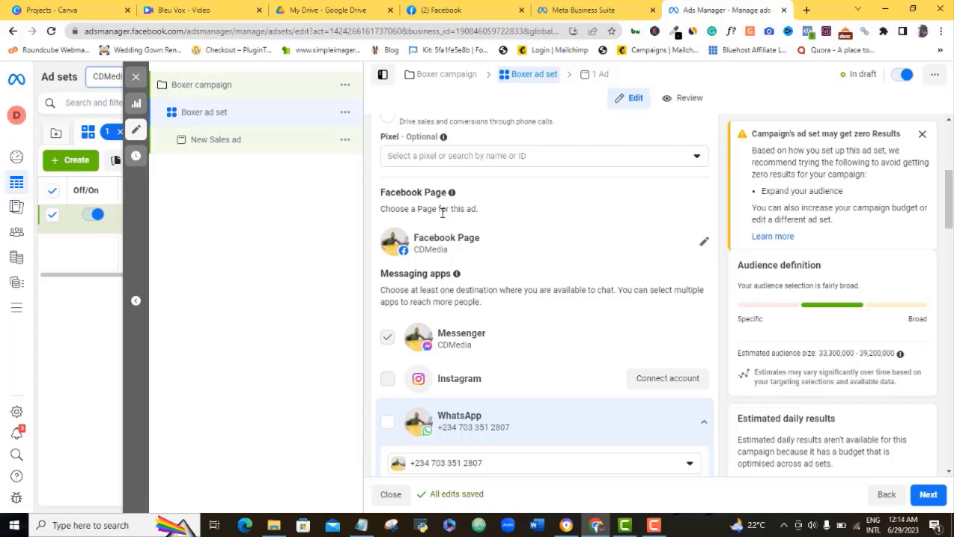
click(463, 4)
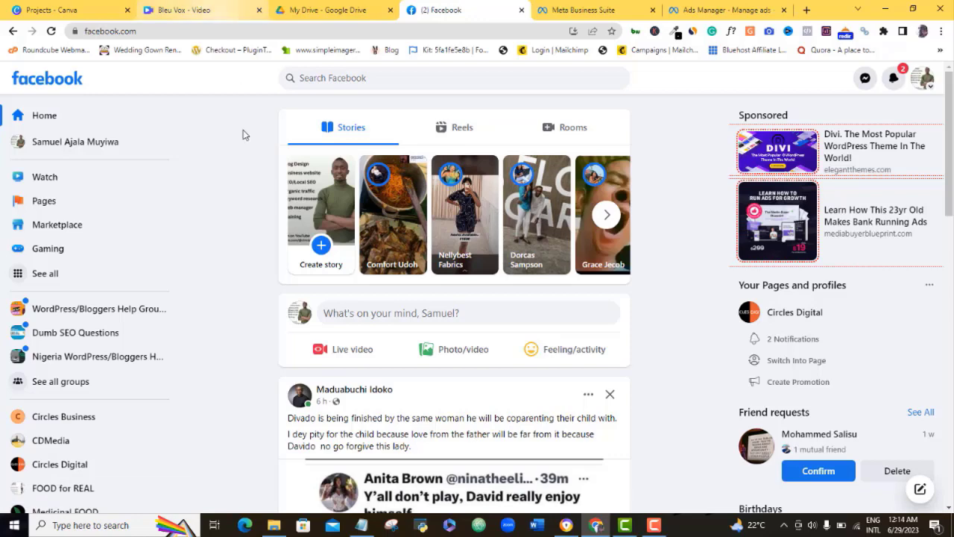
click(45, 205)
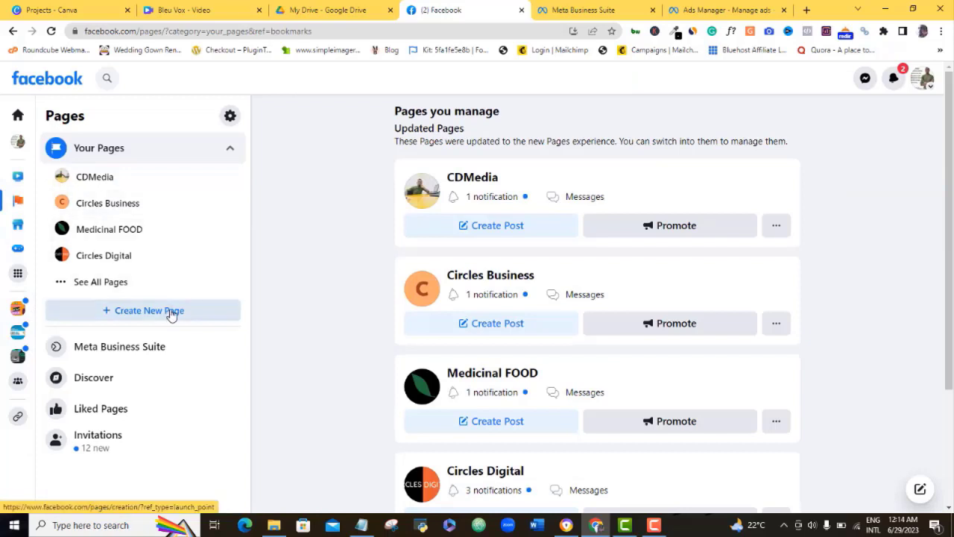
click(170, 314)
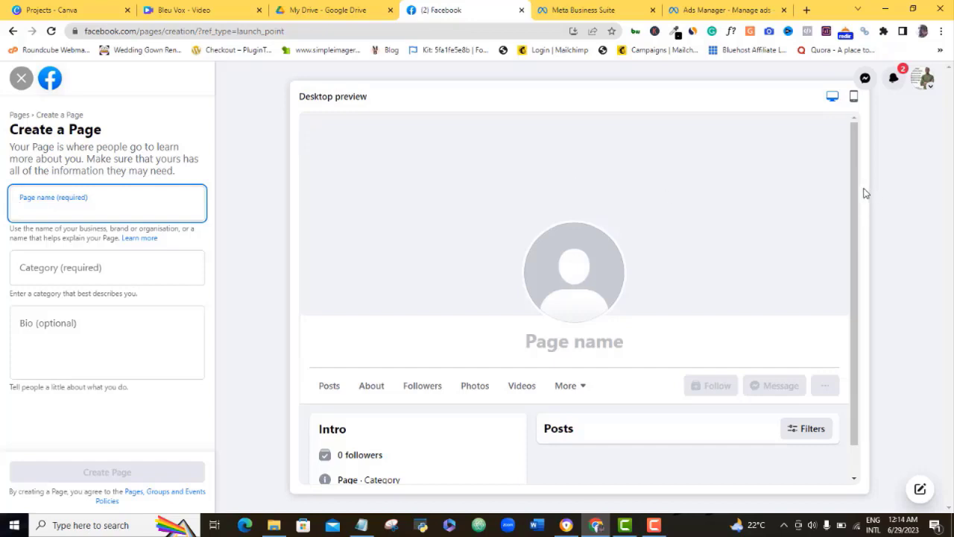
drag(857, 230, 860, 303)
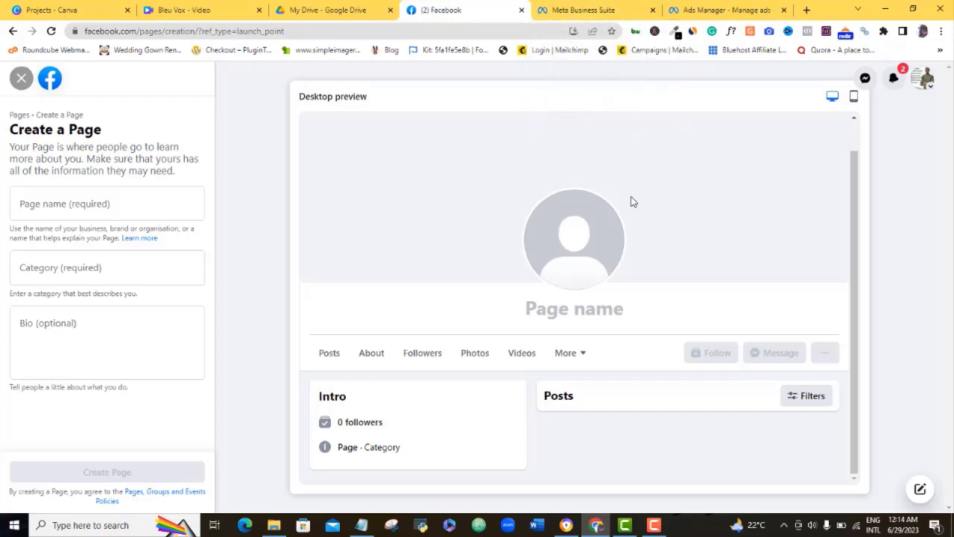
Return to Ads Manager, select CDMedia as the ad set's Facebook Page and add WhatsApp as a messaging destination.
click(730, 9)
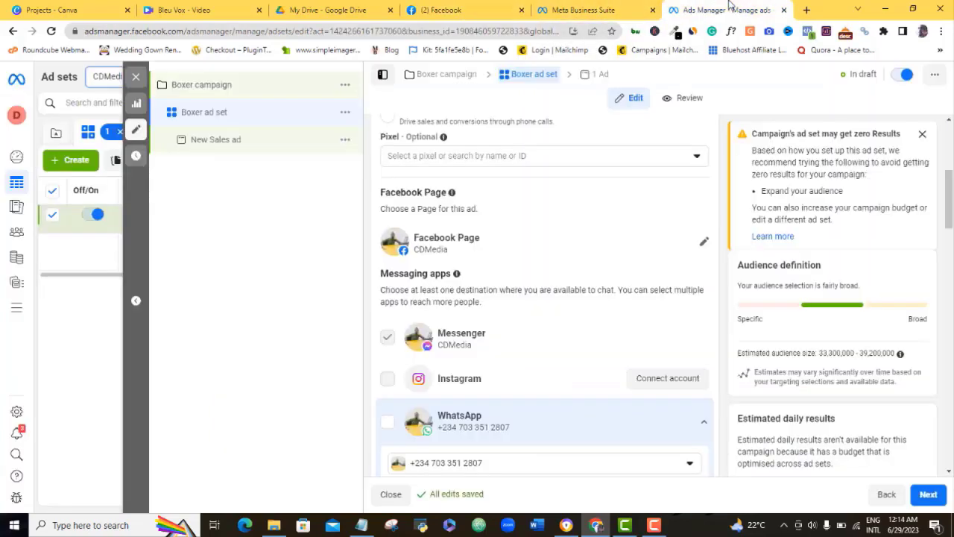
click(703, 241)
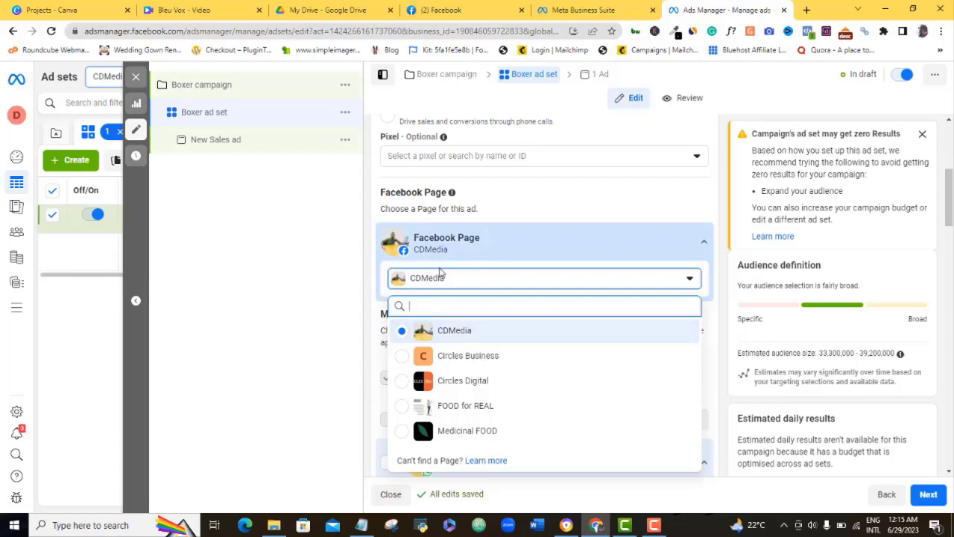
click(462, 338)
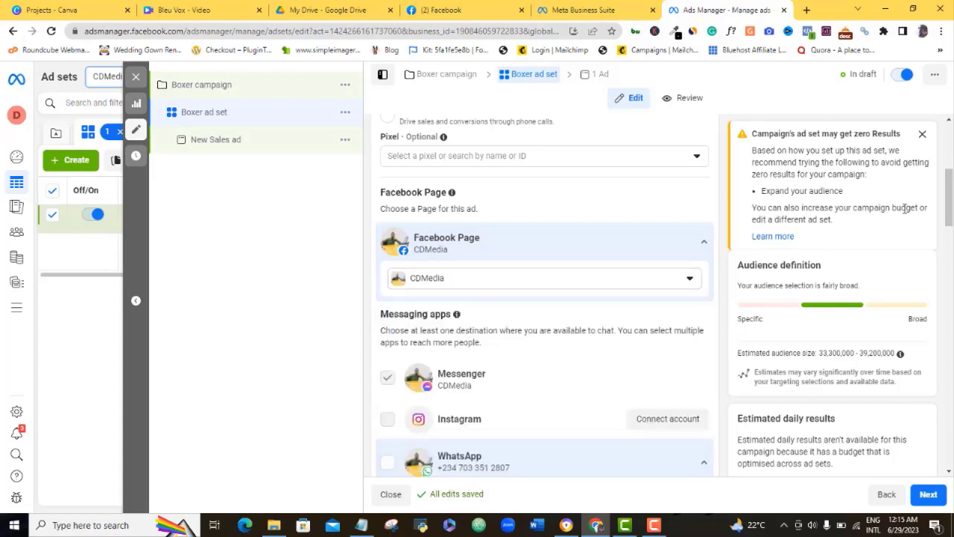
drag(952, 195, 951, 224)
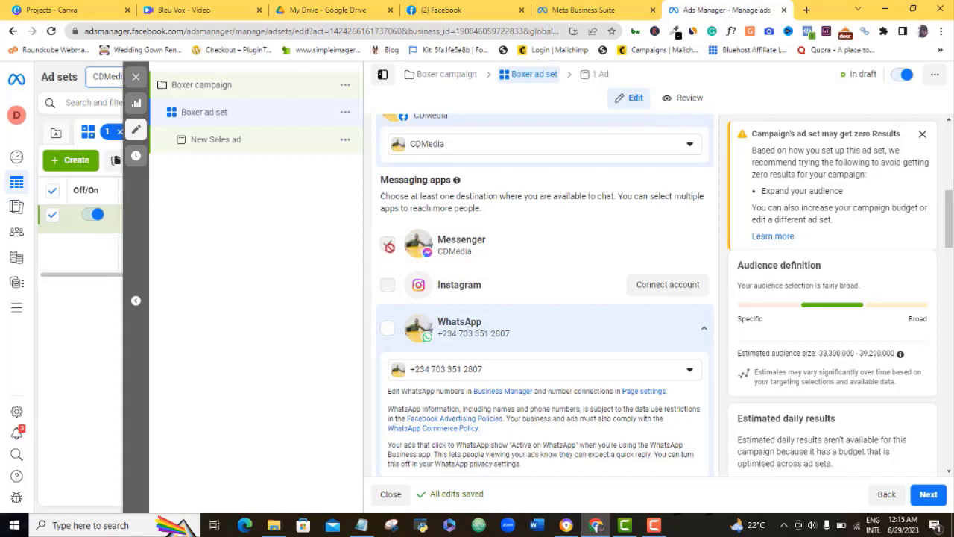
click(387, 331)
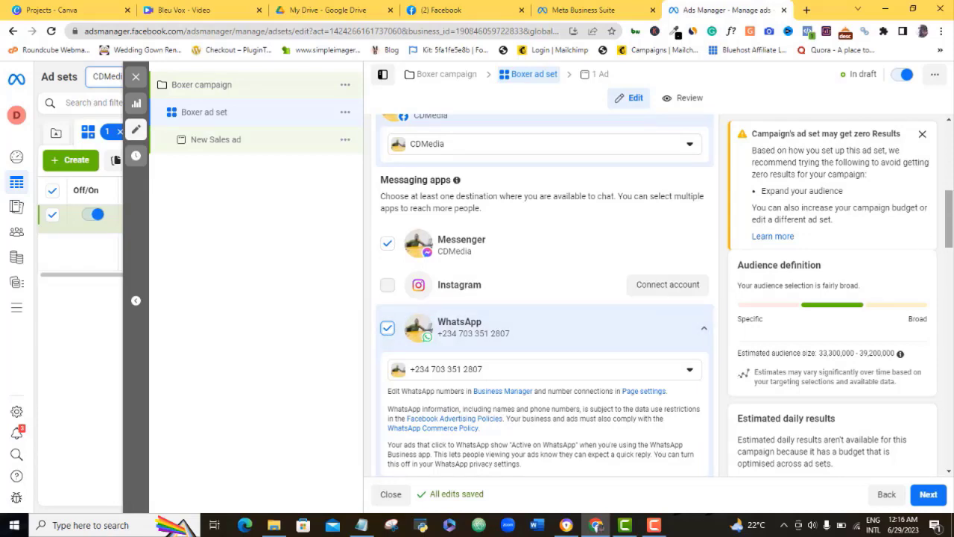
Examine the ad set's schedule, including its start date and the optional end date, leaving the end date disabled.
drag(952, 202, 952, 267)
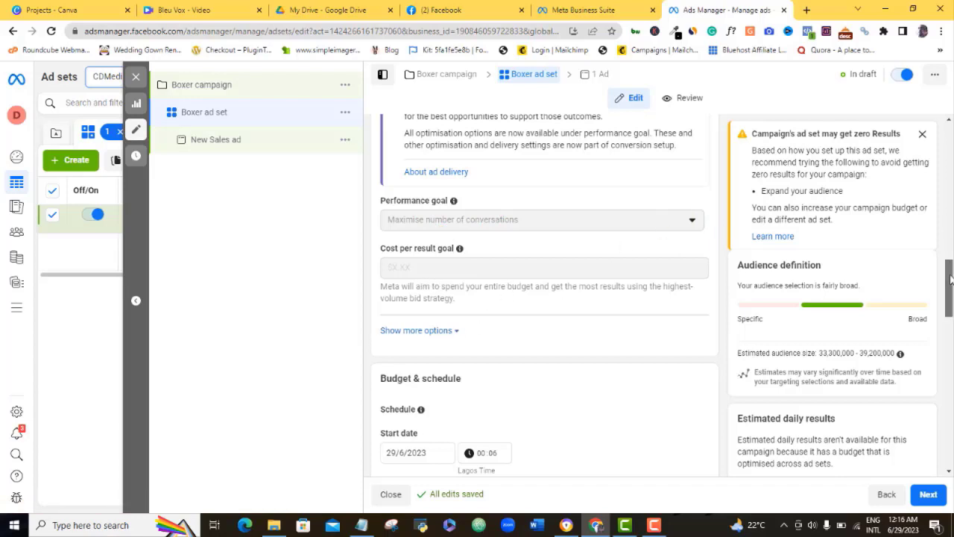
drag(951, 278, 951, 288)
scroll(951, 290, down, 3)
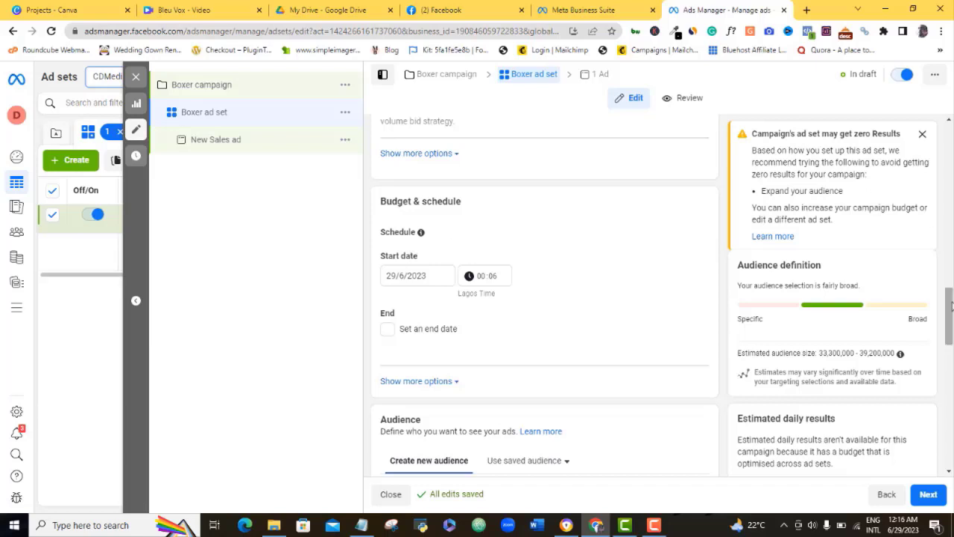
scroll(950, 305, down, 1)
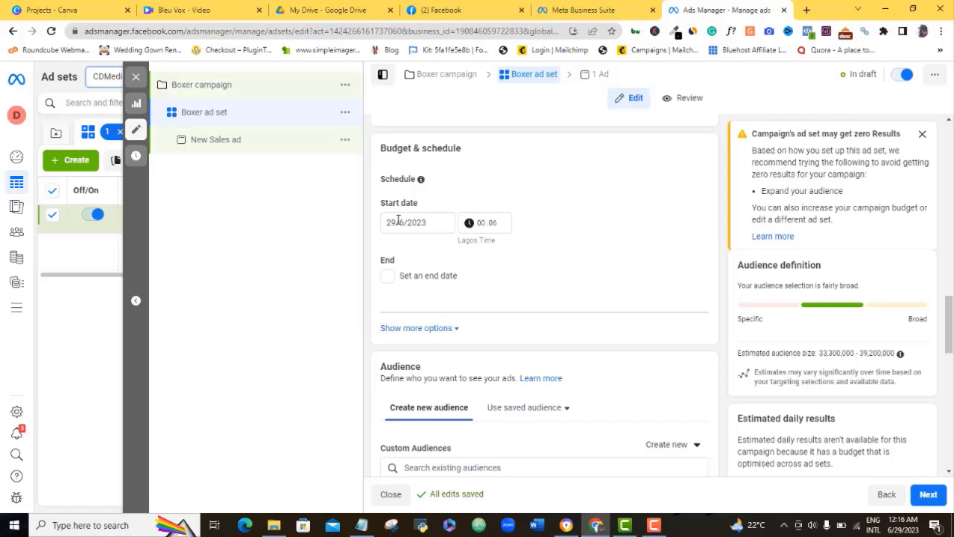
mouse_move(429, 222)
mouse_down()
mouse_move(387, 223)
mouse_move(415, 220)
mouse_up()
click(501, 185)
click(389, 278)
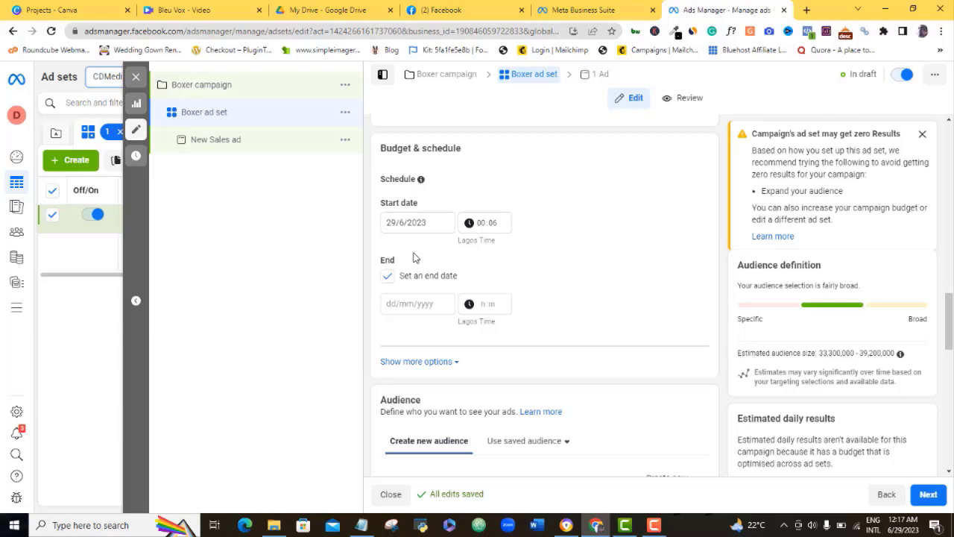
click(388, 278)
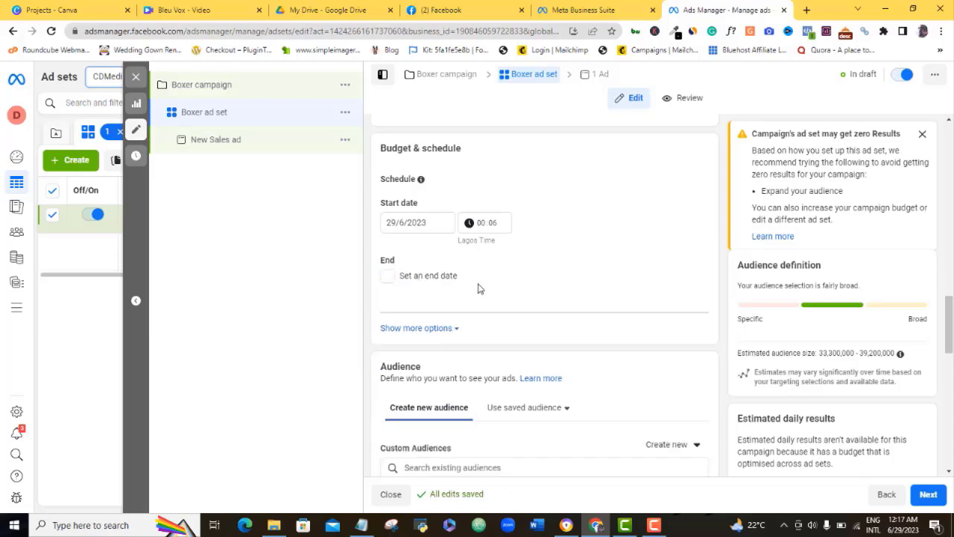
Replace Nigeria with the county Lagos, Nigeria in the audience's included locations.
drag(950, 309, 952, 338)
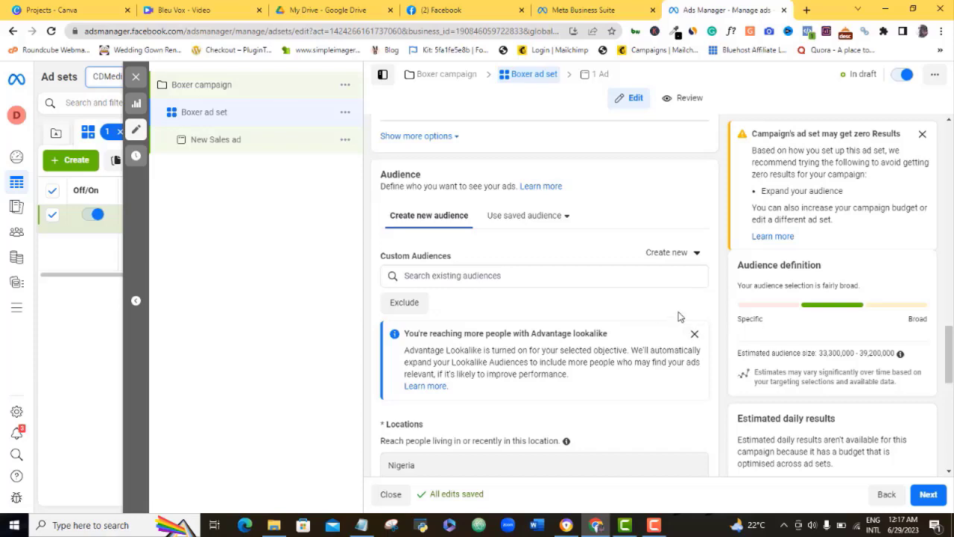
drag(950, 342, 952, 375)
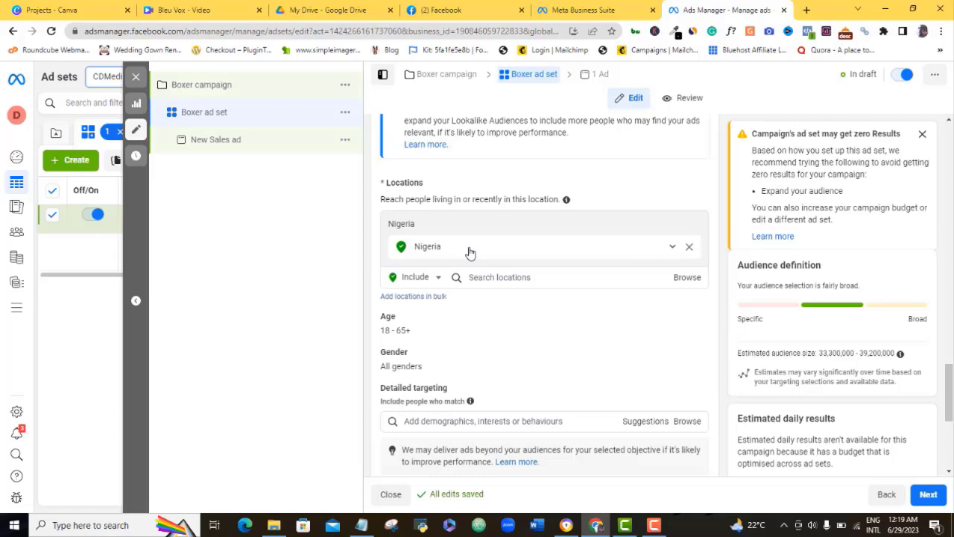
click(691, 249)
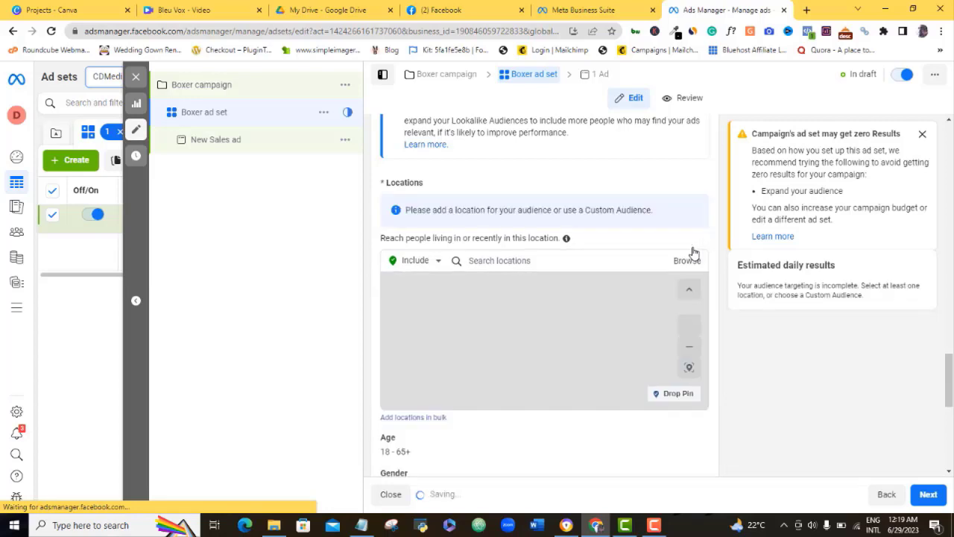
click(487, 263)
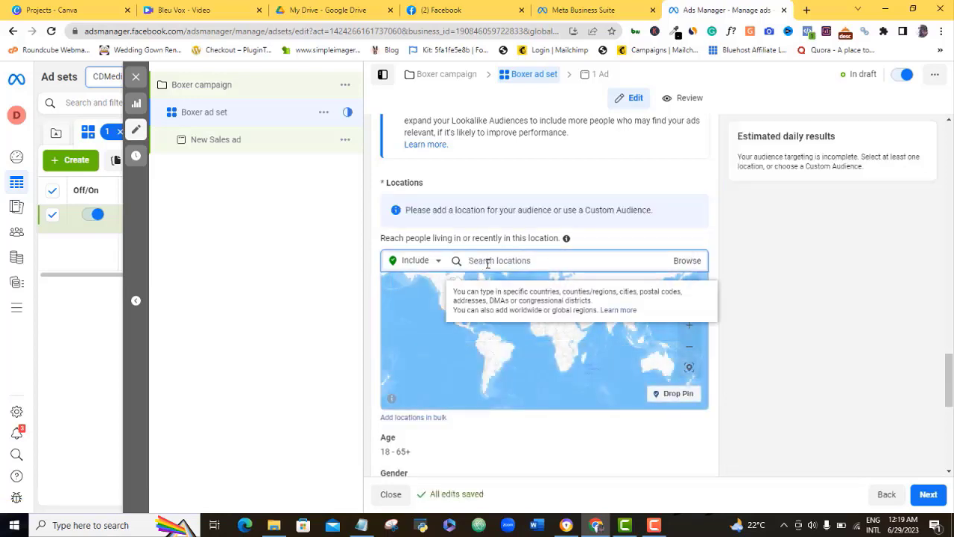
text(La)
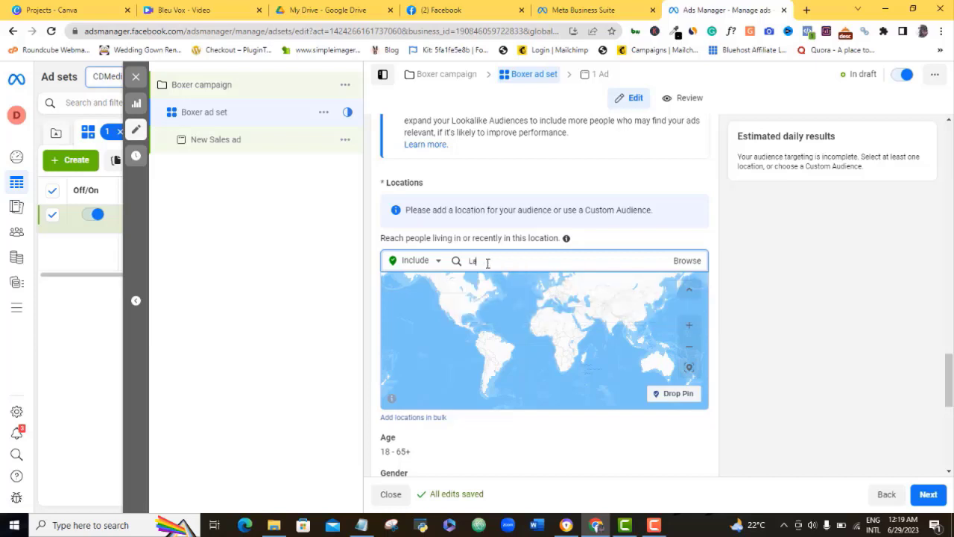
text(gos)
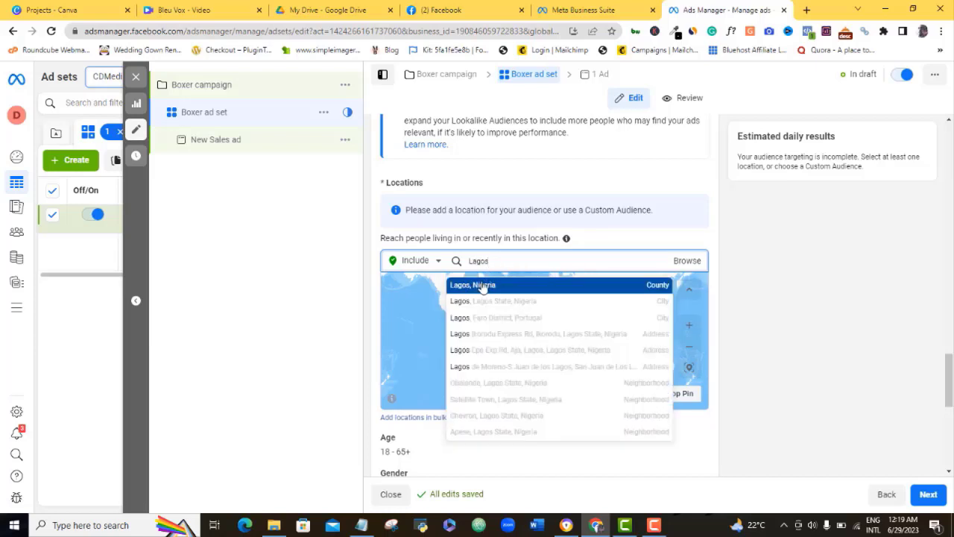
click(486, 287)
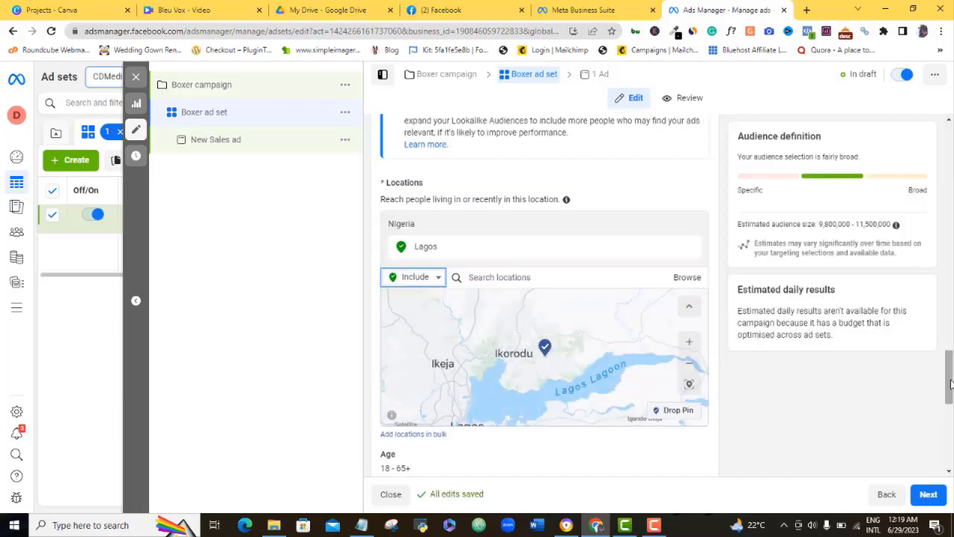
Replace Lagos with the city Ikeja, Lagos State, Nigeria in the audience's included locations.
scroll(650, 225, down, 1)
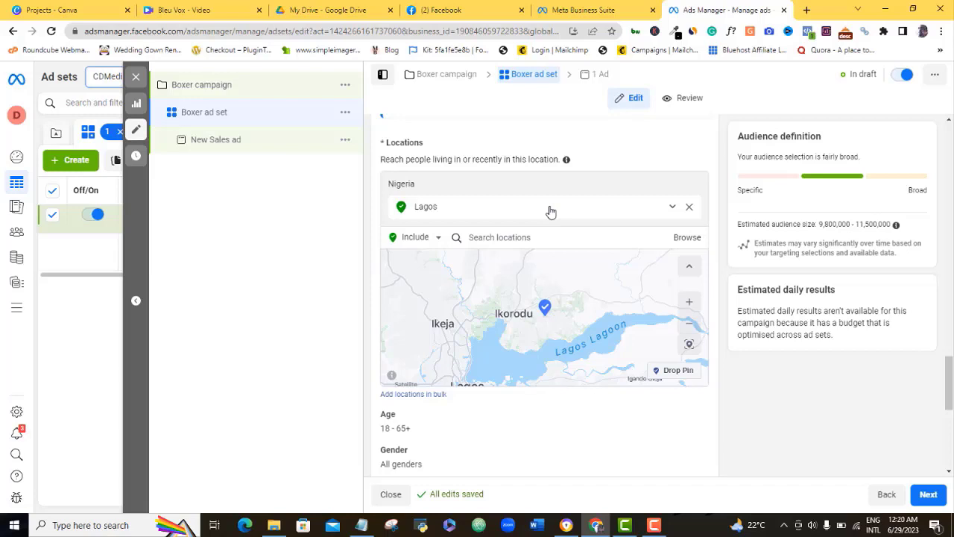
click(689, 207)
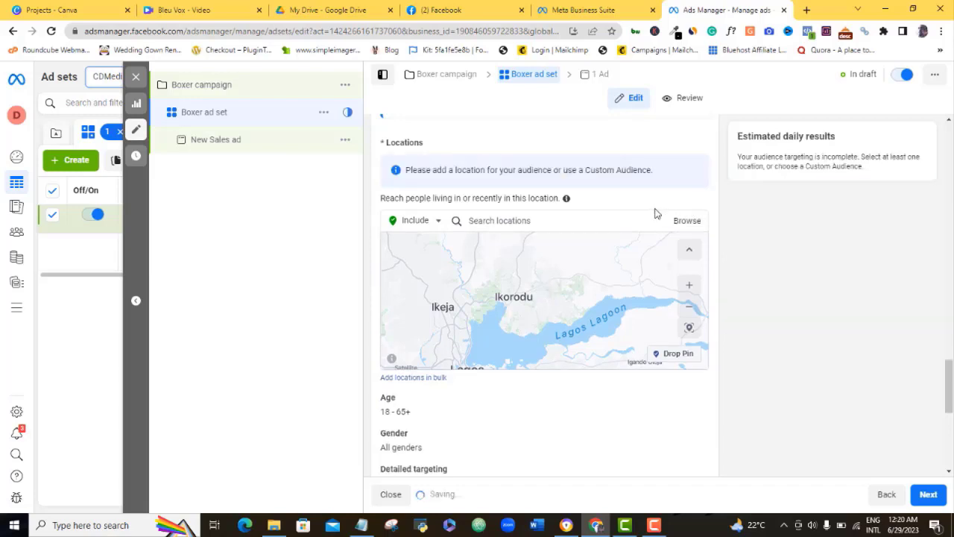
click(582, 218)
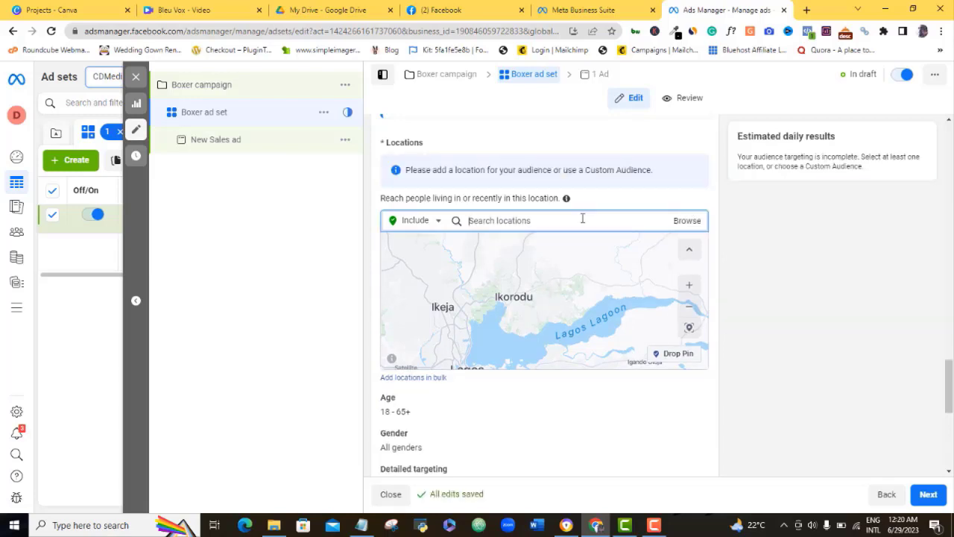
text(l)
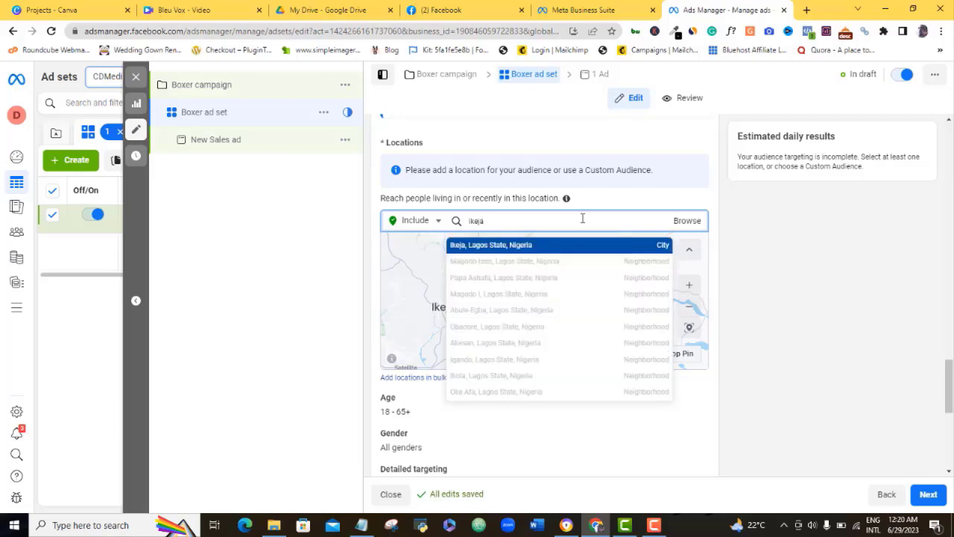
click(476, 246)
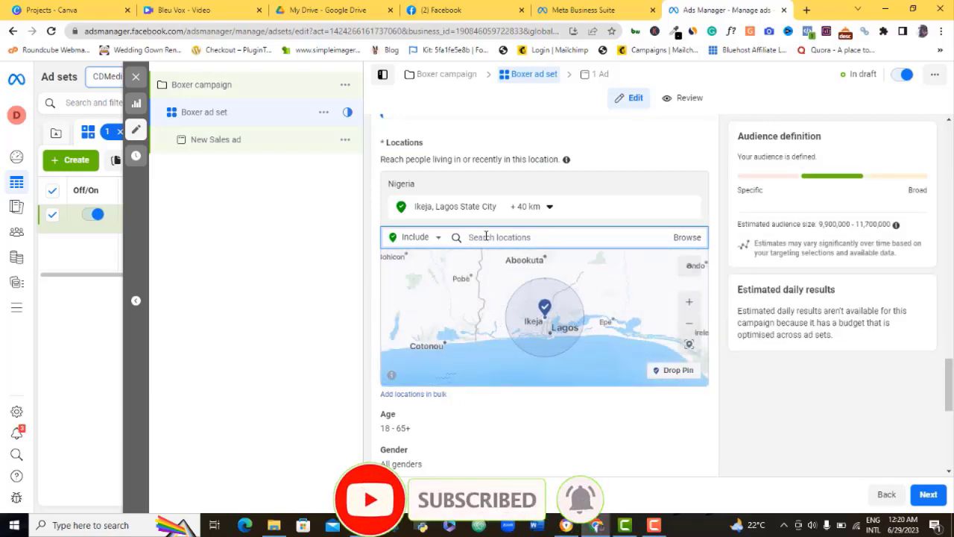
Add the neighborhood Lekki Peninsula, Lagos State, Nigeria to the audience's included locations.
text(Ie)
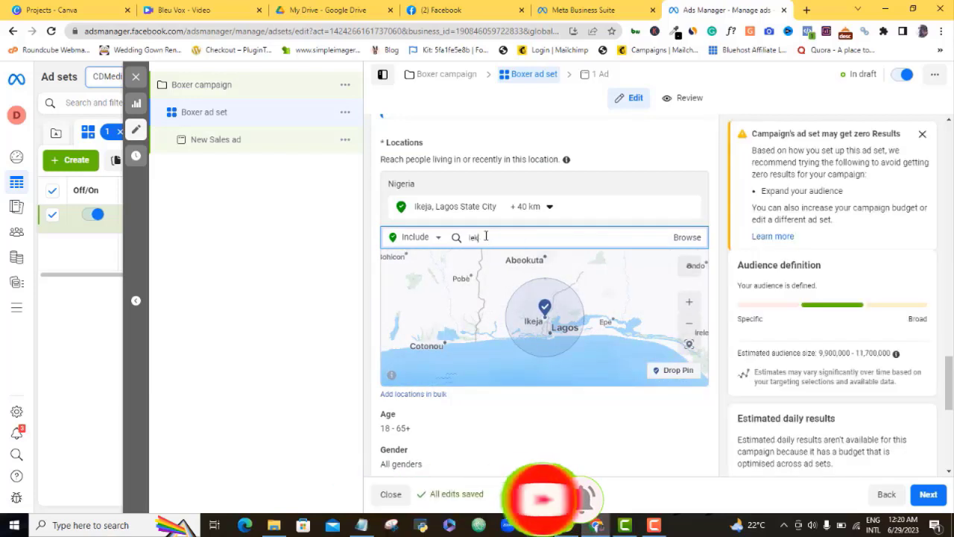
text(kki)
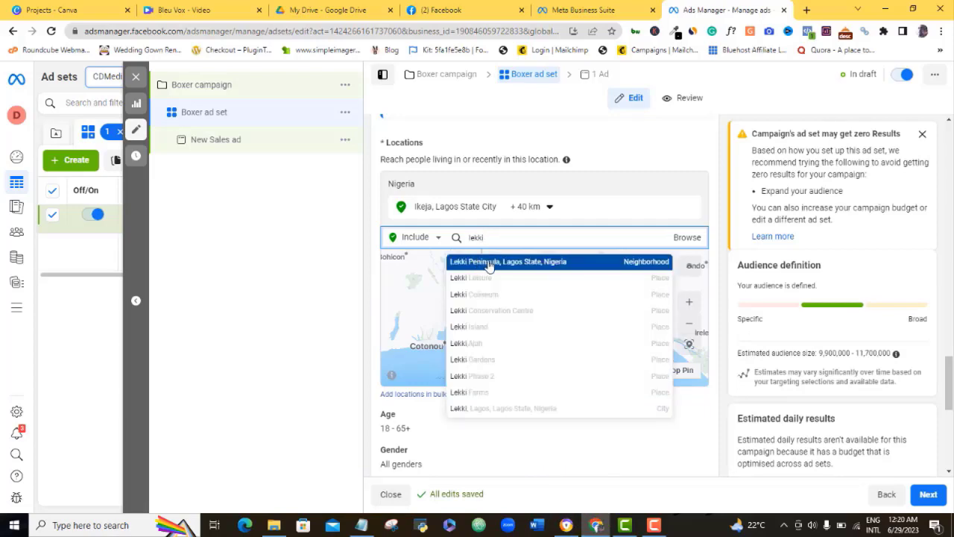
click(492, 263)
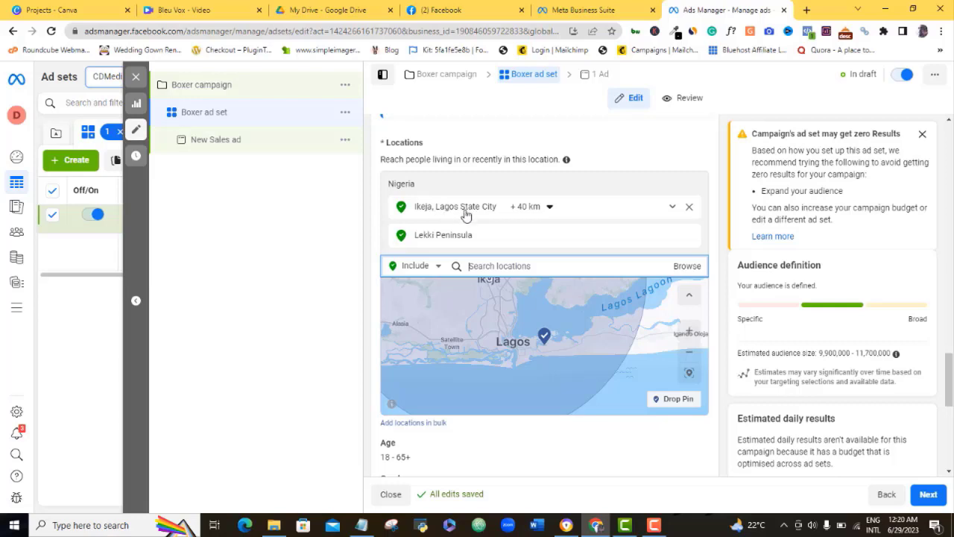
Set the location mode to Exclude and drop an exclusion pin on the map at Satellite Town, west of Lagos.
click(439, 269)
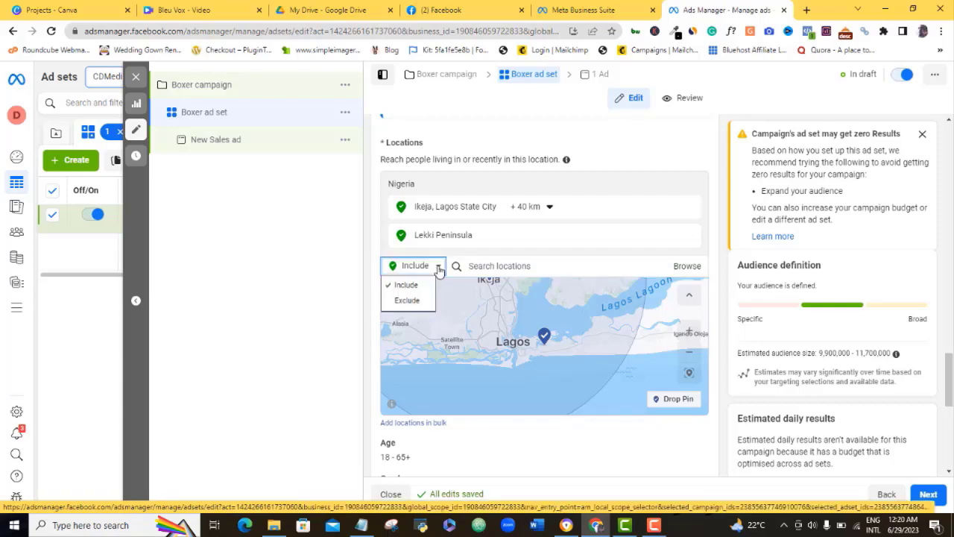
click(415, 302)
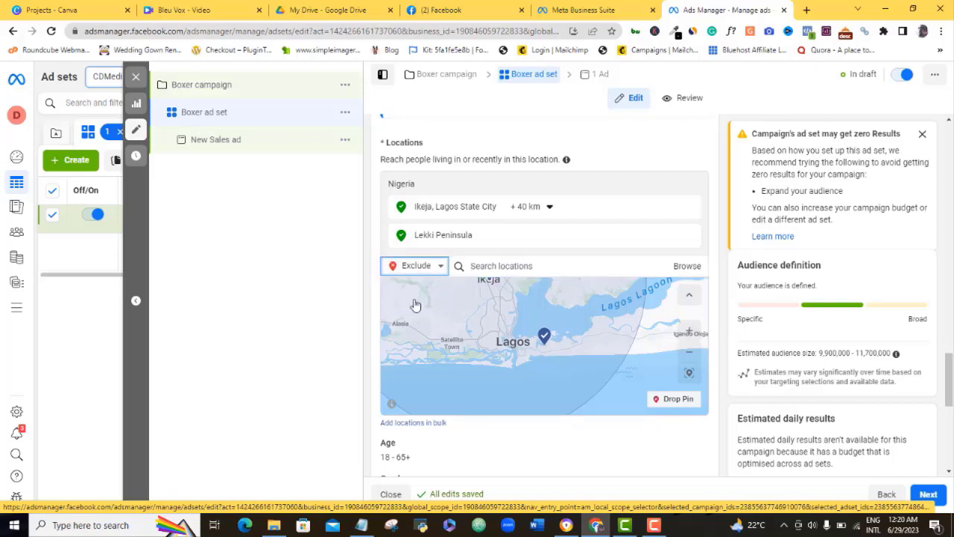
click(496, 266)
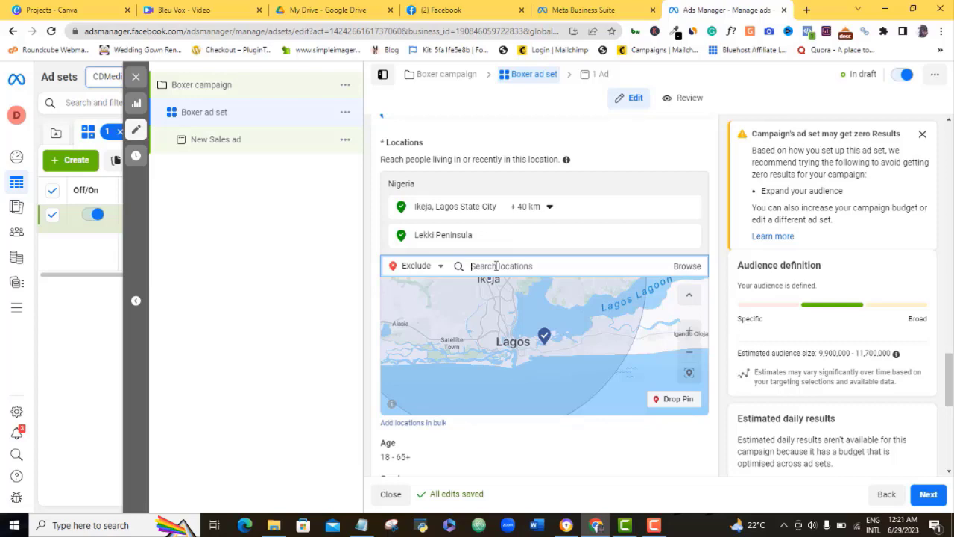
click(394, 267)
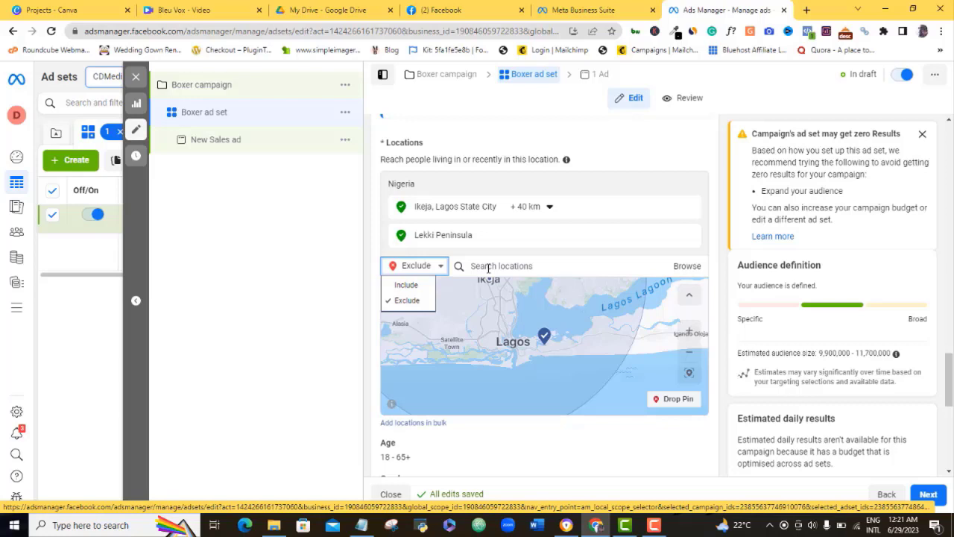
click(397, 302)
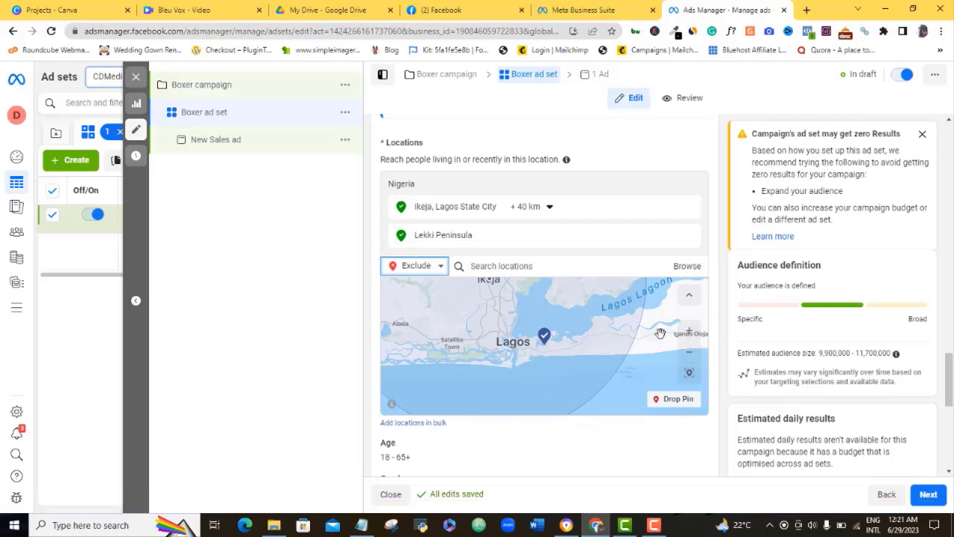
drag(950, 386, 951, 382)
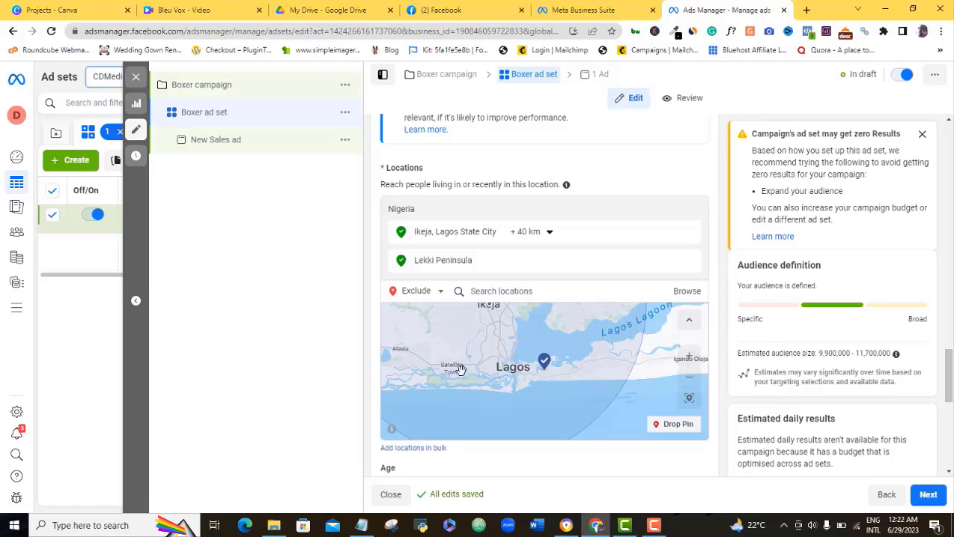
click(676, 424)
click(448, 356)
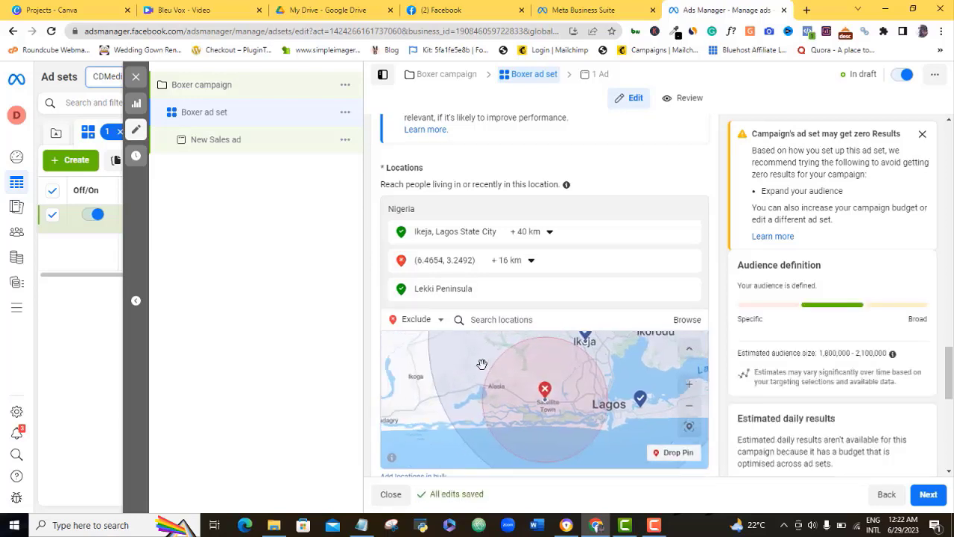
Set the location mode back to Include and remove the excluded pin from the audience's locations.
click(440, 325)
click(419, 340)
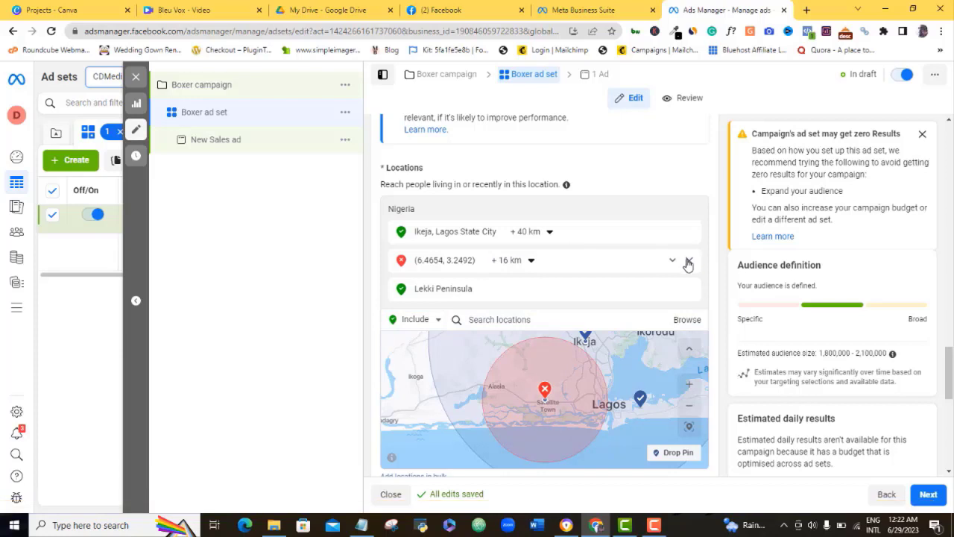
click(688, 261)
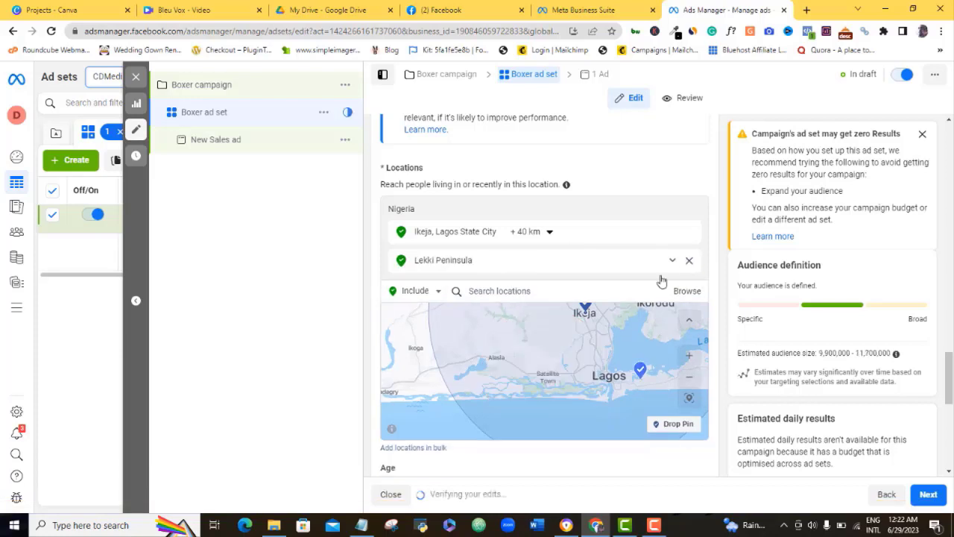
Drop an inclusion pin on the map at Satellite Town, and remove Ikeja and Lekki Peninsula from the included locations.
click(685, 425)
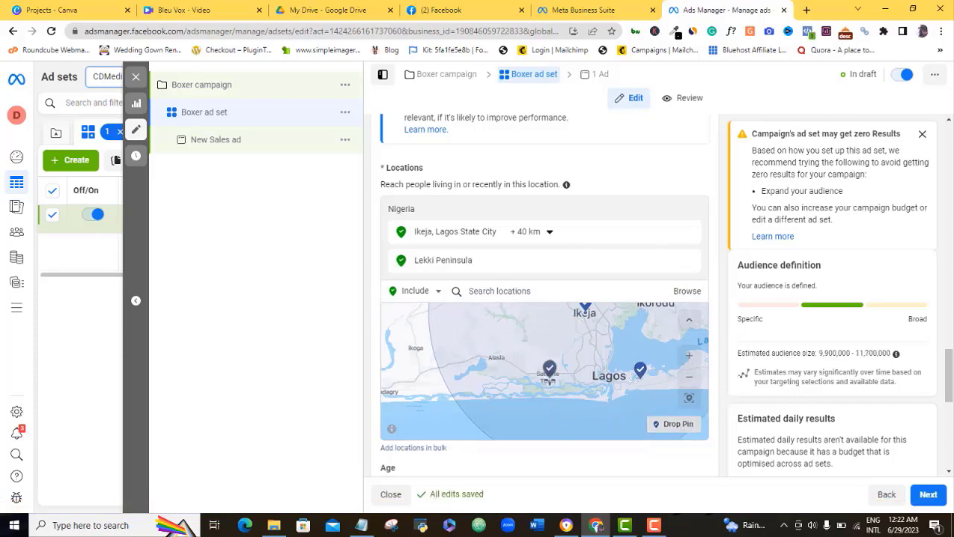
click(549, 372)
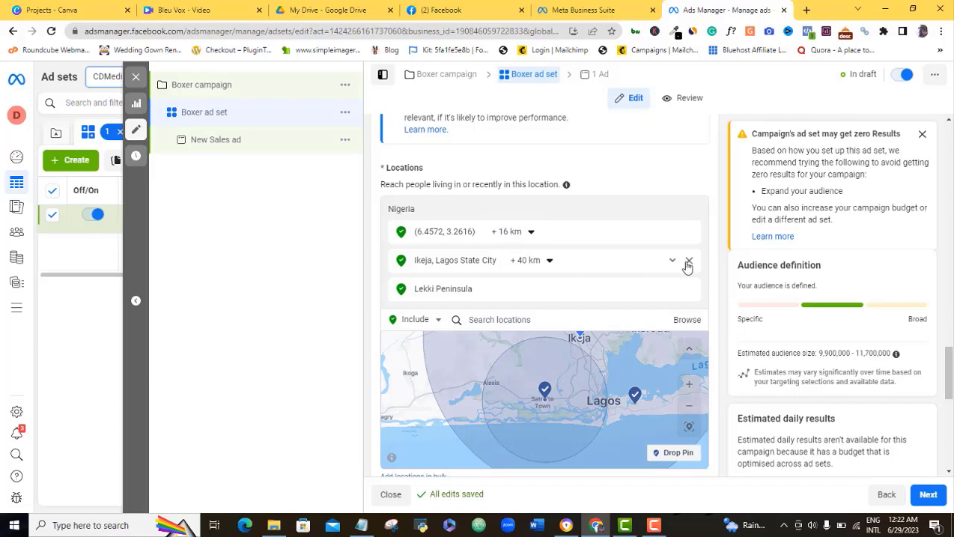
click(688, 263)
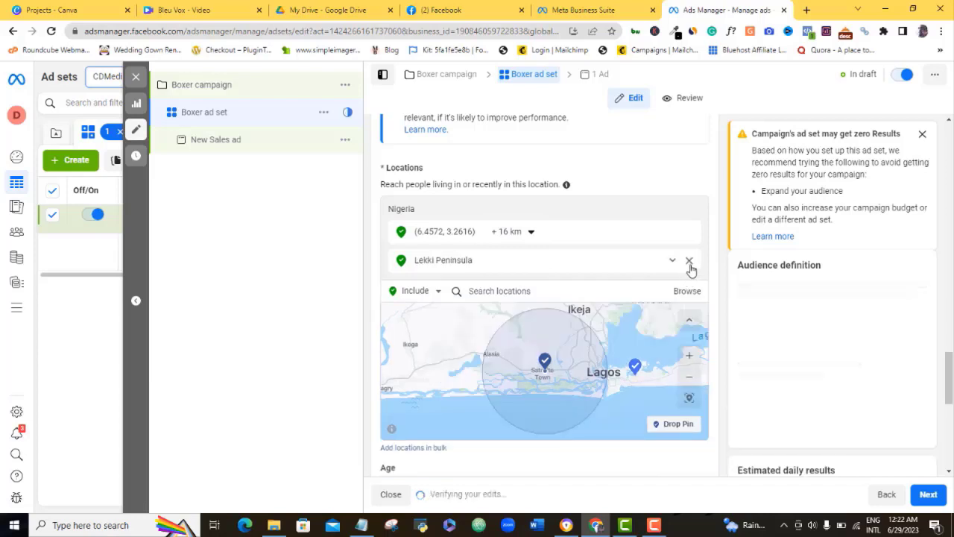
click(689, 263)
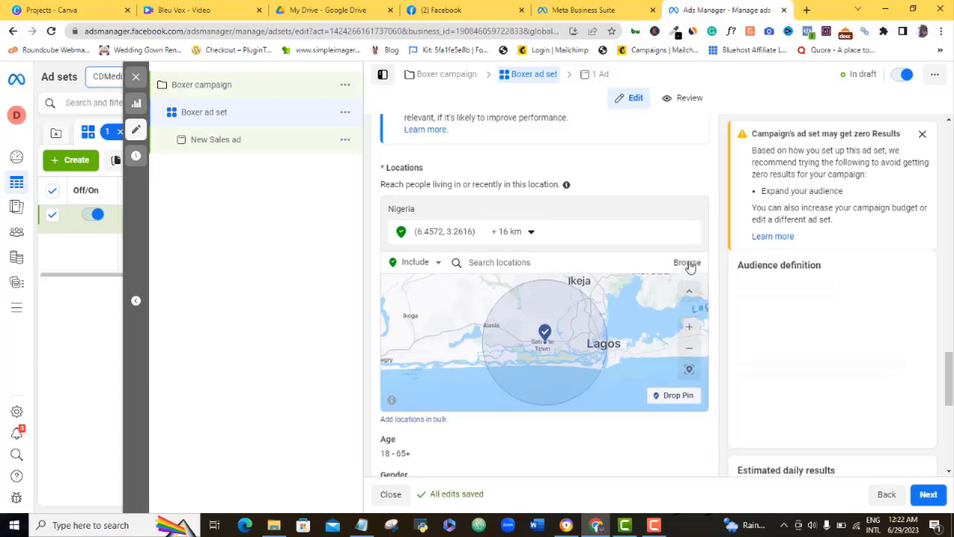
Adjust the dropped pin's targeting radius, trying 59 km and settling on 19 km.
click(530, 234)
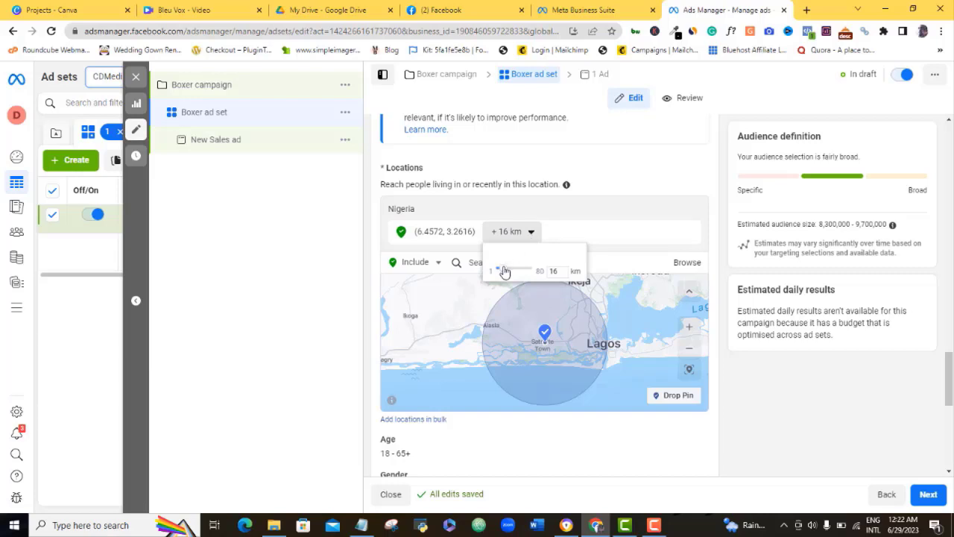
drag(504, 272, 527, 270)
click(572, 285)
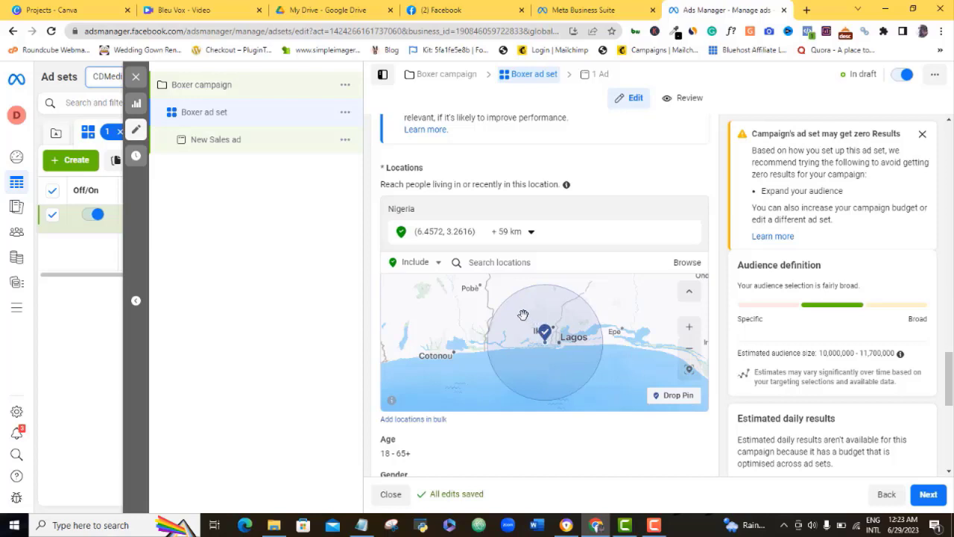
click(529, 232)
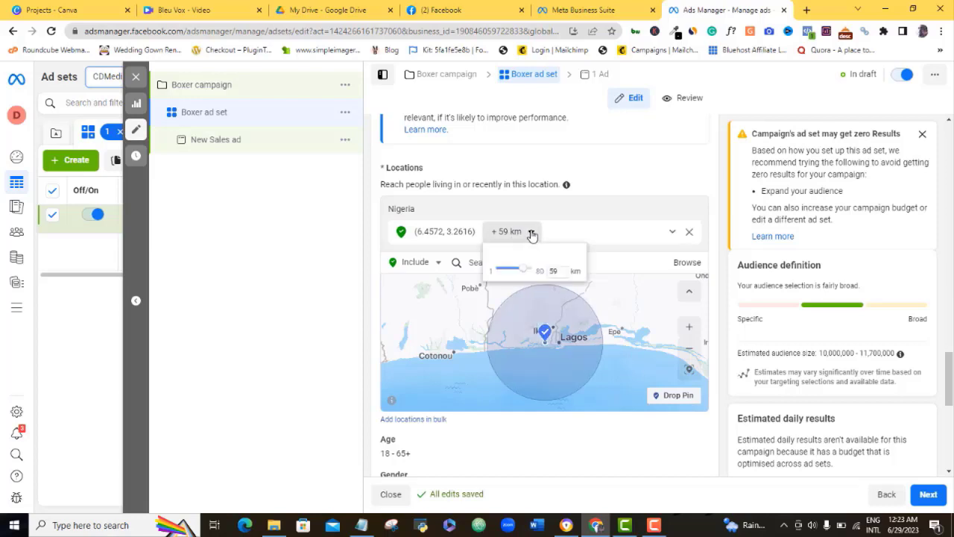
drag(523, 273, 508, 273)
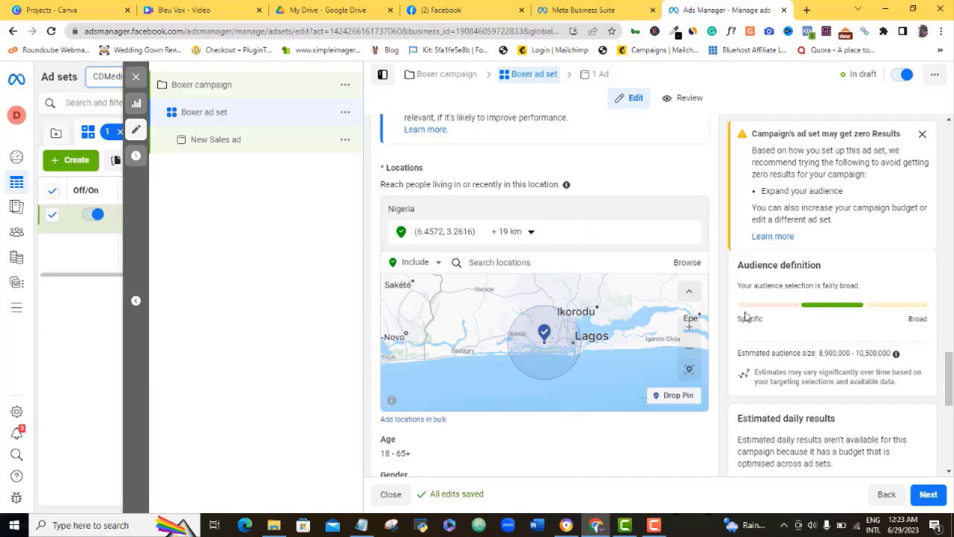
Set the audience's age range to a minimum of 20 and a maximum of 50.
drag(950, 364, 950, 406)
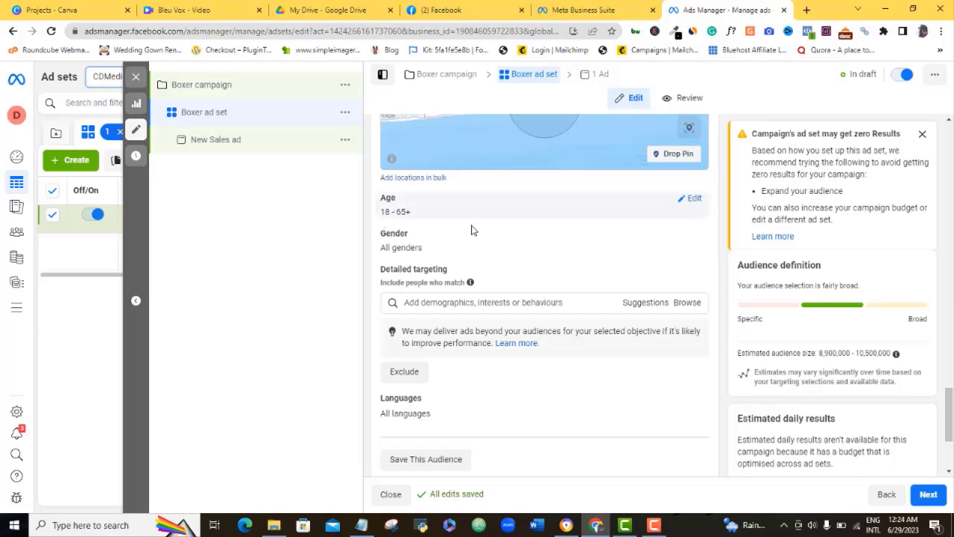
click(693, 200)
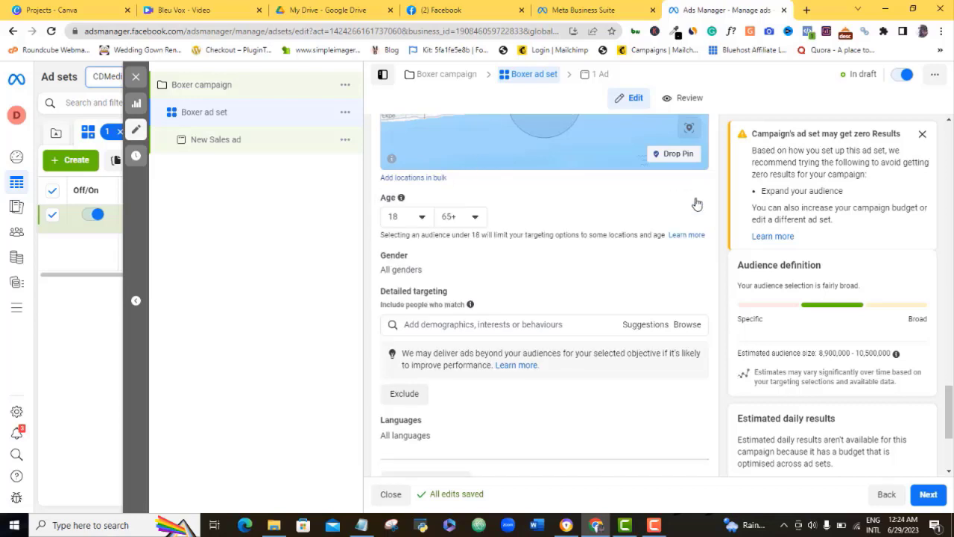
click(422, 217)
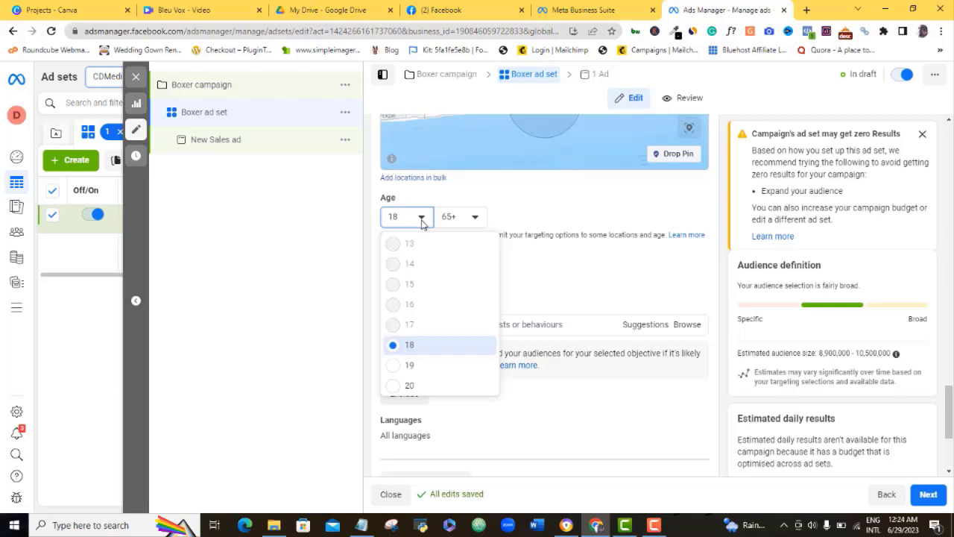
click(399, 386)
click(478, 218)
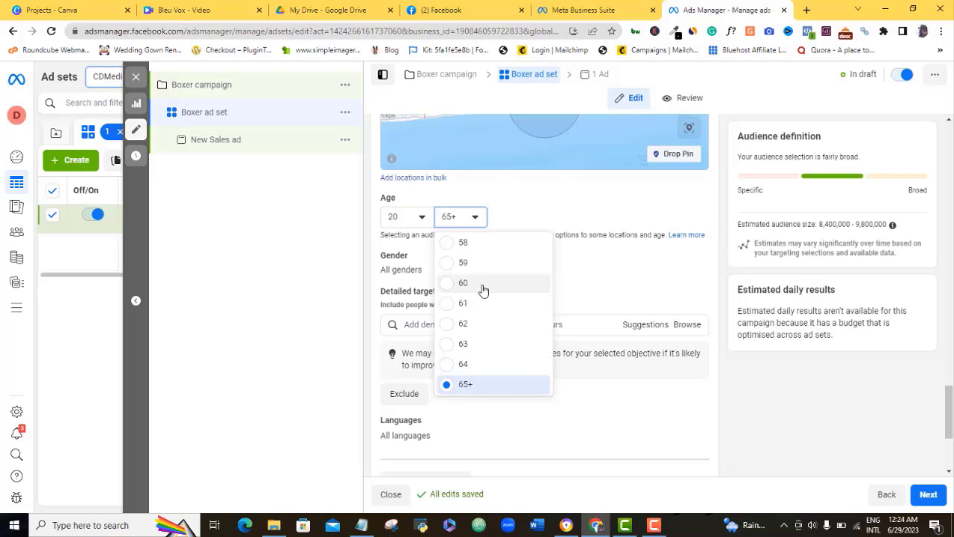
scroll(483, 290, up, 10)
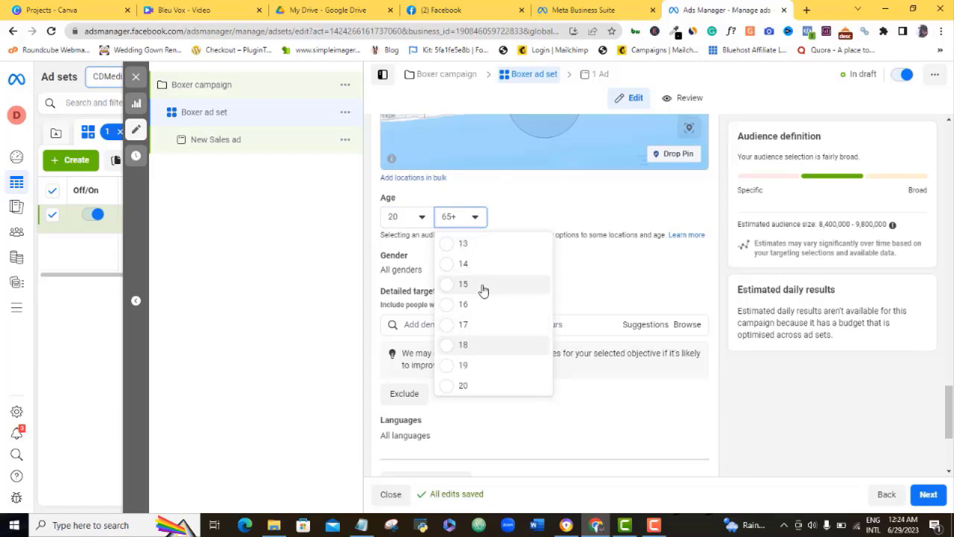
scroll(483, 290, down, 5)
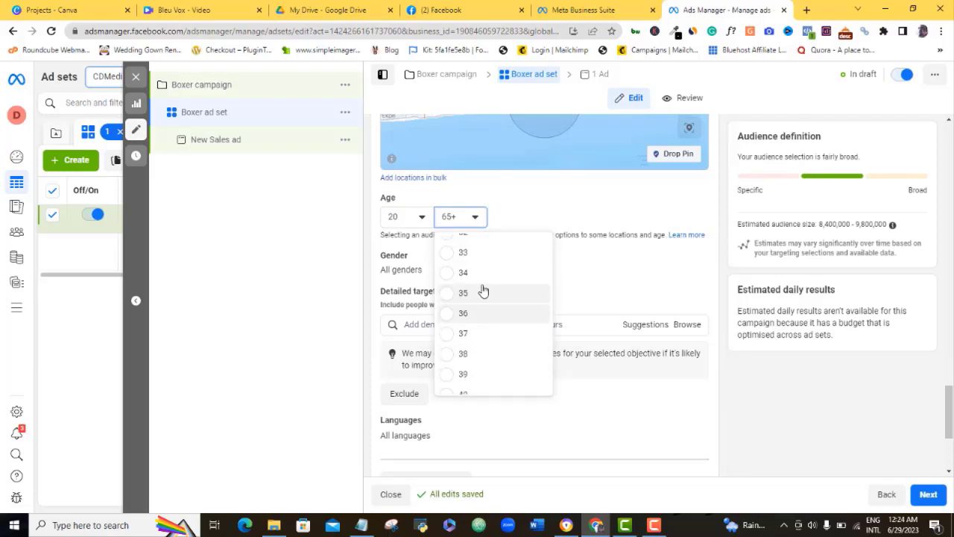
scroll(483, 290, down, 3)
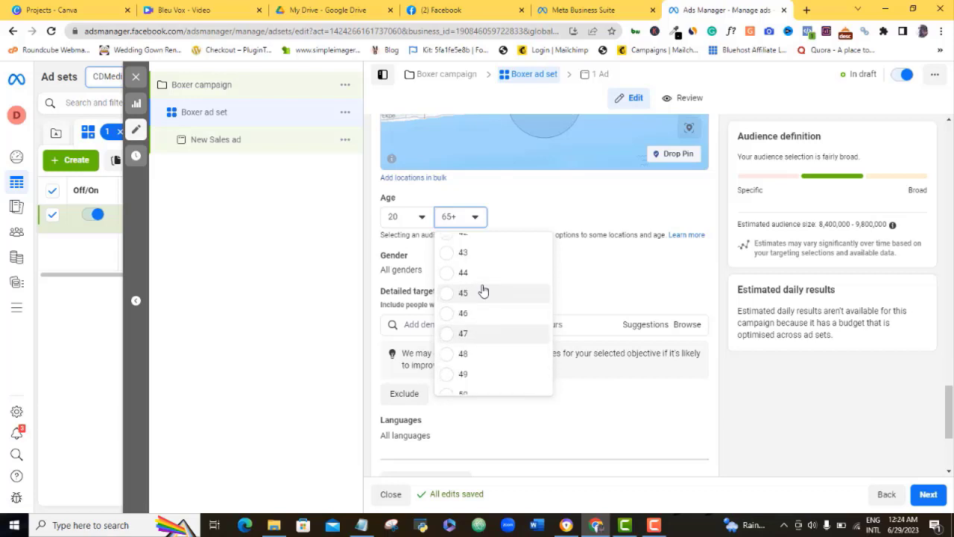
key(Down)
key(Down)
key(Down)
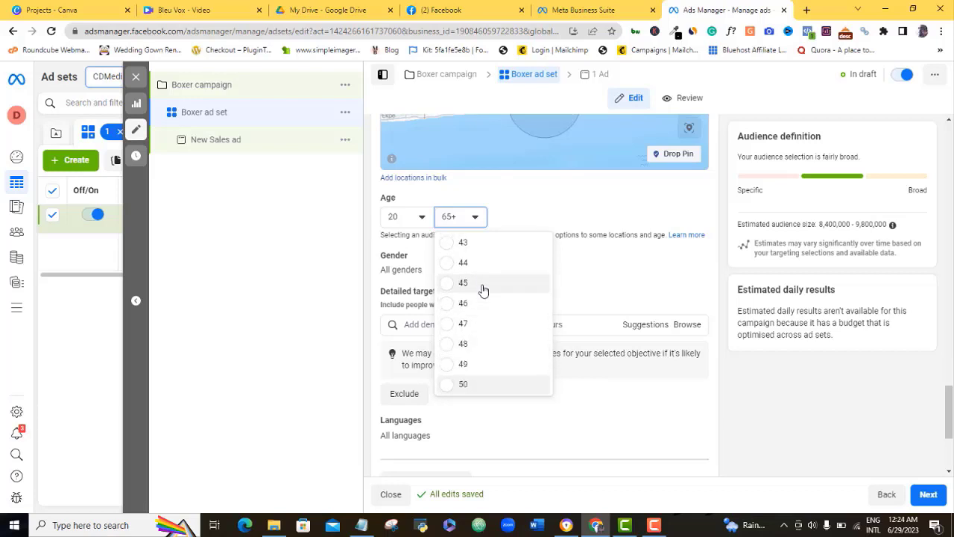
click(450, 388)
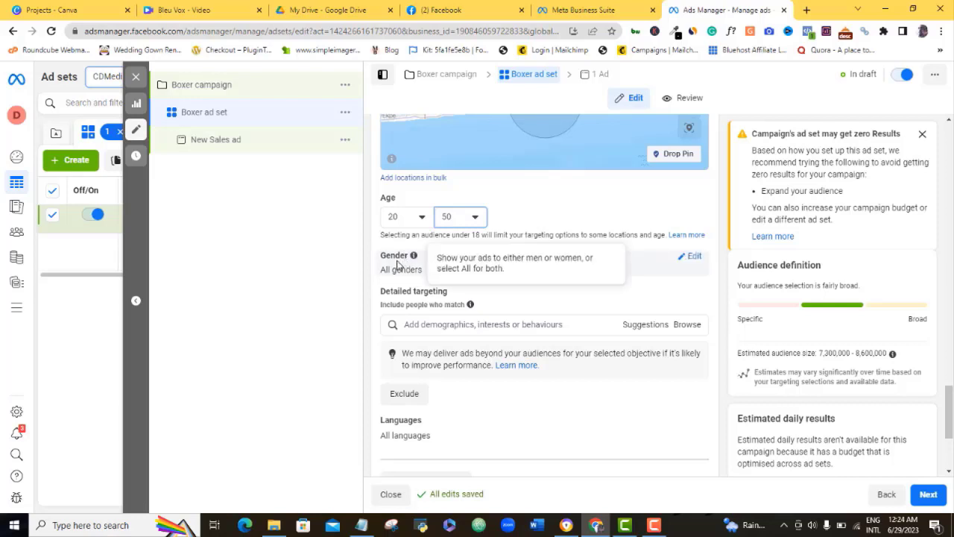
Try the Men and Women options for the audience's gender, and set it back to All.
click(691, 257)
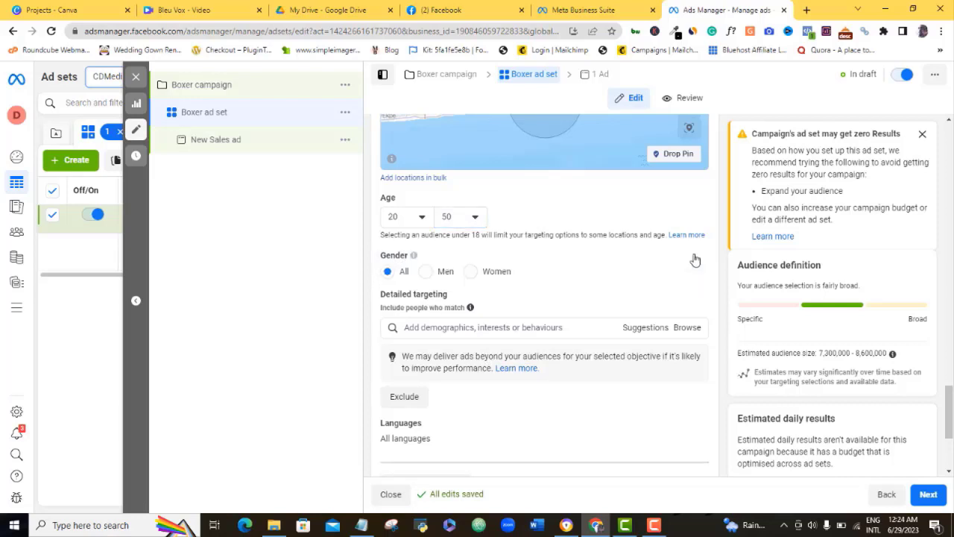
click(426, 273)
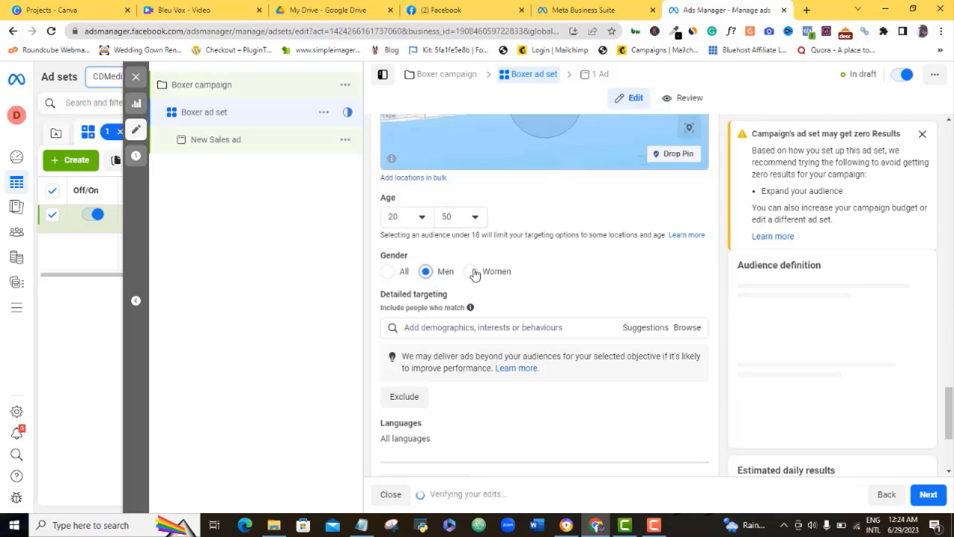
click(471, 272)
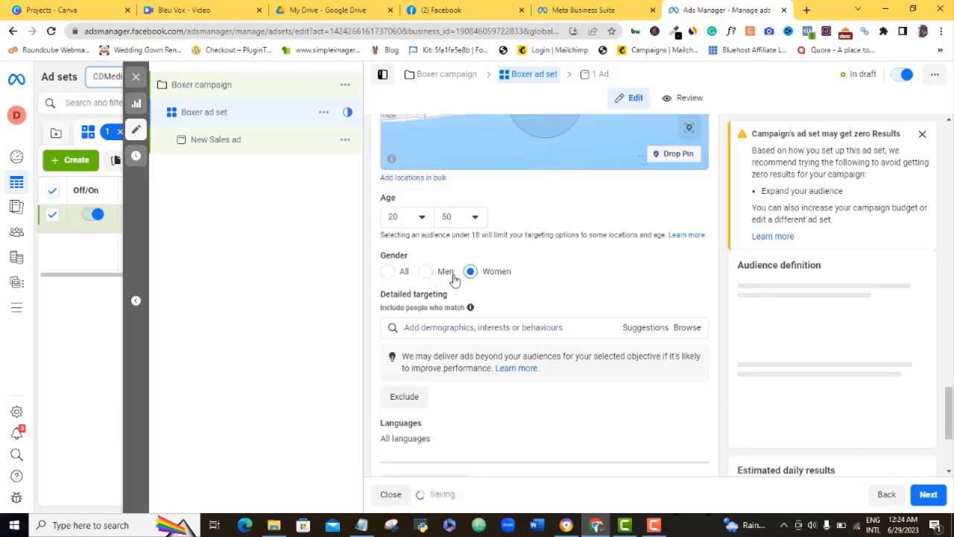
click(387, 272)
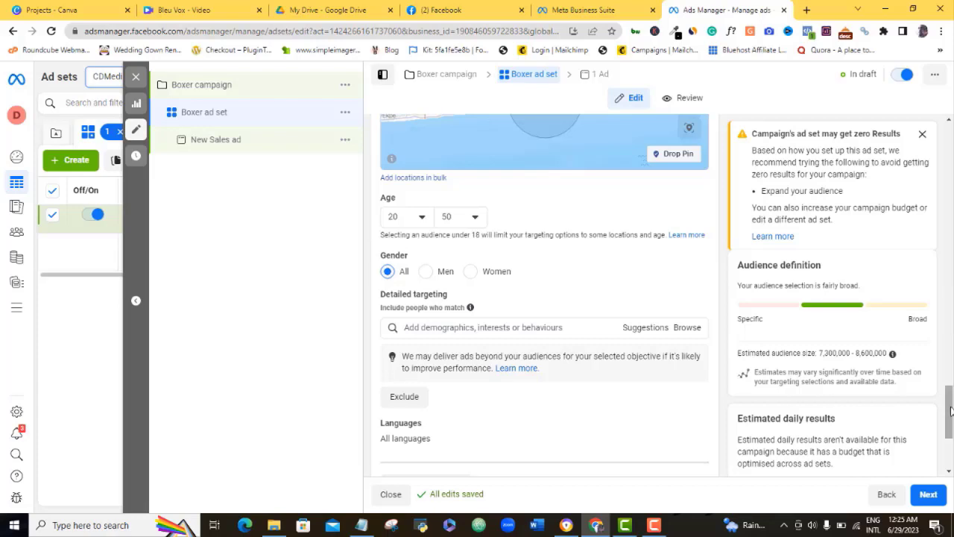
Open the detailed targeting of the New Awareness ad set's audience for editing.
scroll(951, 410, down, 2)
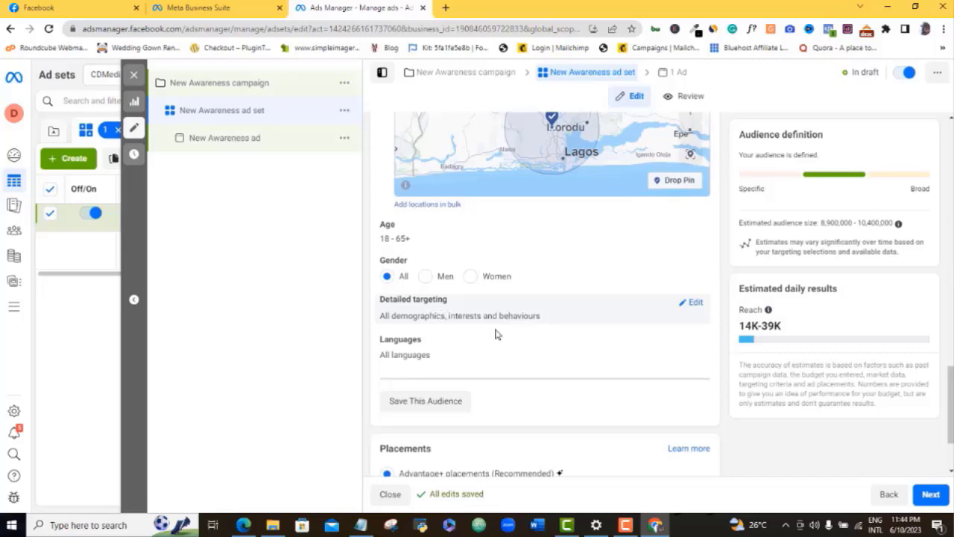
click(692, 312)
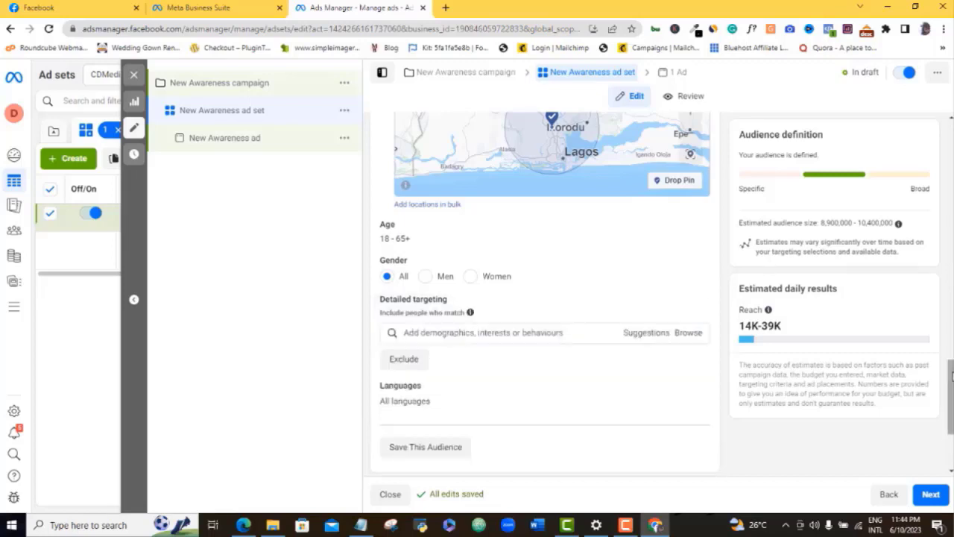
drag(952, 377, 952, 383)
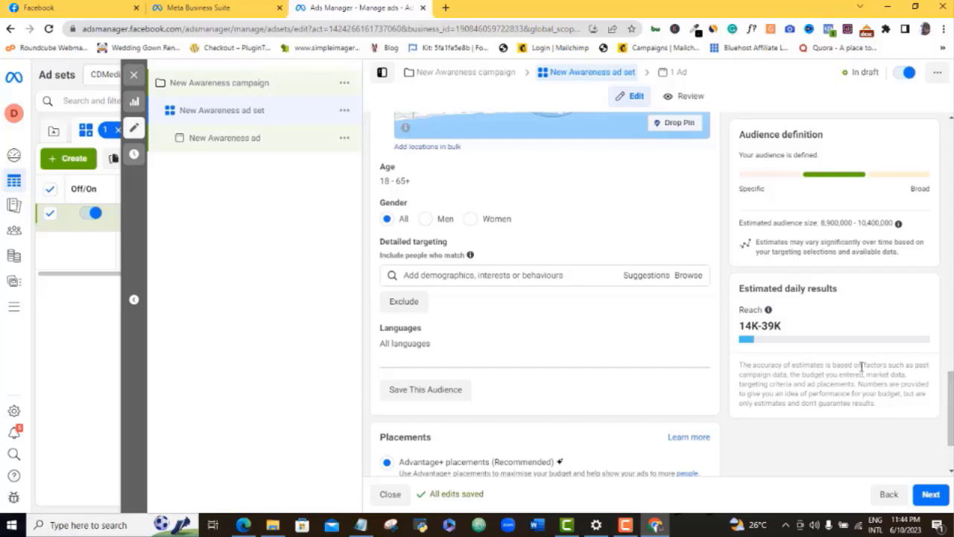
Search the detailed targeting options for birthday, and list the suggested options.
click(424, 274)
text(birthda)
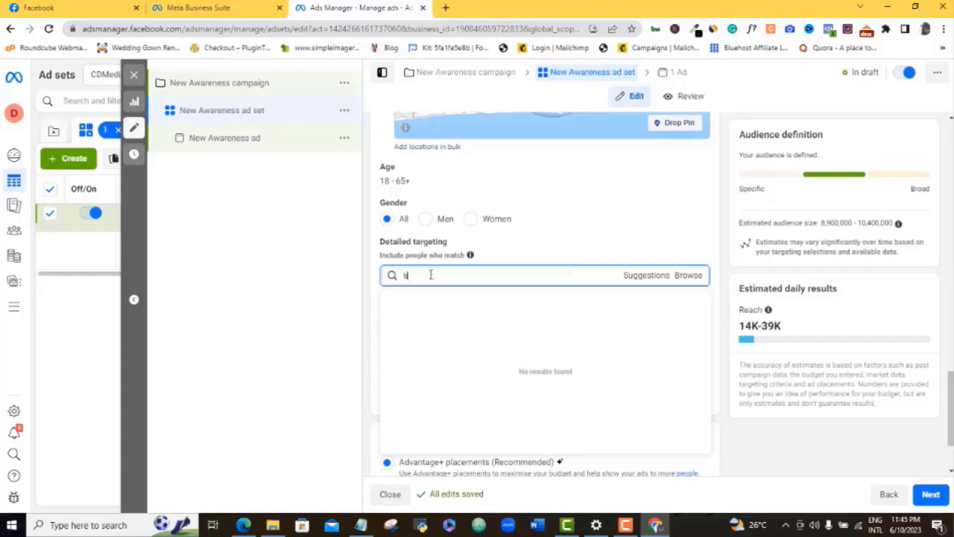
text(y)
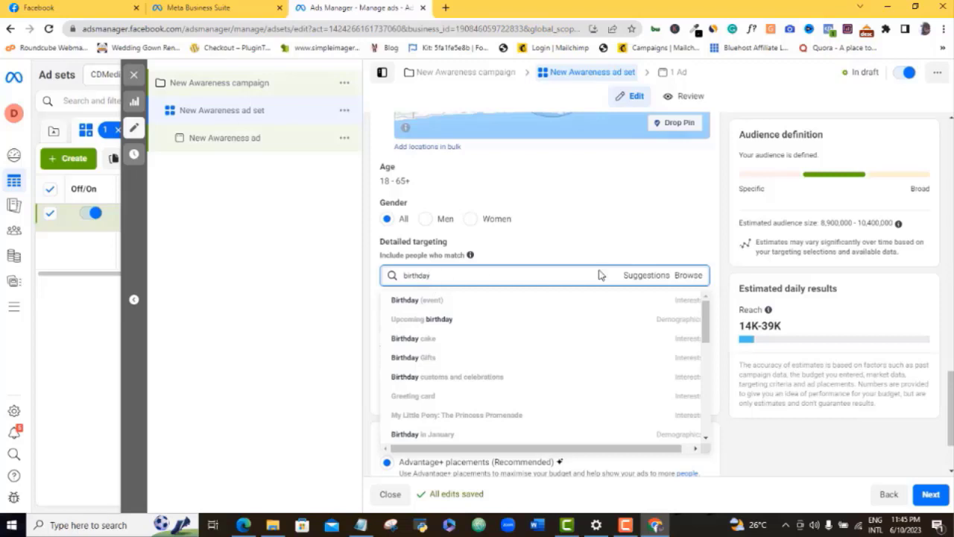
click(645, 276)
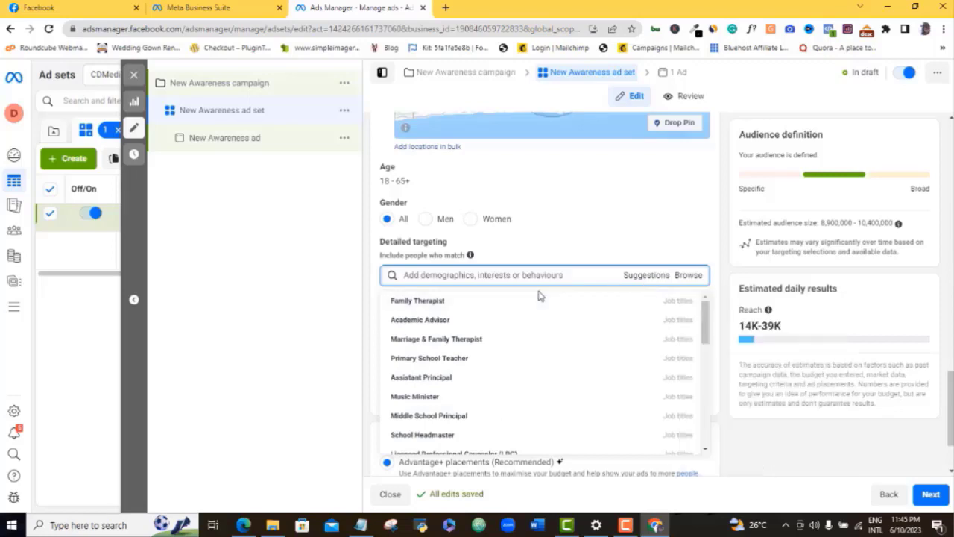
Search the included detailed targeting for birthday and add the Birthday in June demographic.
click(485, 278)
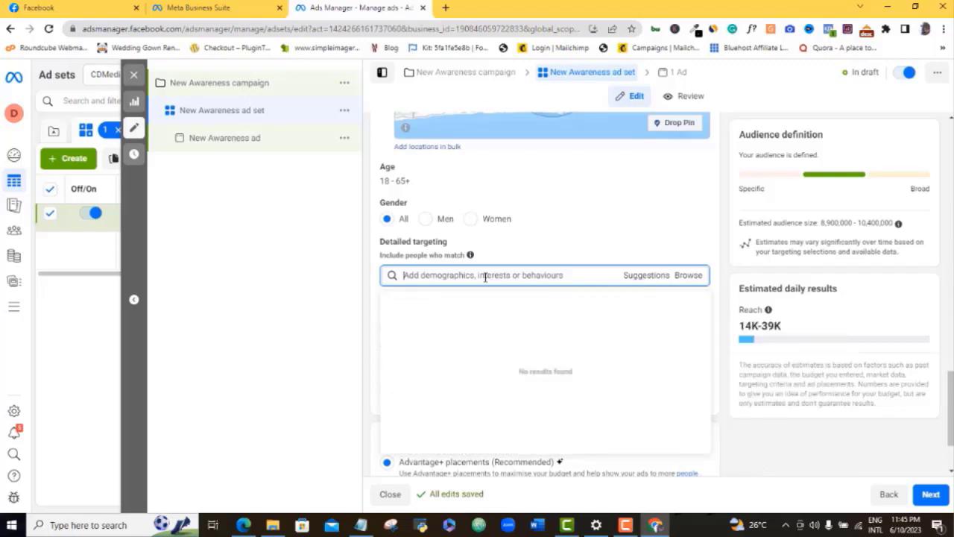
text(b)
key(BackSpace)
text(bir)
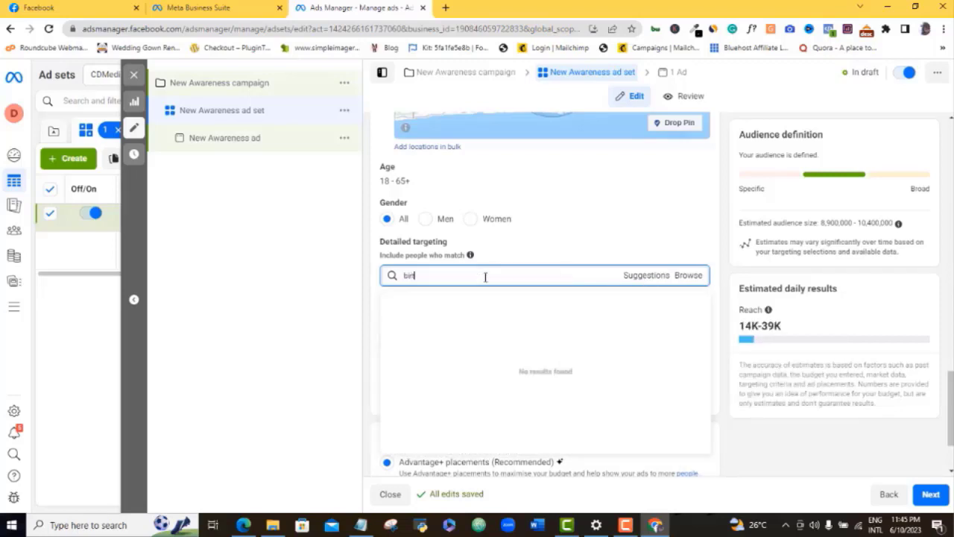
text(thday)
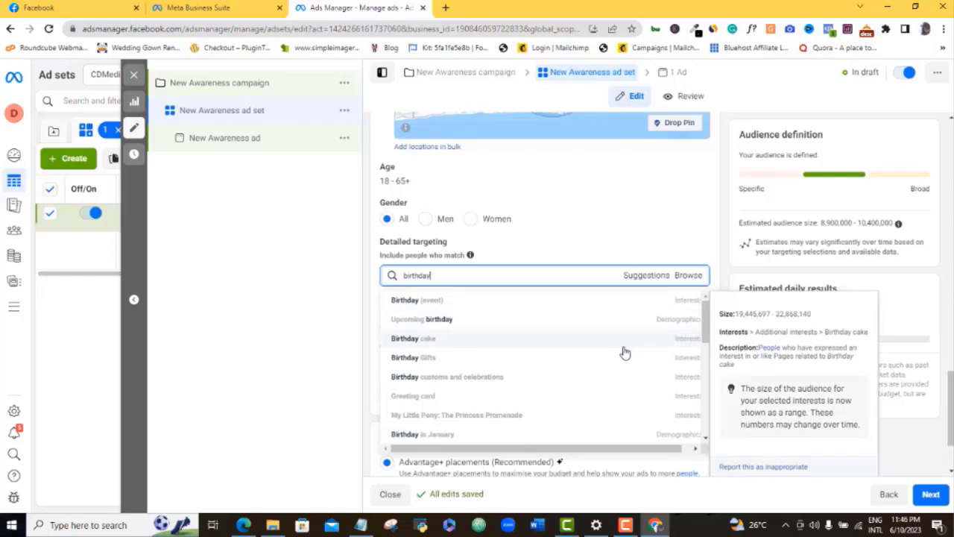
drag(705, 326, 705, 350)
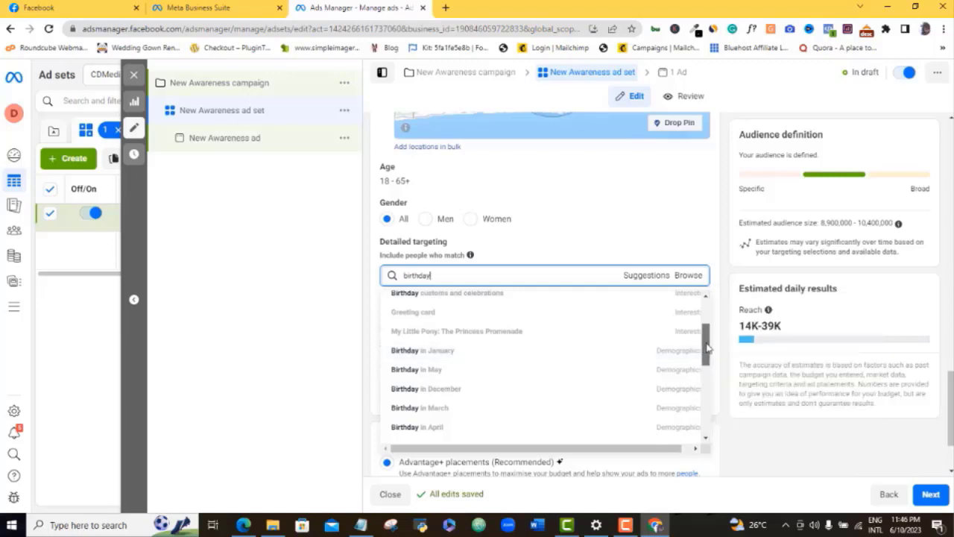
drag(707, 348, 709, 386)
mouse_move(465, 373)
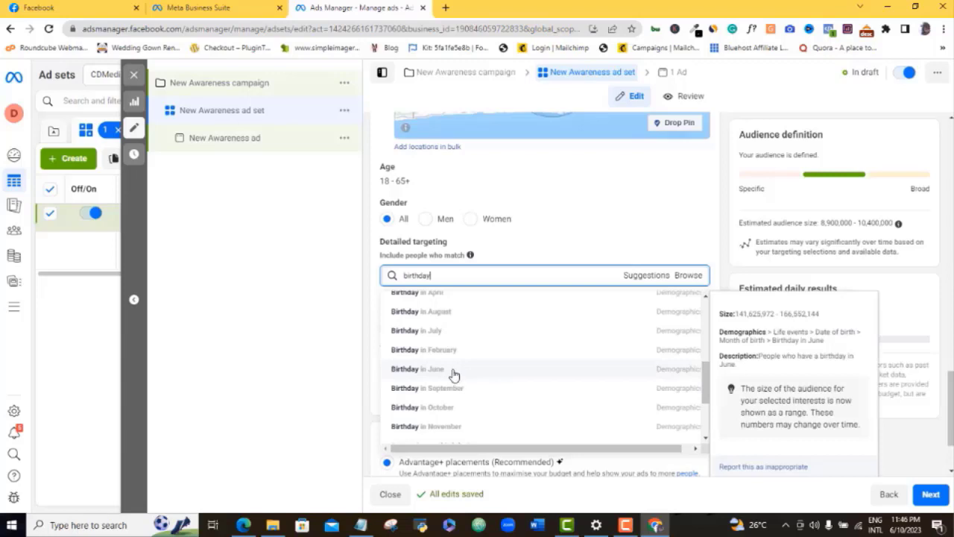
click(453, 375)
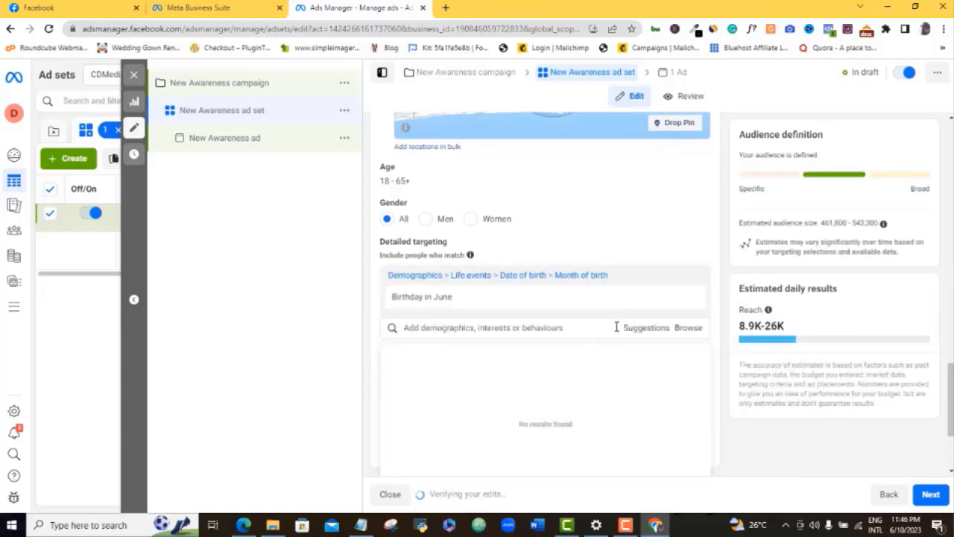
Add Birthday in July and Birthday in August to the included targeting from the suggestions.
click(645, 328)
mouse_move(456, 371)
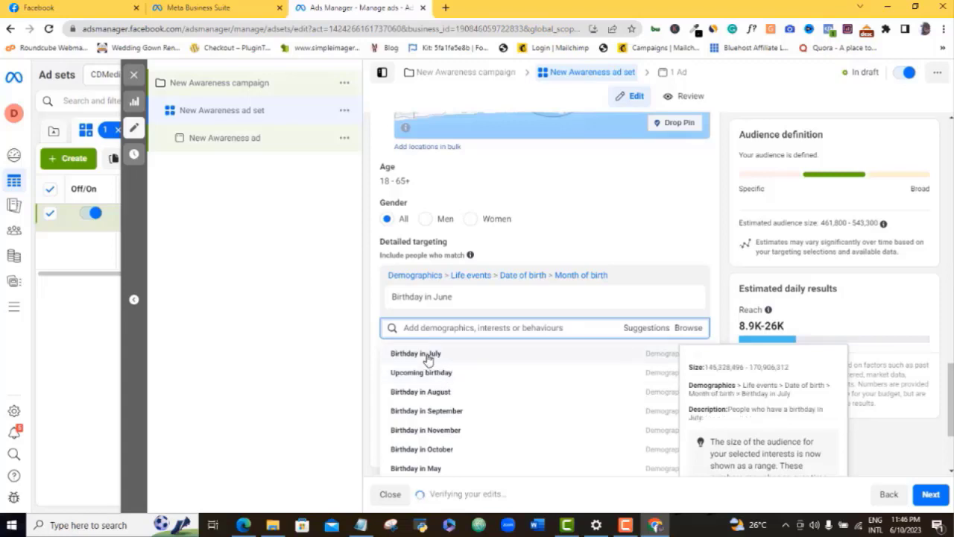
click(429, 355)
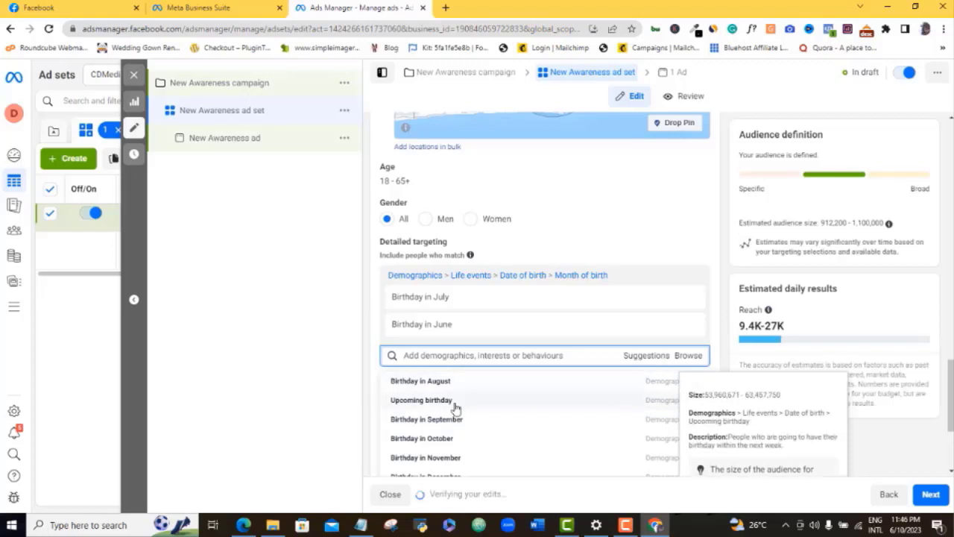
click(440, 382)
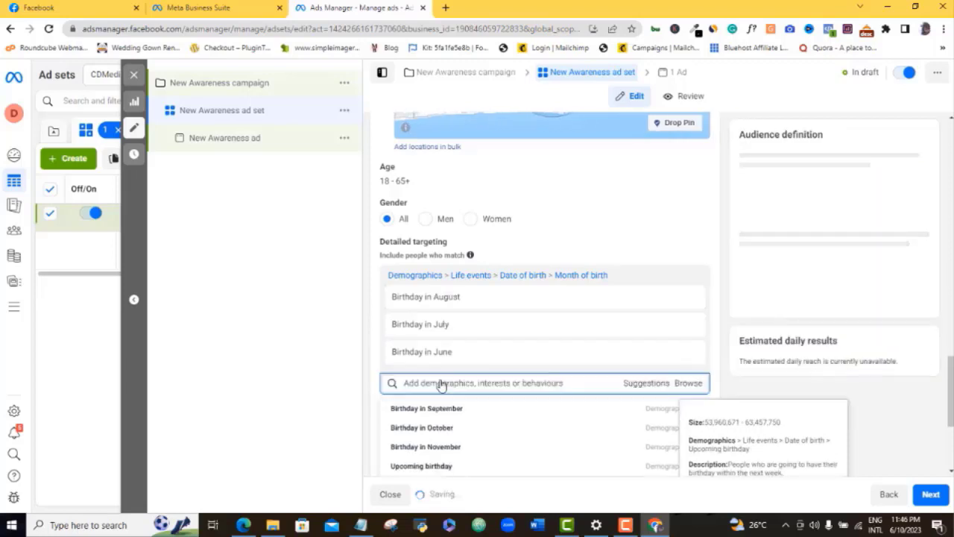
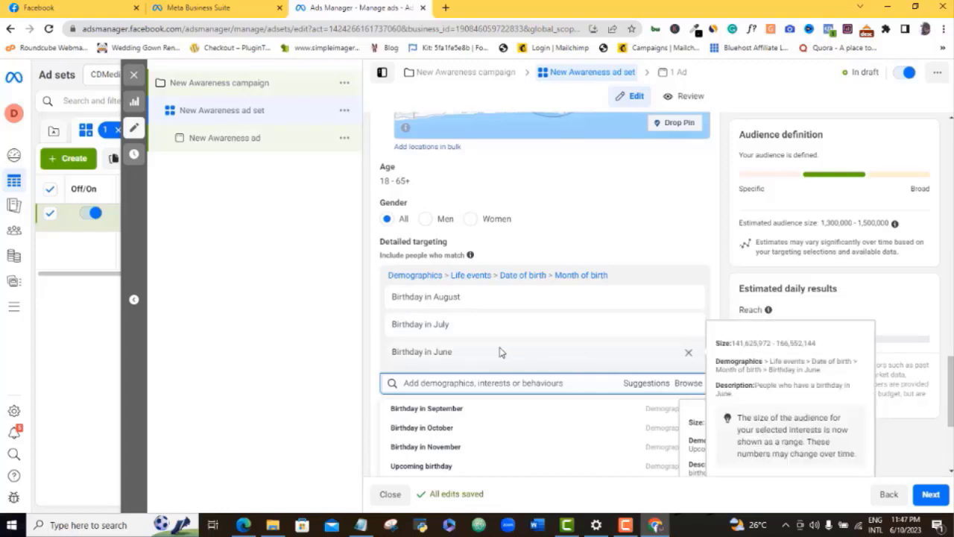
Add an exclusion to the detailed targeting for people with the job title Caterer.
drag(953, 388, 953, 405)
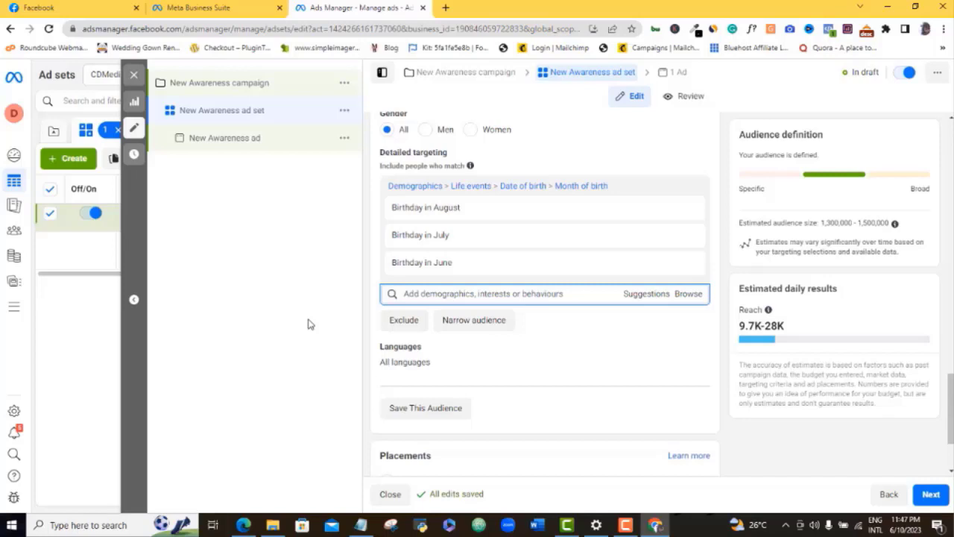
mouse_move(456, 202)
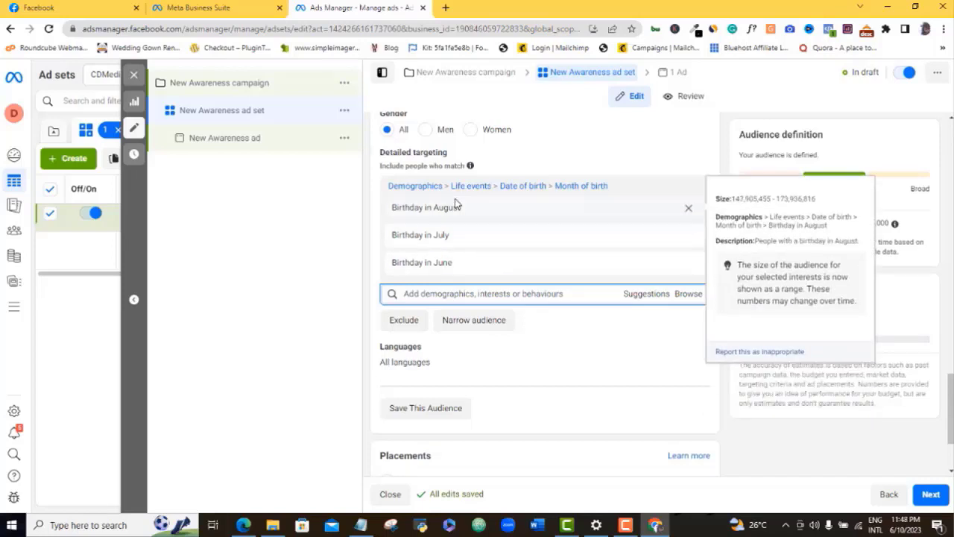
mouse_move(467, 246)
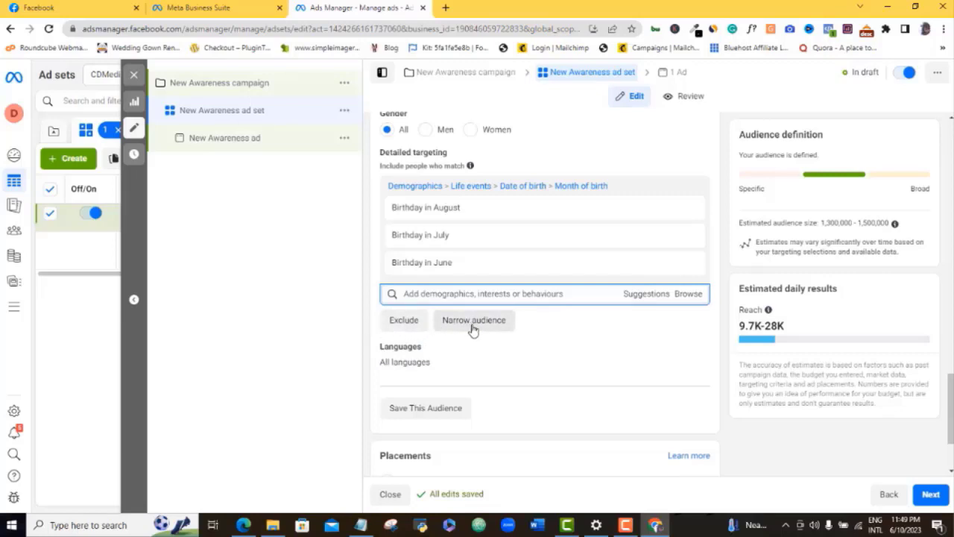
click(405, 320)
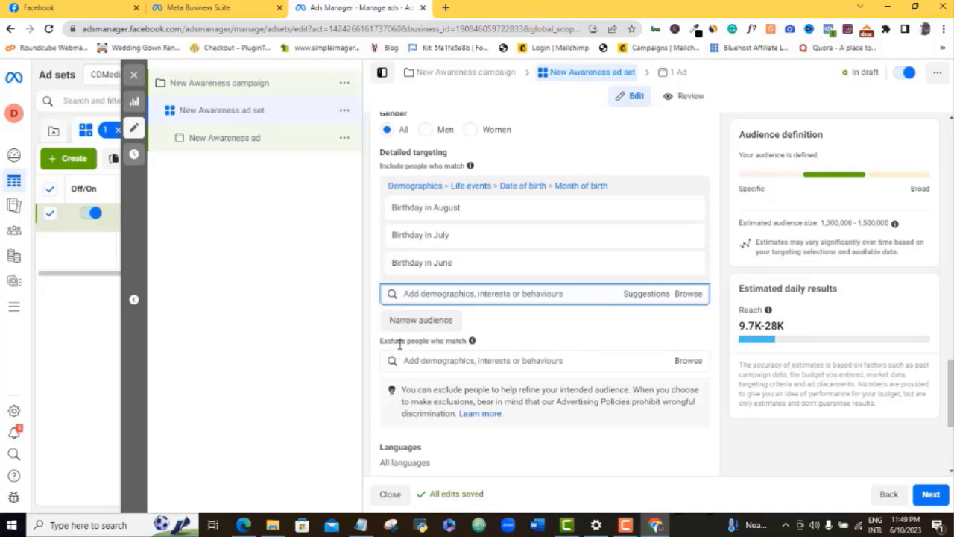
click(436, 360)
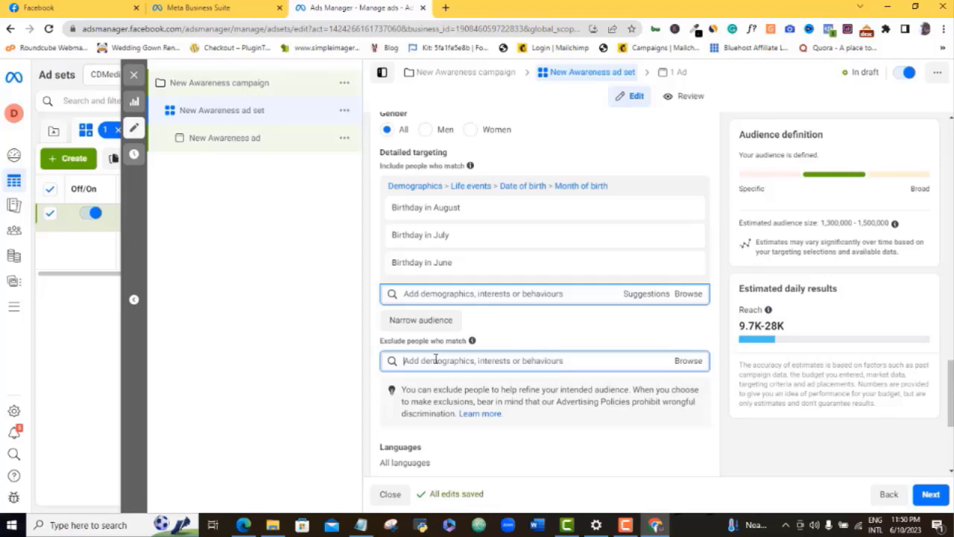
text(cate)
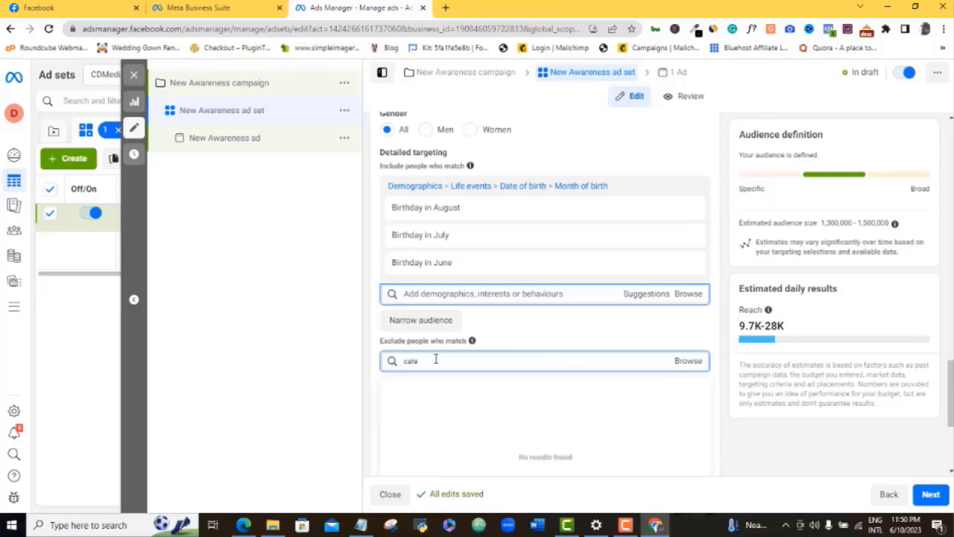
text(rer)
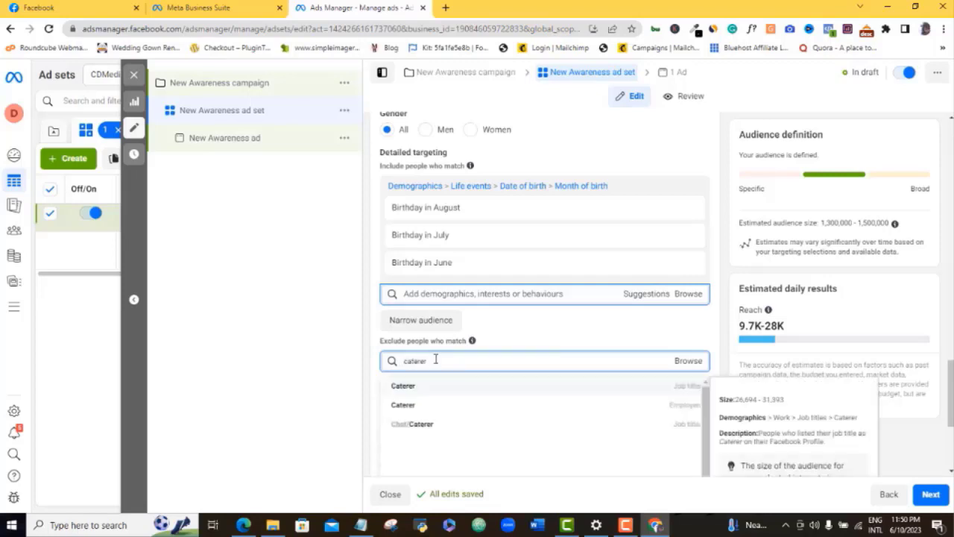
click(409, 393)
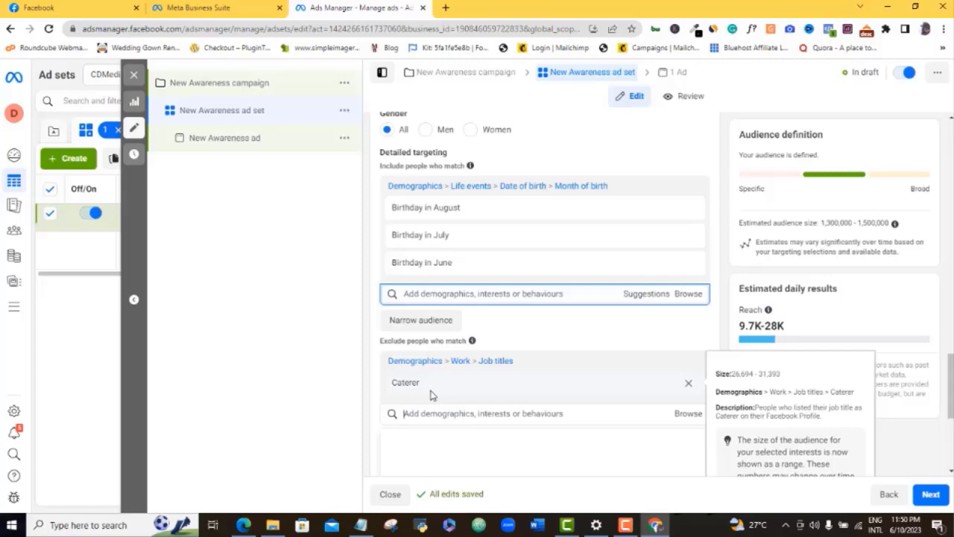
Search the exclusion options for restaurant and eatery.
text(i)
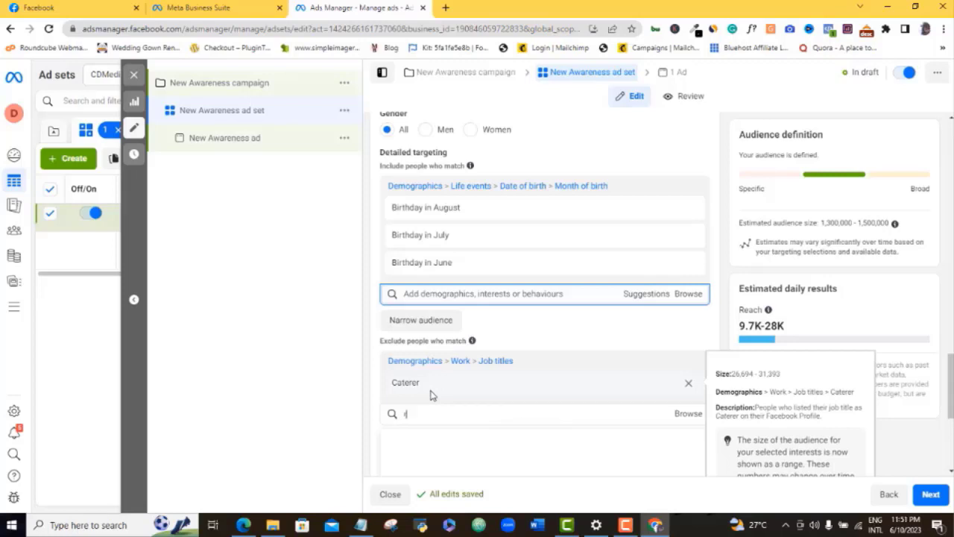
text(estaurant)
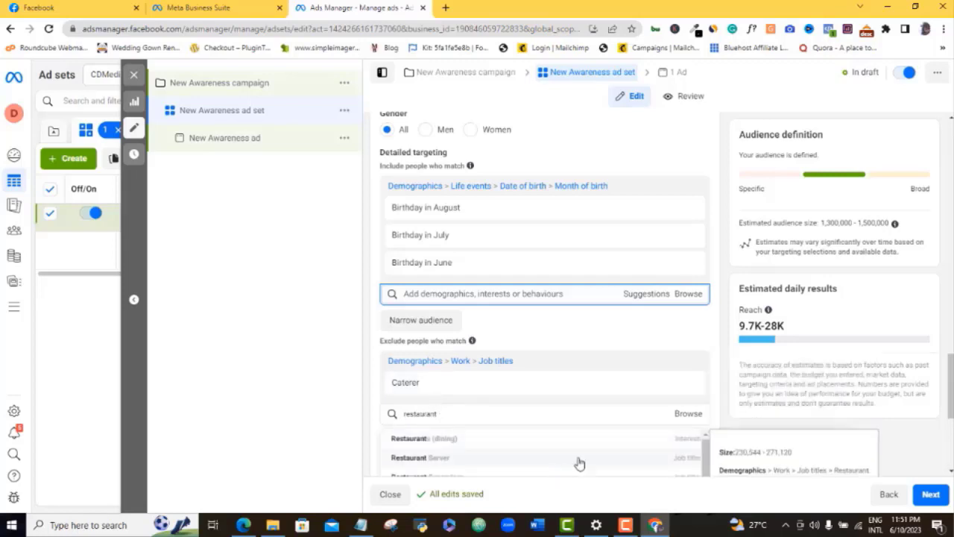
drag(951, 381, 951, 403)
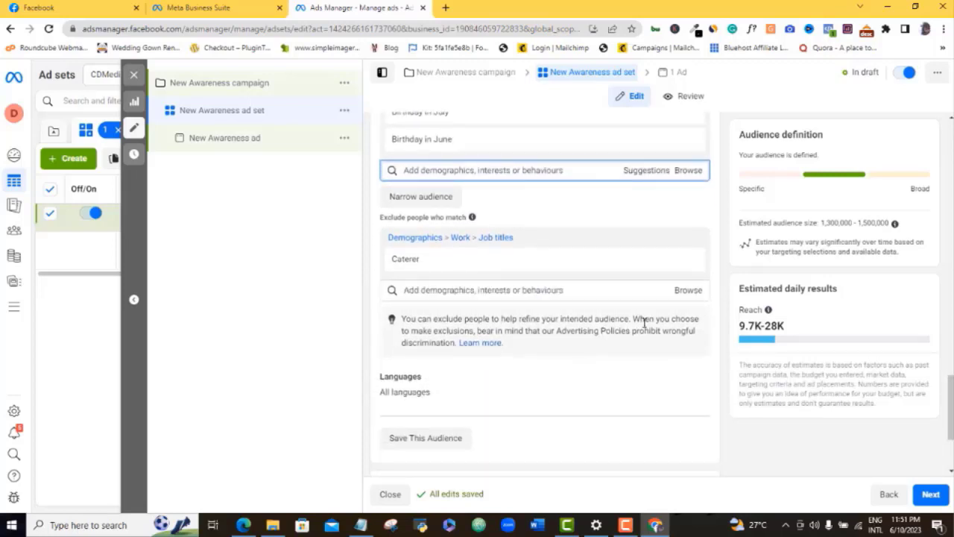
click(531, 292)
text(ea)
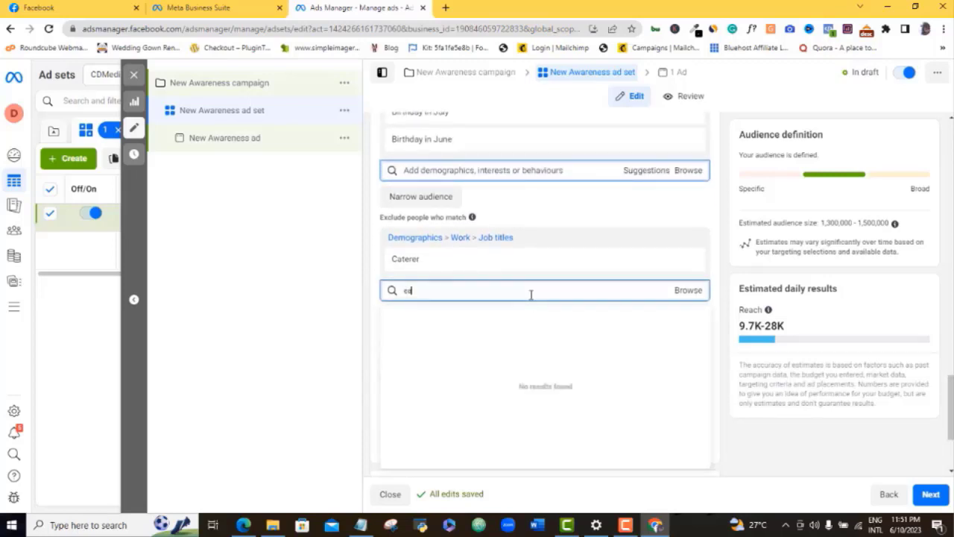
text(ter)
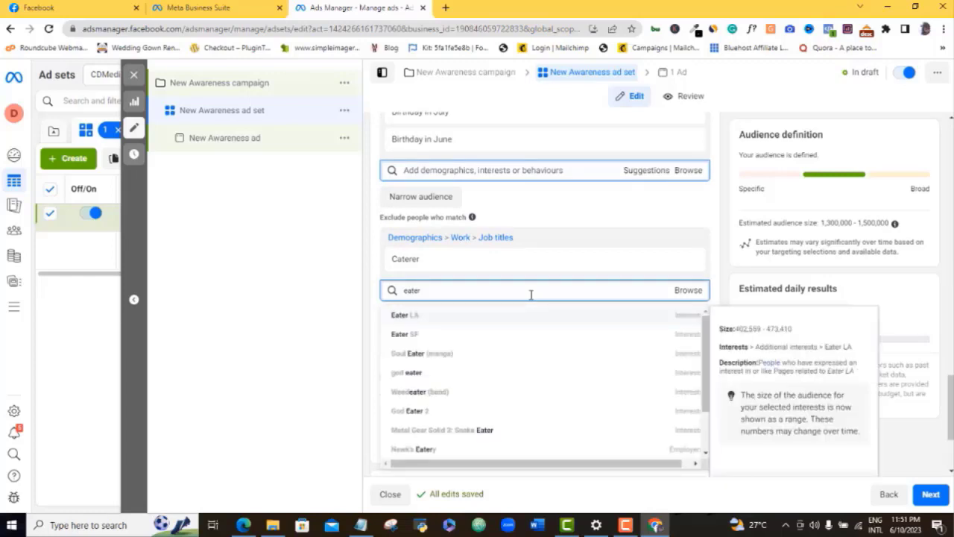
text(y)
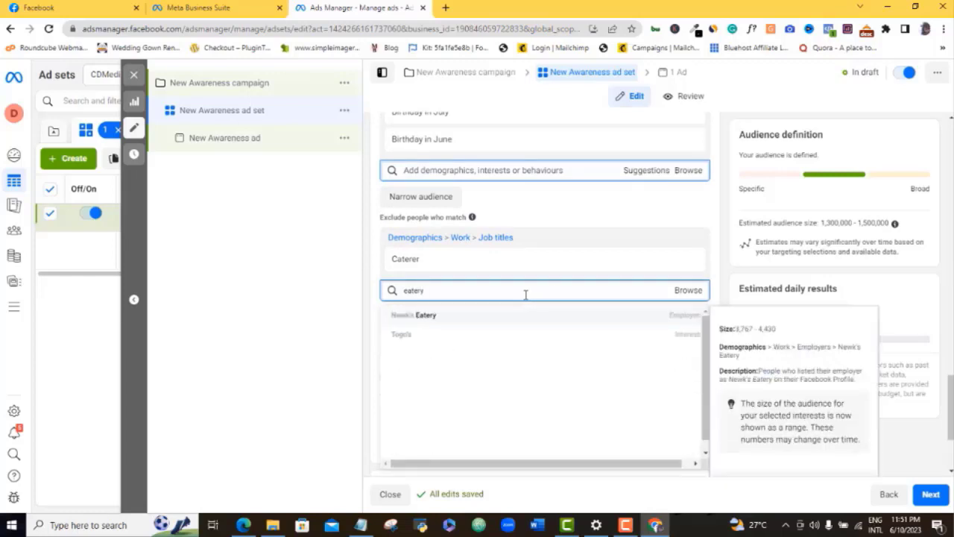
Search the exclusion options for restaurant and exclude people with the interest Restaurants (dining).
key(BackSpace)
key(BackSpace)
key(BackSpace)
key(BackSpace)
key(BackSpace)
key(BackSpace)
text(r)
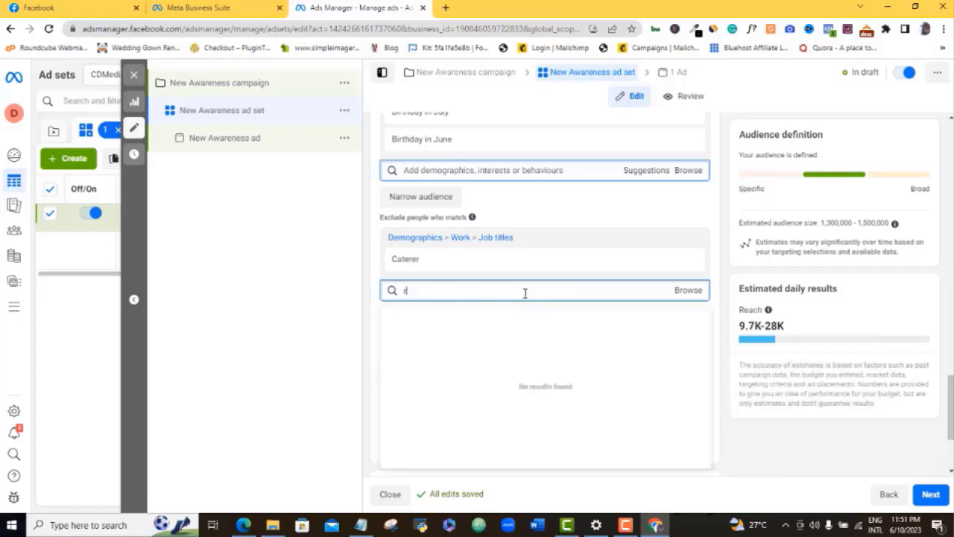
text(estaurant)
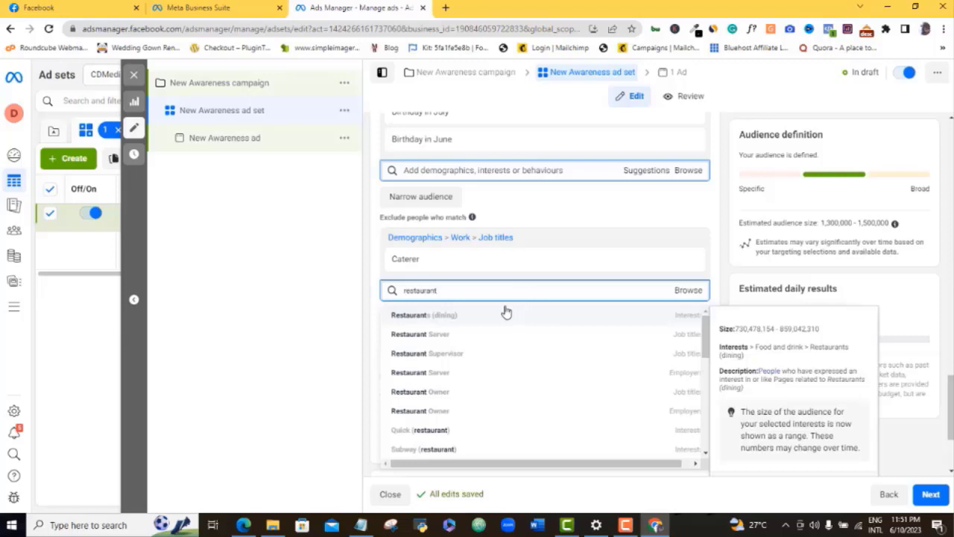
mouse_move(504, 313)
click(439, 317)
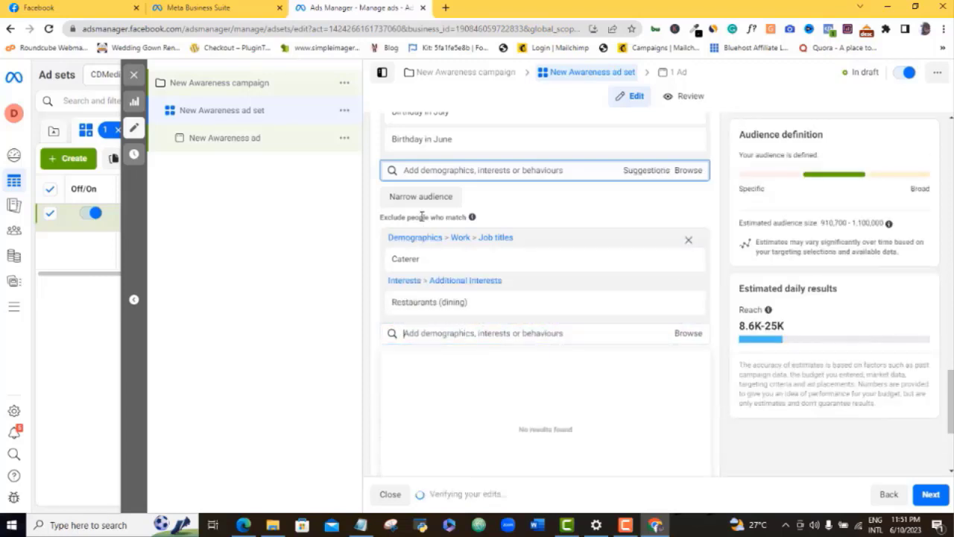
Switch the ad set's placements from Advantage+ to manual placements.
mouse_move(402, 261)
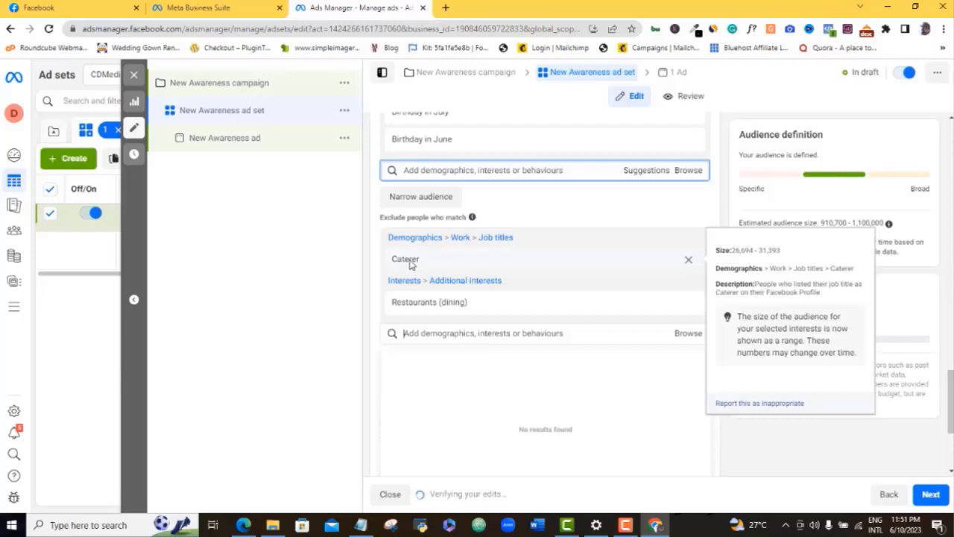
mouse_move(398, 313)
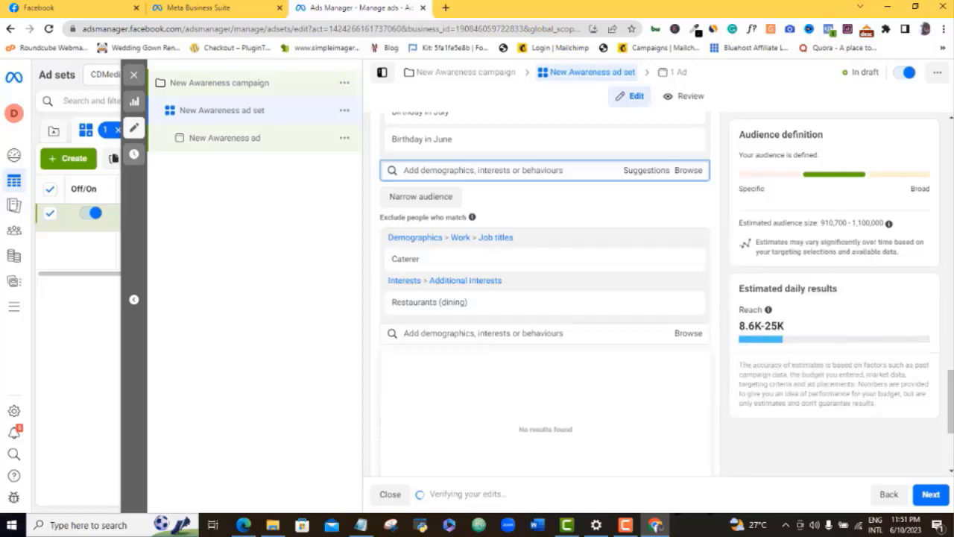
scroll(952, 379, up, 1)
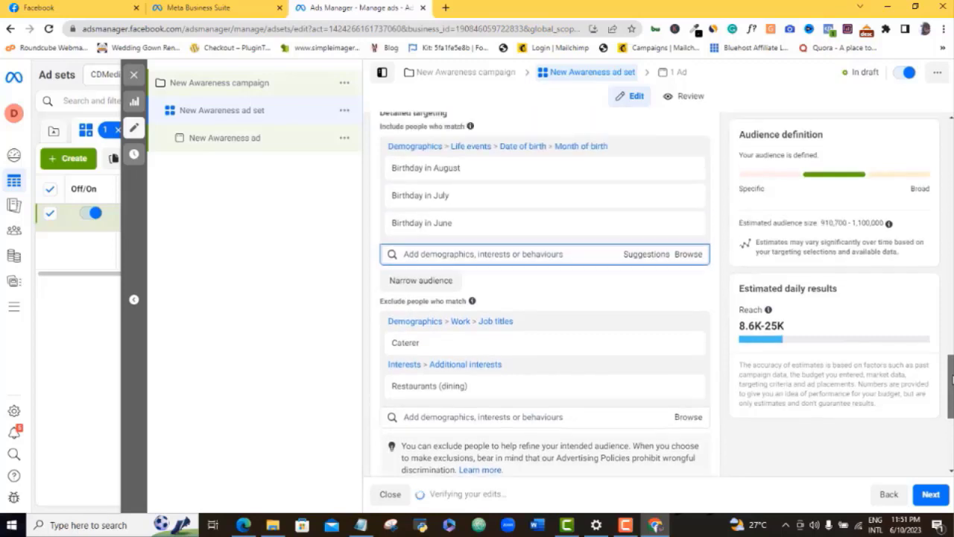
mouse_move(952, 379)
mouse_down()
mouse_move(951, 360)
mouse_move(951, 395)
mouse_up()
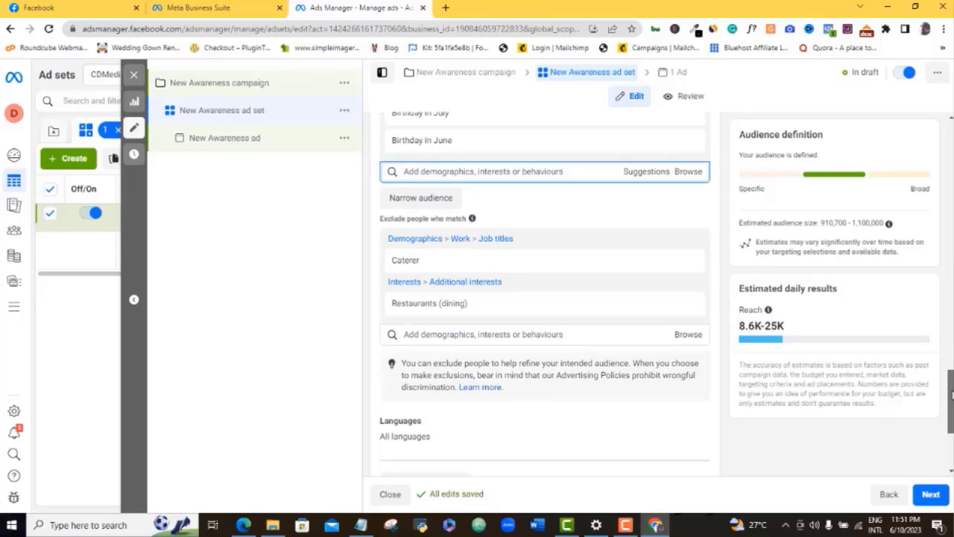
drag(951, 395, 951, 401)
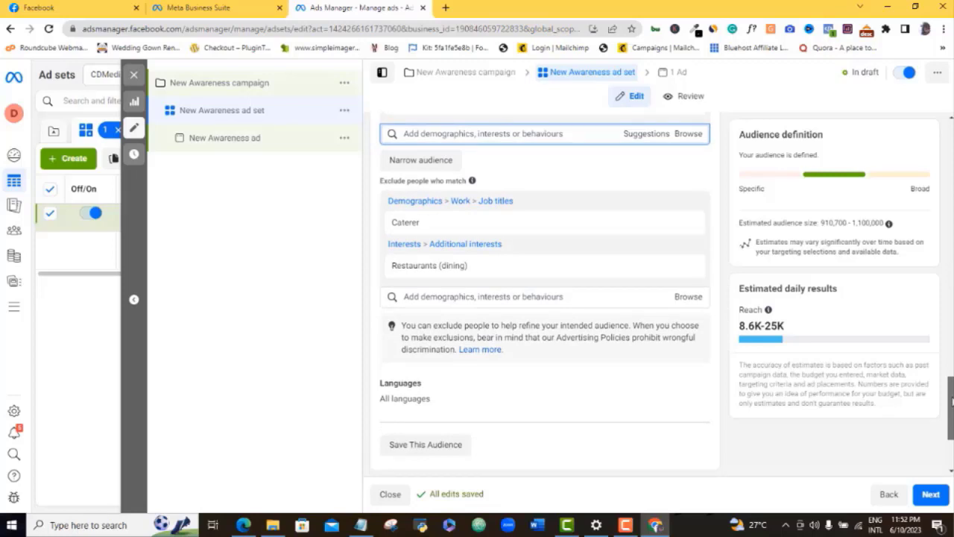
drag(951, 401, 951, 434)
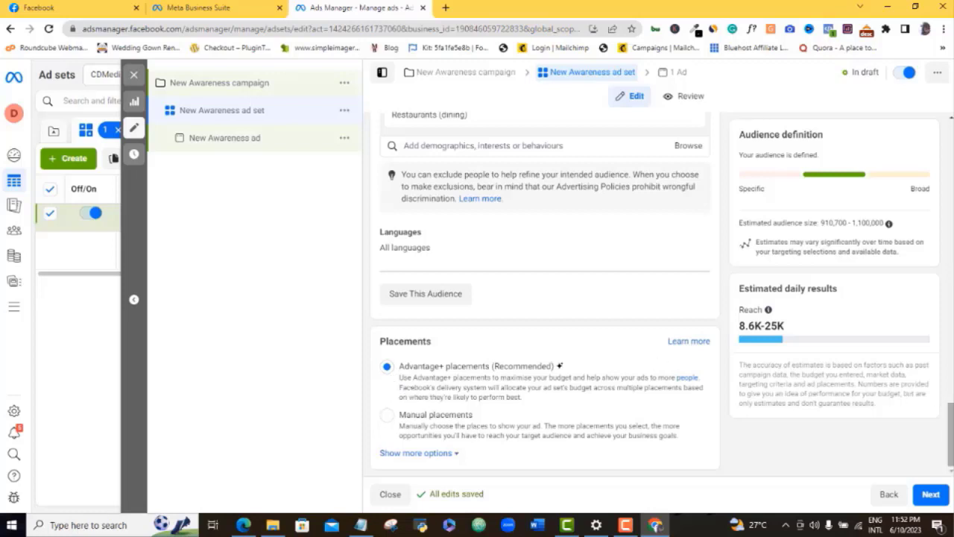
click(931, 496)
click(387, 415)
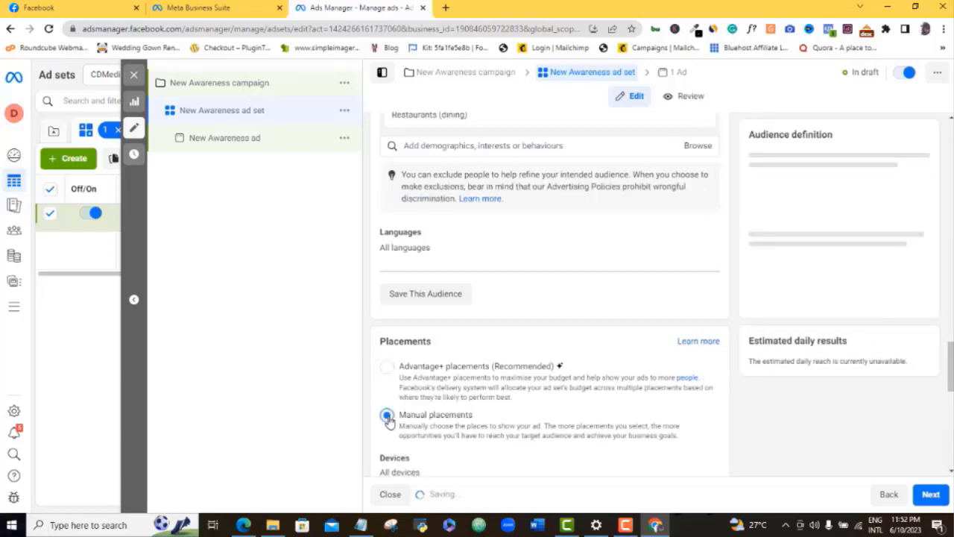
Deselect Facebook and Audience Network in the platforms for the manual placements.
scroll(545, 298, down, 3)
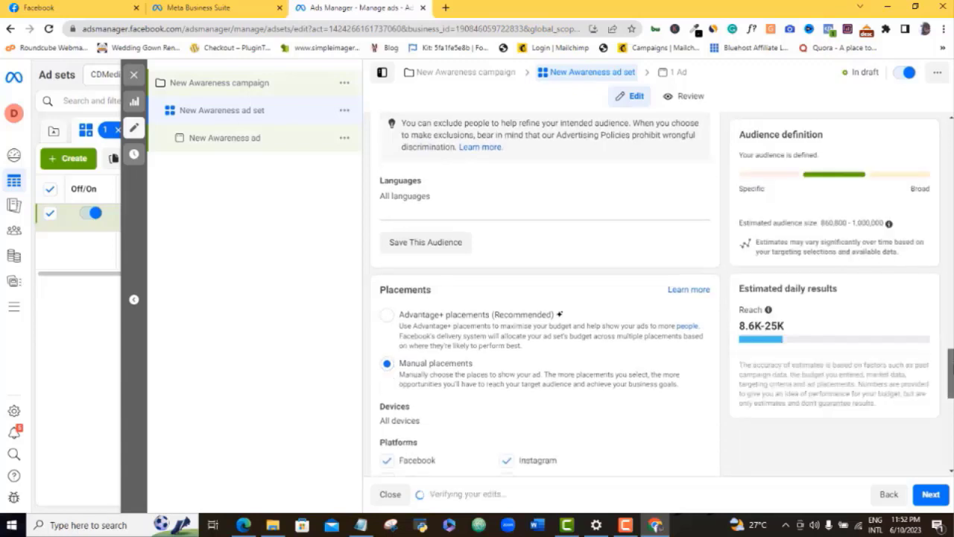
scroll(545, 293, down, 2)
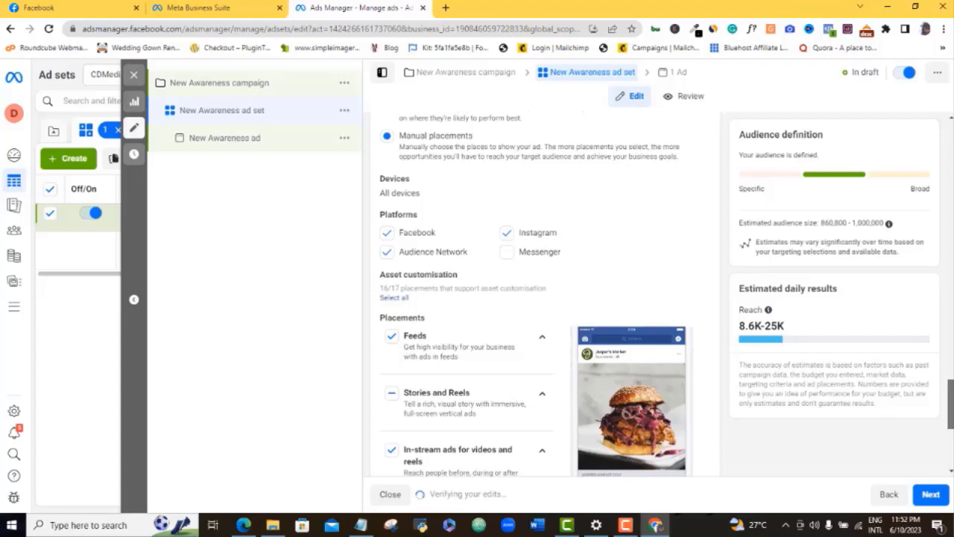
scroll(545, 299, down, 1)
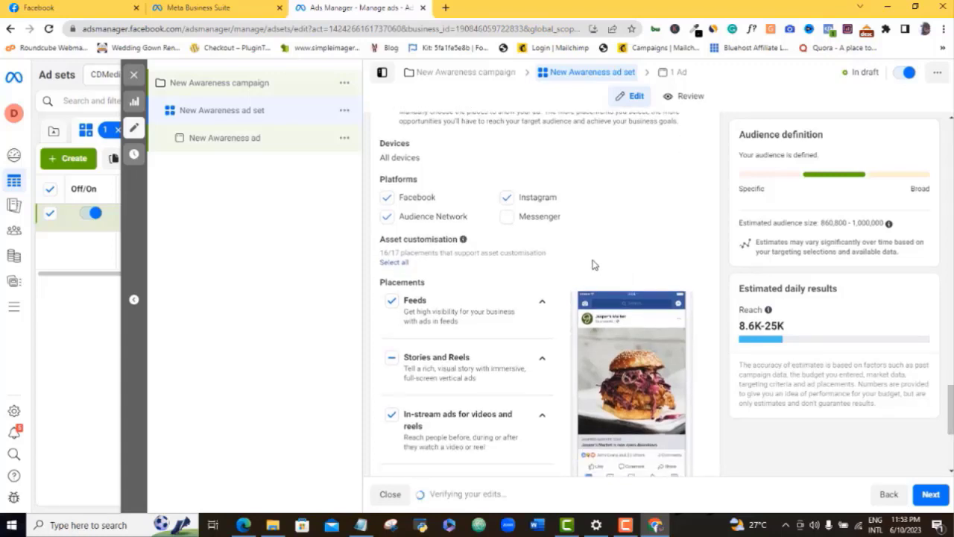
click(387, 198)
click(387, 217)
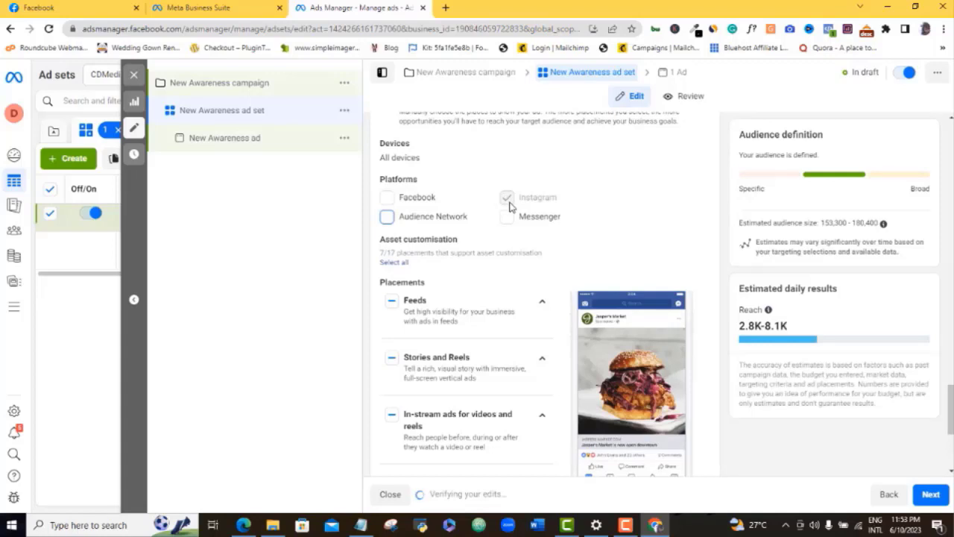
Select Facebook again, switch Instagram off and back on, and add Messenger to the placement platforms.
click(387, 198)
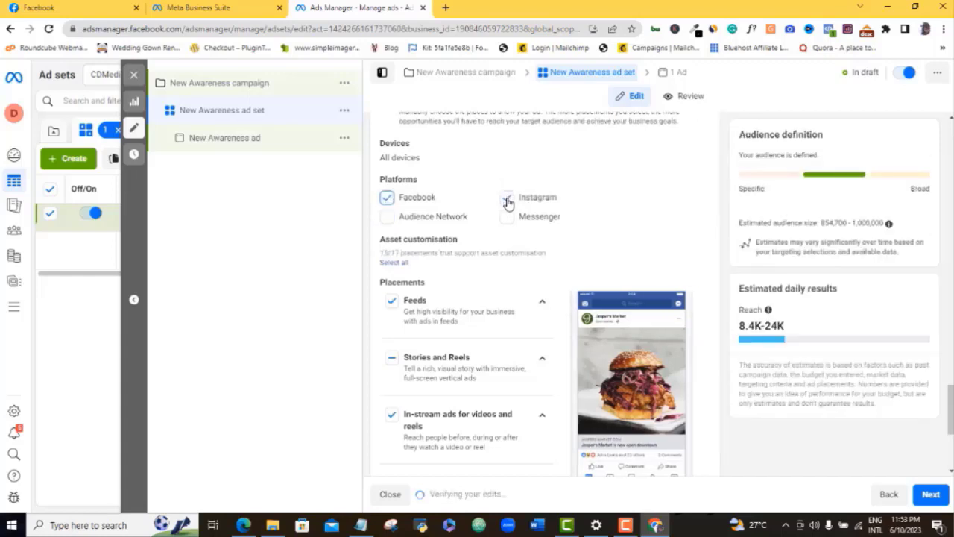
click(506, 200)
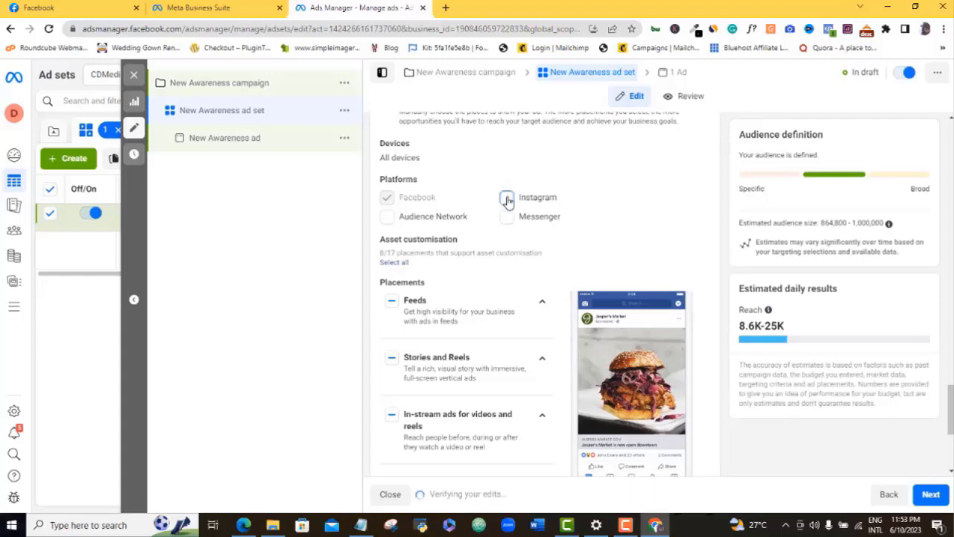
click(507, 199)
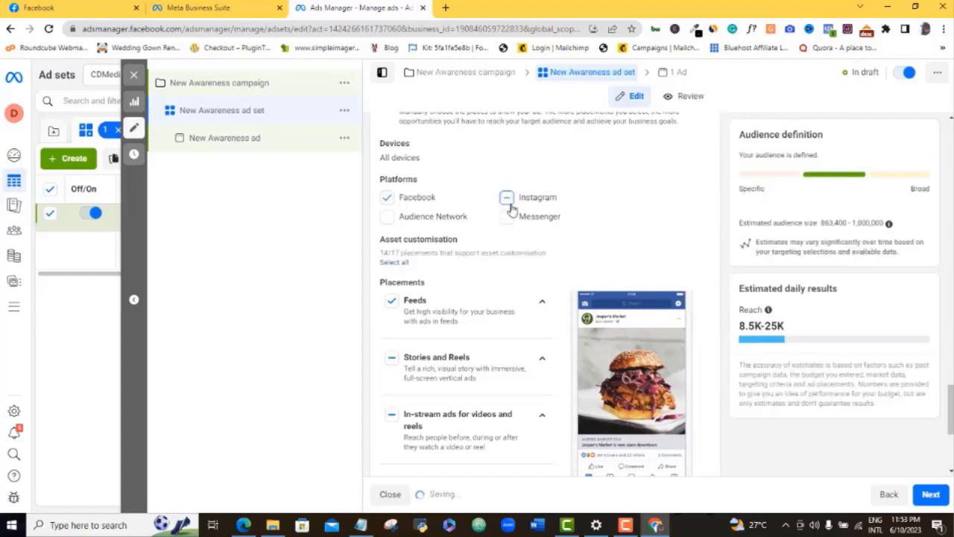
click(507, 216)
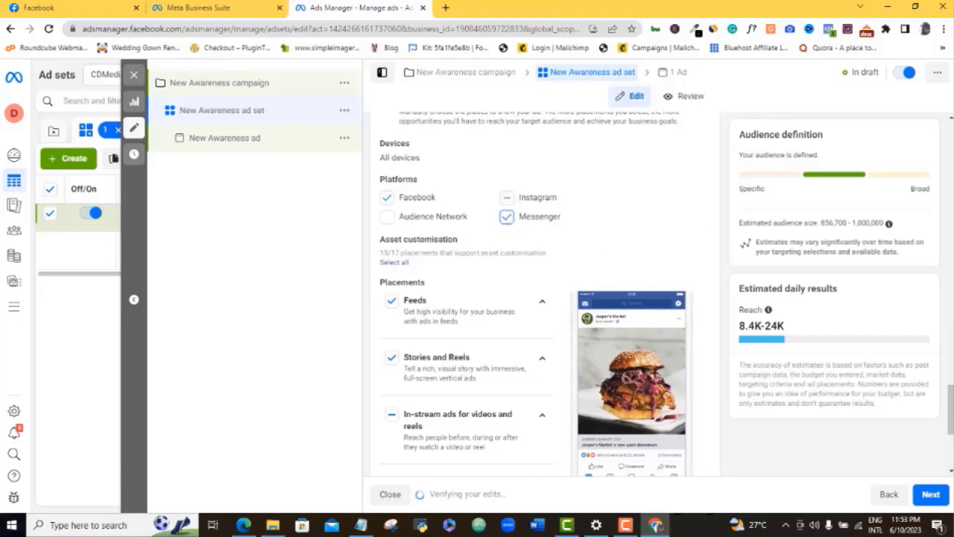
Exclude Search results from the ad set's placements and continue to the ad level.
drag(953, 403, 952, 435)
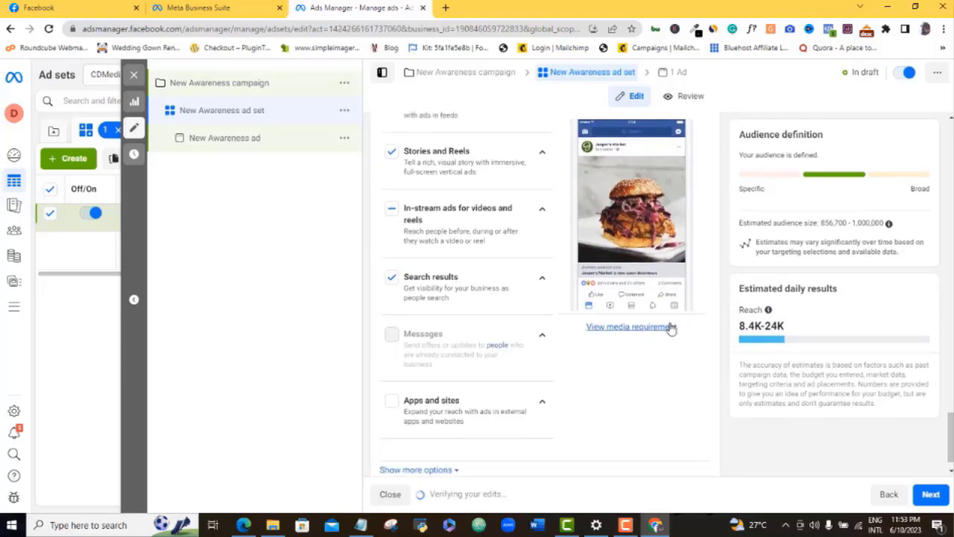
click(394, 279)
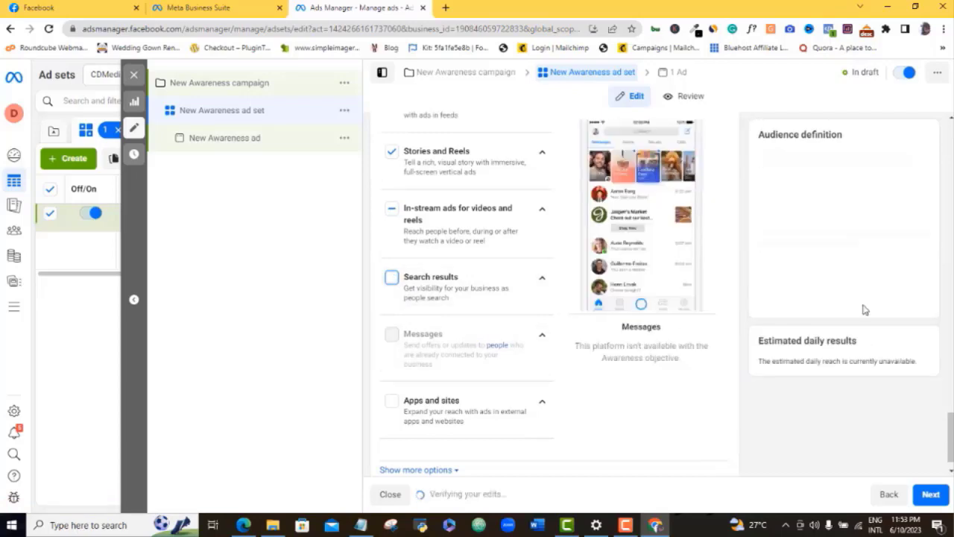
mouse_move(952, 425)
mouse_down()
mouse_move(952, 401)
mouse_move(952, 430)
mouse_up()
click(932, 495)
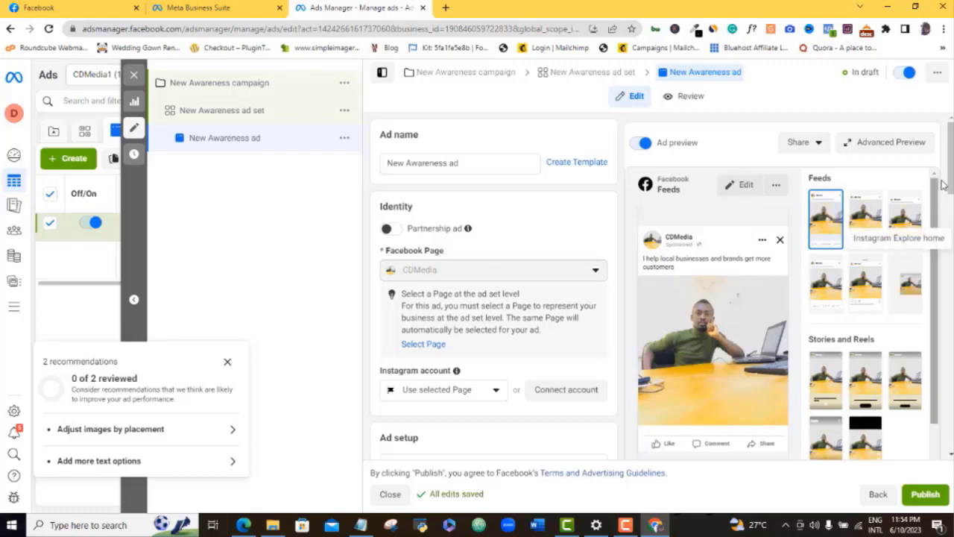
Check the Instagram account choices in the ad's identity settings, keeping Use selected Page.
scroll(950, 179, down, 1)
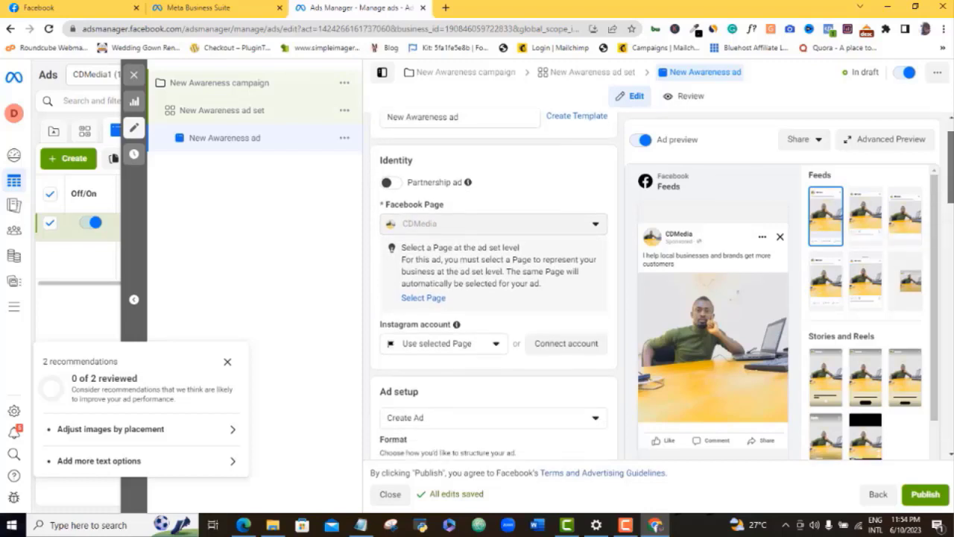
scroll(477, 232, down, 3)
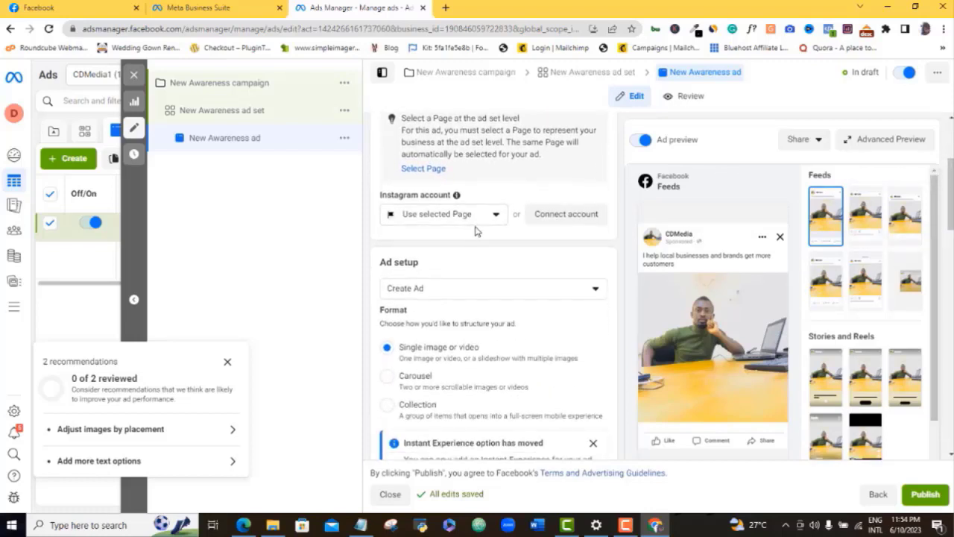
click(492, 215)
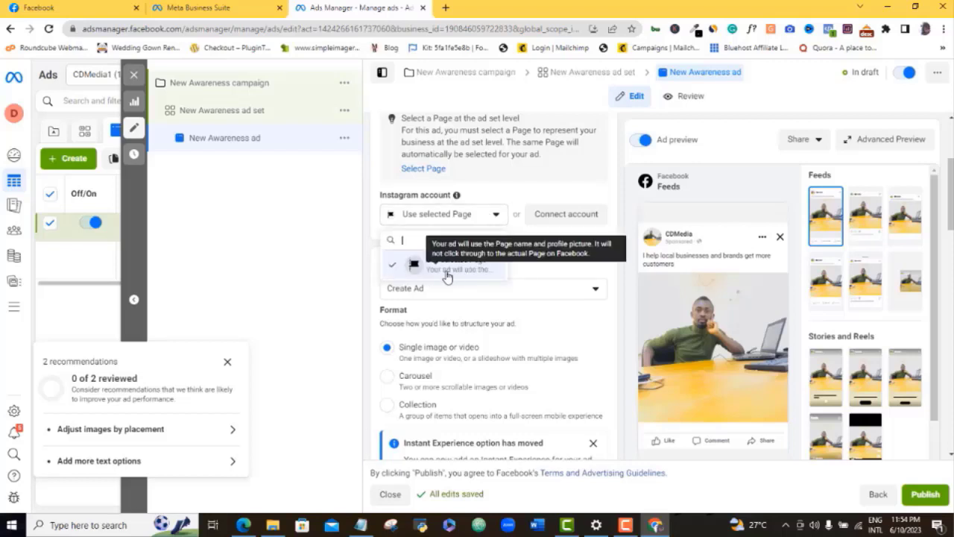
click(385, 276)
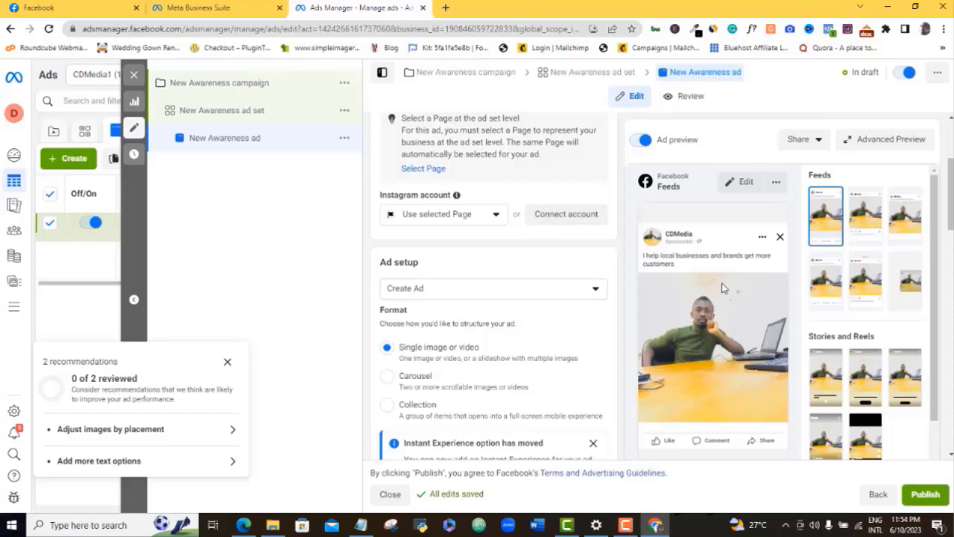
Try the Carousel format in the ad setup and return to Single image or video.
scroll(950, 194, down, 2)
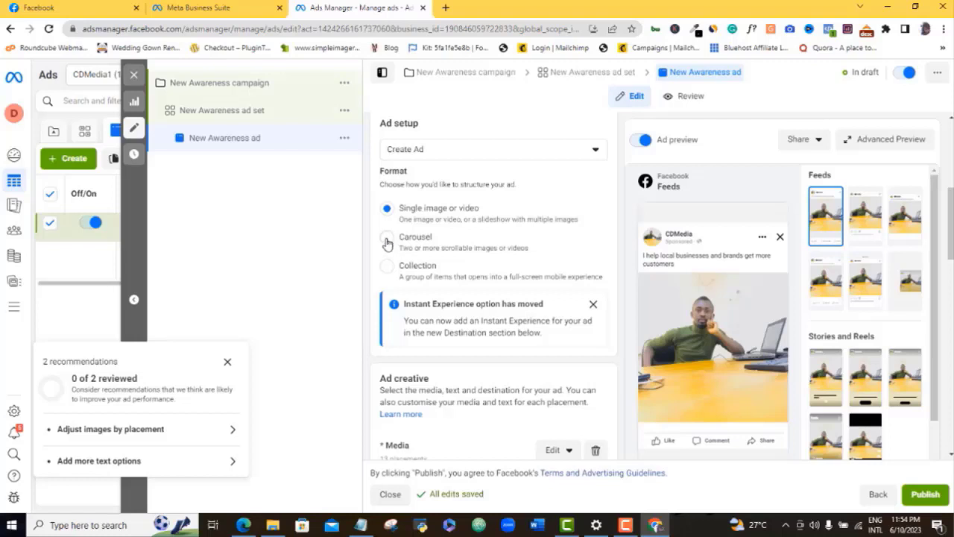
click(387, 238)
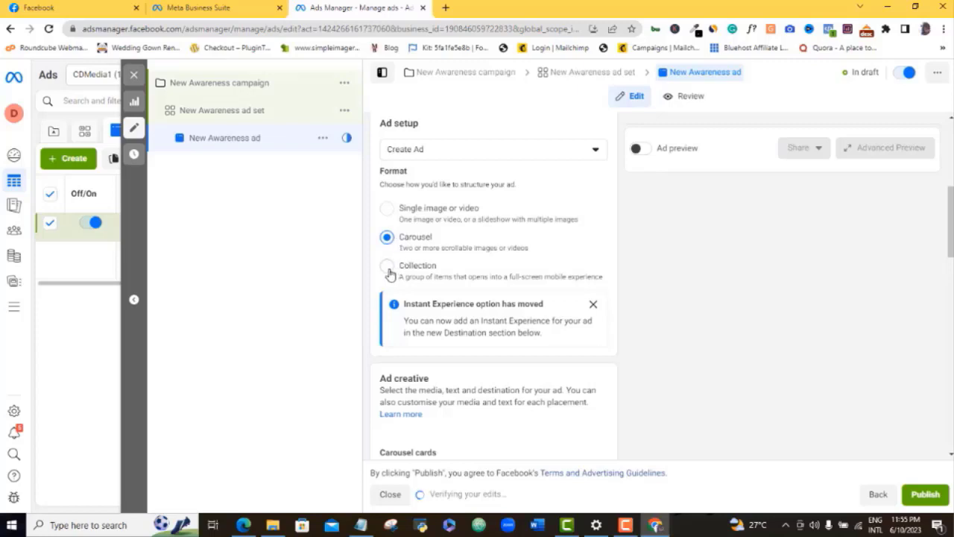
click(387, 210)
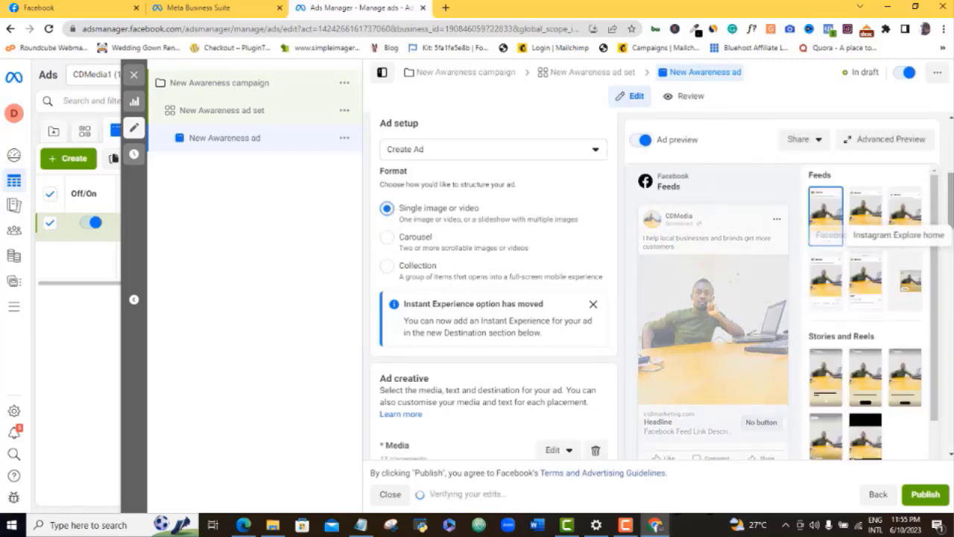
Examine the ad creative's media, music, primary text suggestions, destination, headline, description and call-to-action settings.
scroll(492, 299, down, 3)
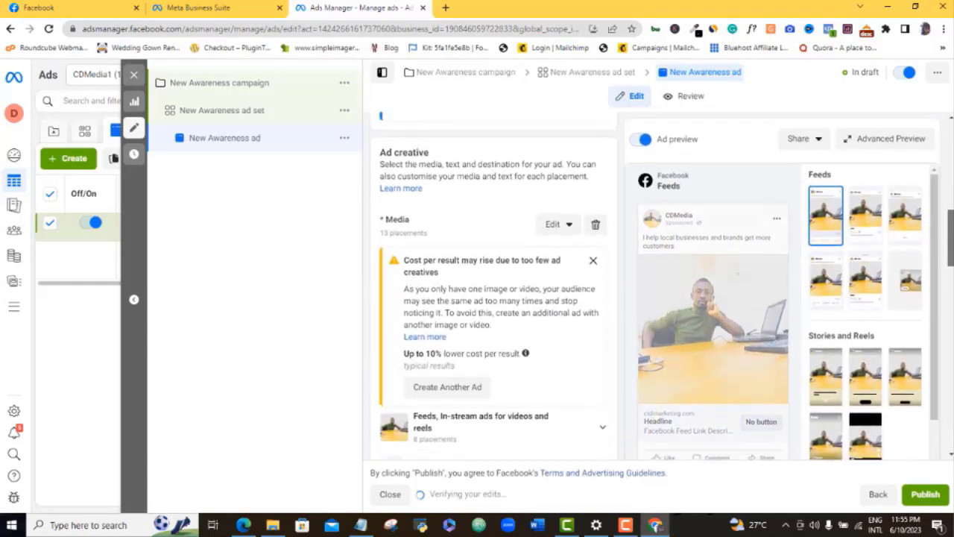
scroll(539, 149, down, 1)
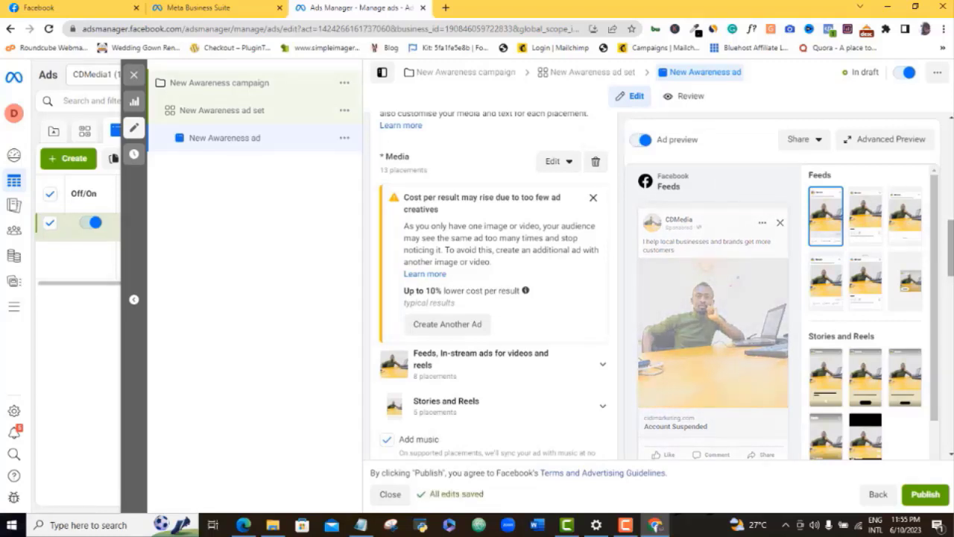
scroll(492, 284, down, 1)
scroll(672, 240, down, 2)
scroll(672, 240, up, 3)
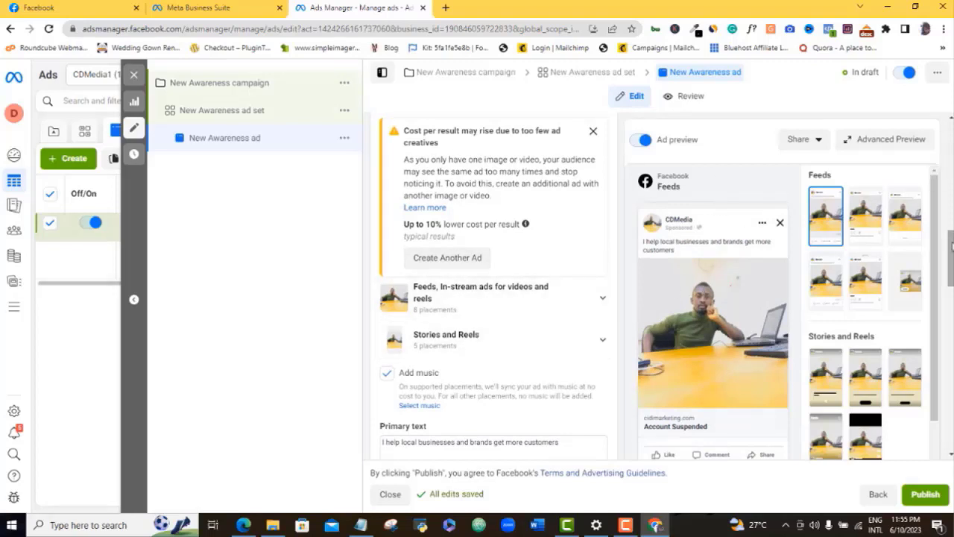
scroll(493, 287, down, 3)
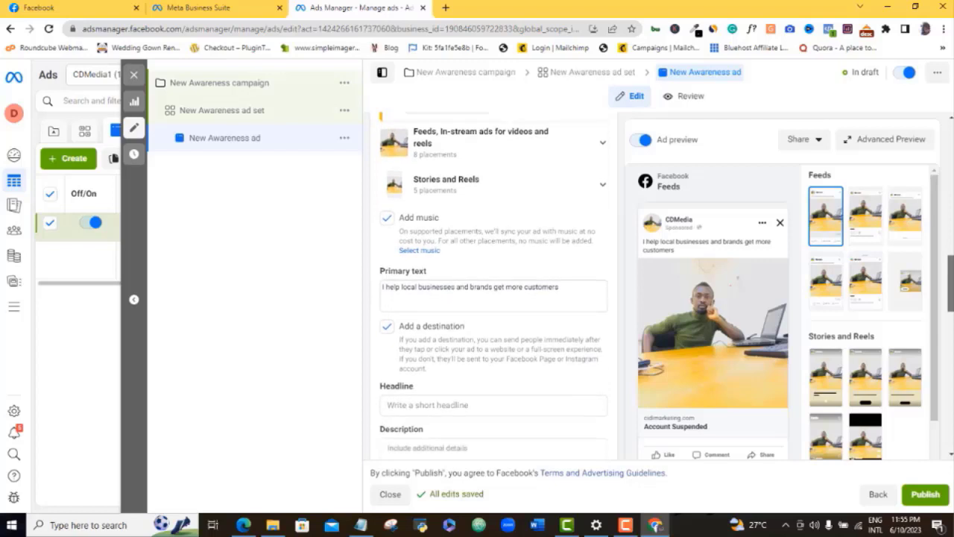
scroll(531, 193, down, 2)
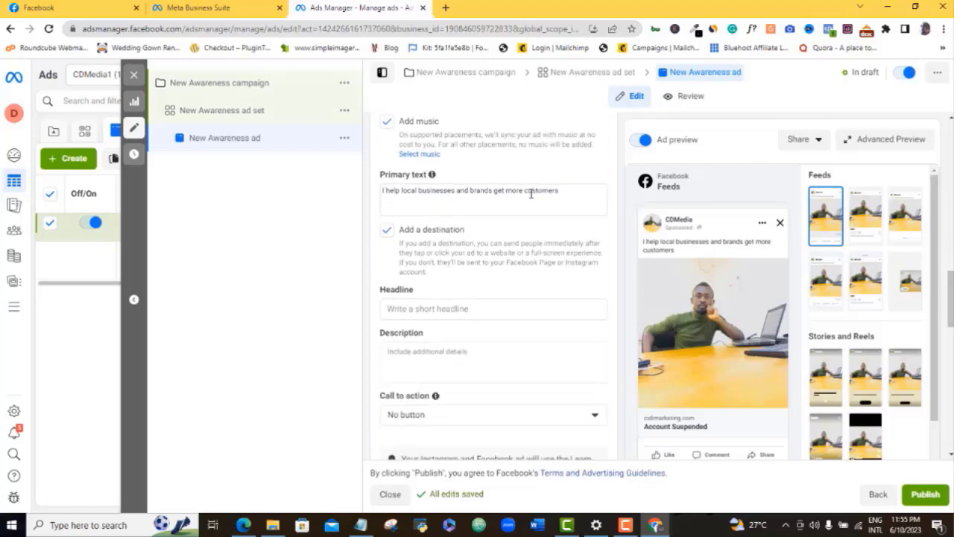
click(564, 193)
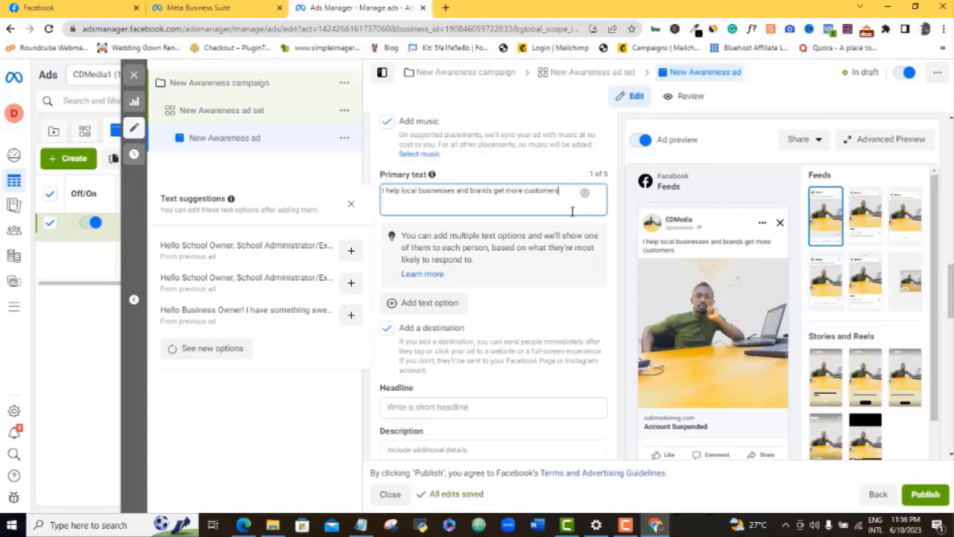
drag(952, 283, 953, 305)
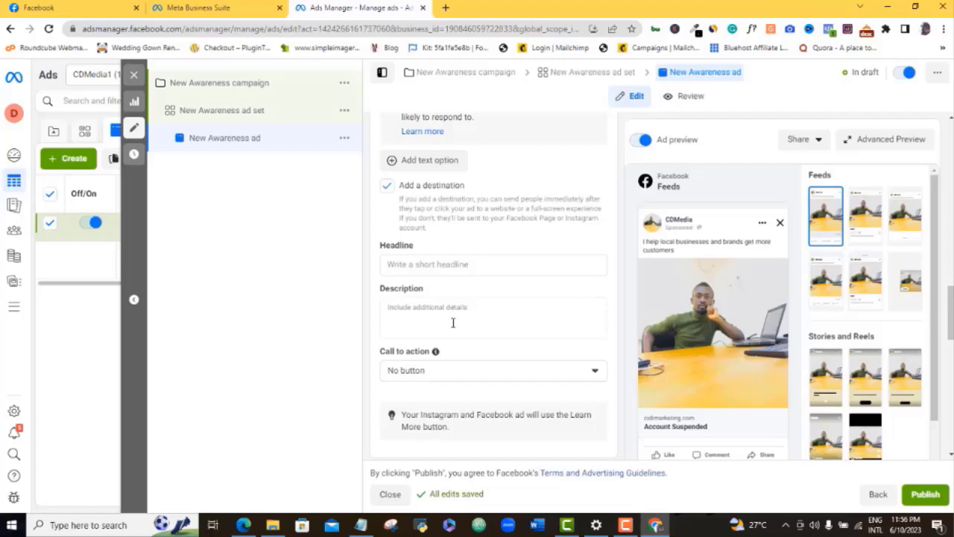
Check the ad's call-to-action button choices, keeping No button.
click(557, 370)
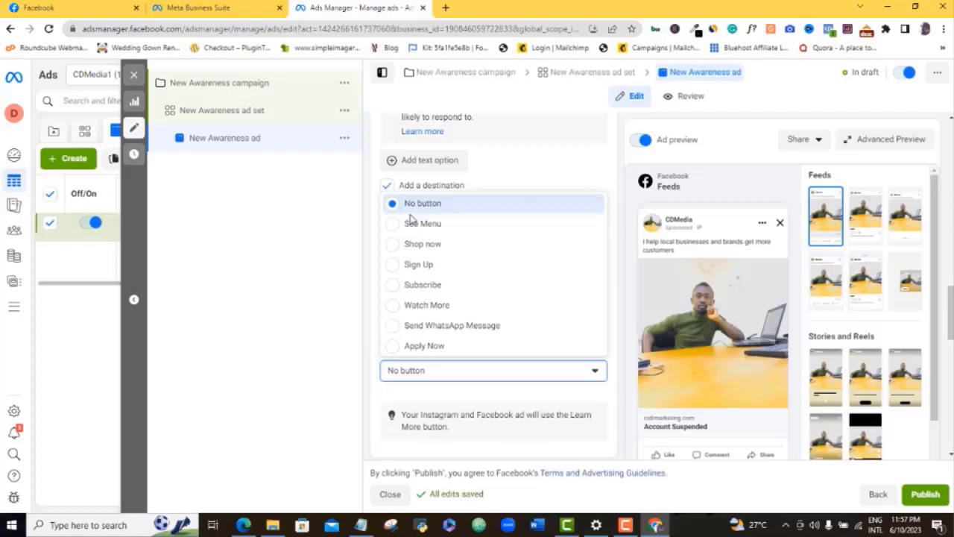
click(313, 315)
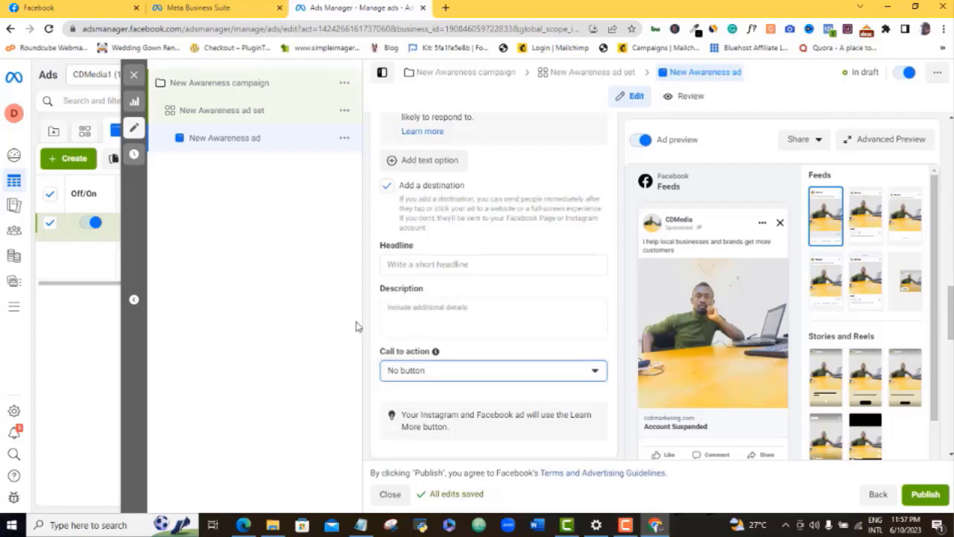
scroll(492, 298, down, 3)
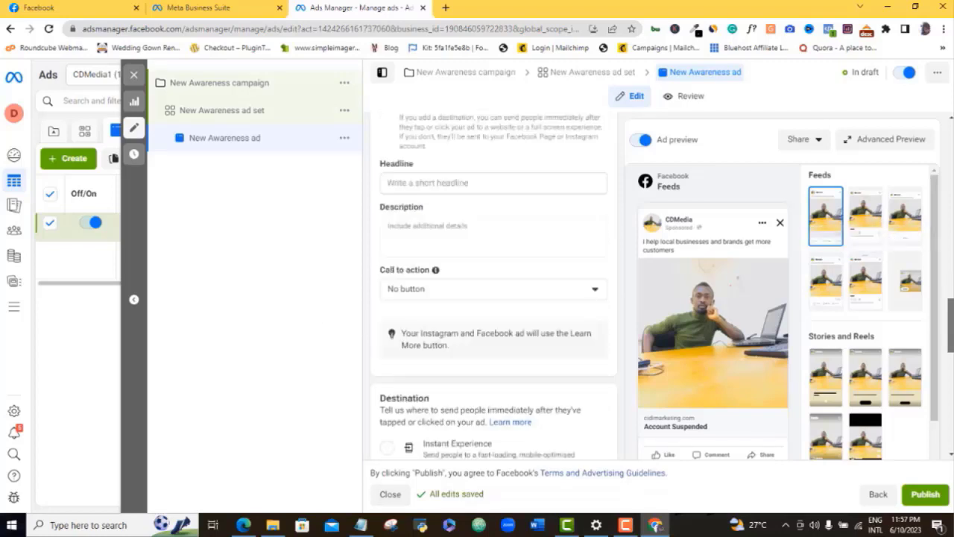
scroll(493, 298, down, 2)
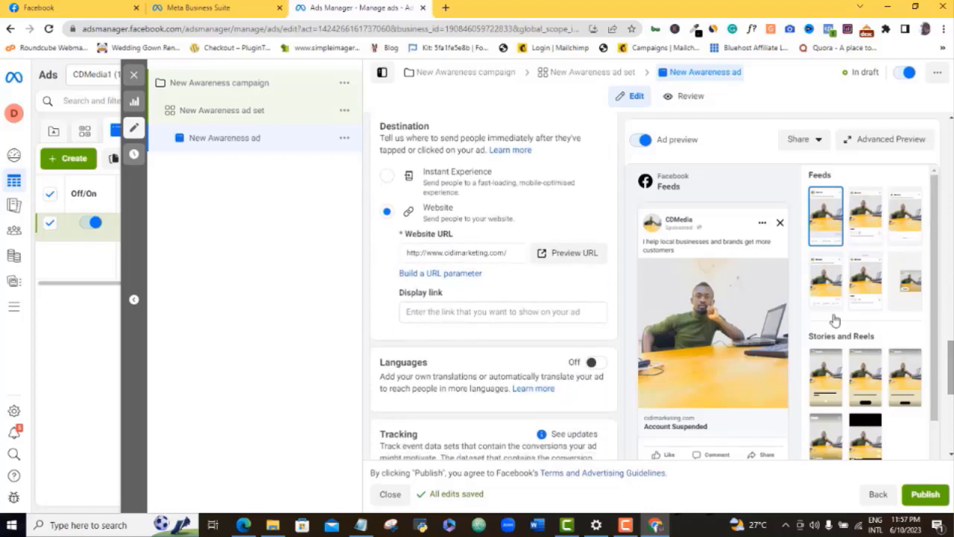
click(474, 254)
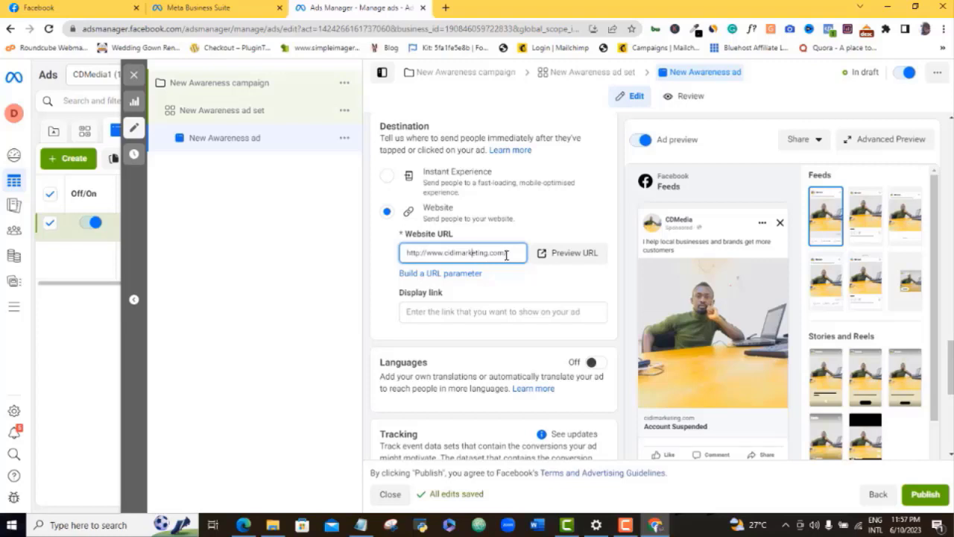
click(506, 255)
text(/)
Review the ad's language and tracking settings, and close the ad editor without publishing the draft items.
scroll(494, 298, down, 3)
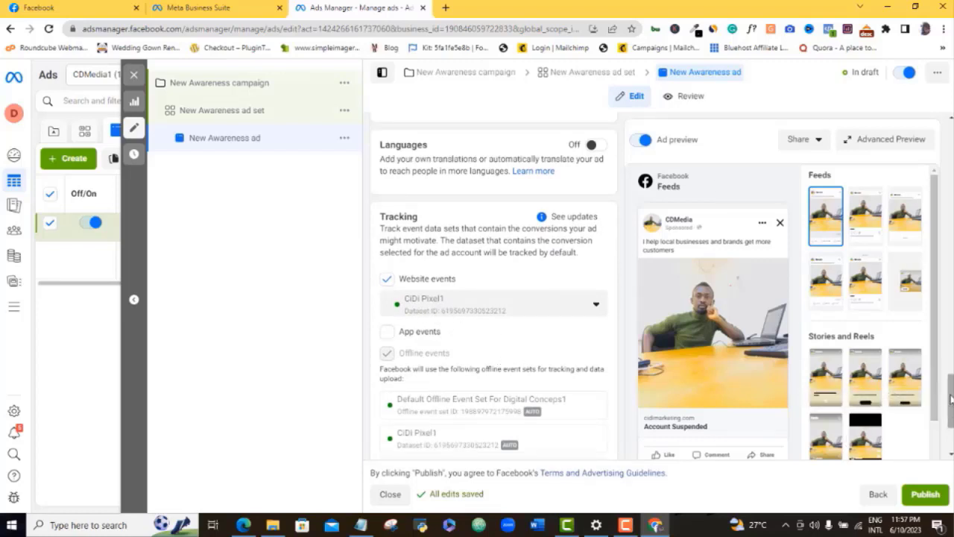
drag(950, 399, 951, 426)
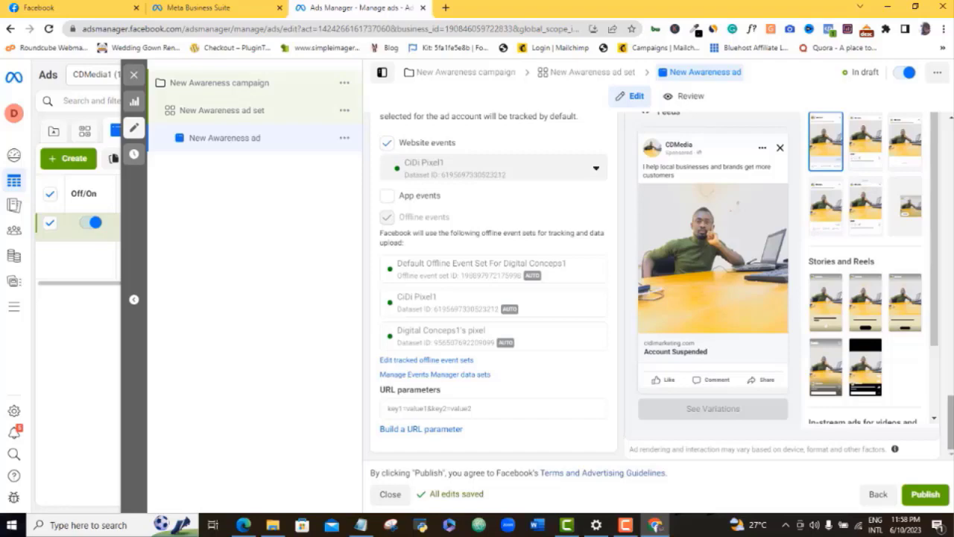
click(135, 82)
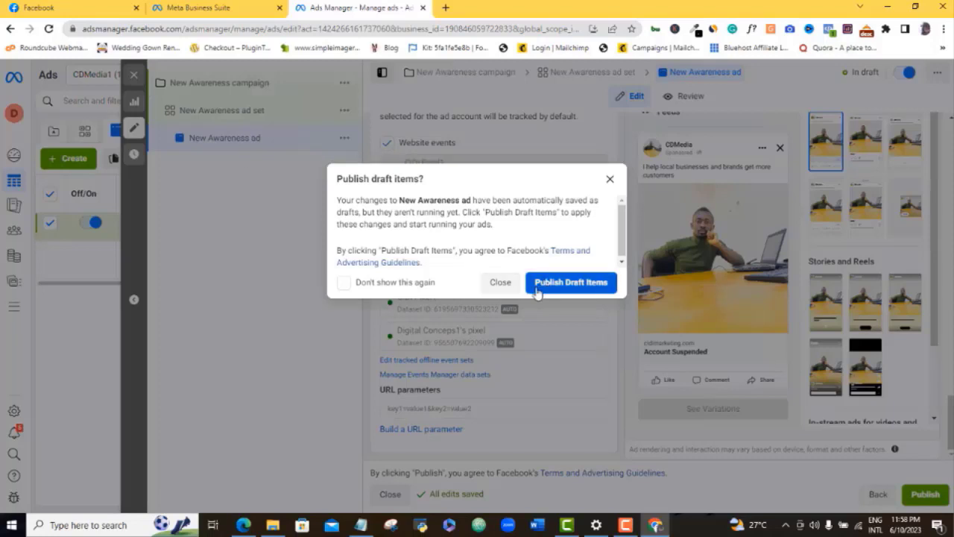
click(505, 283)
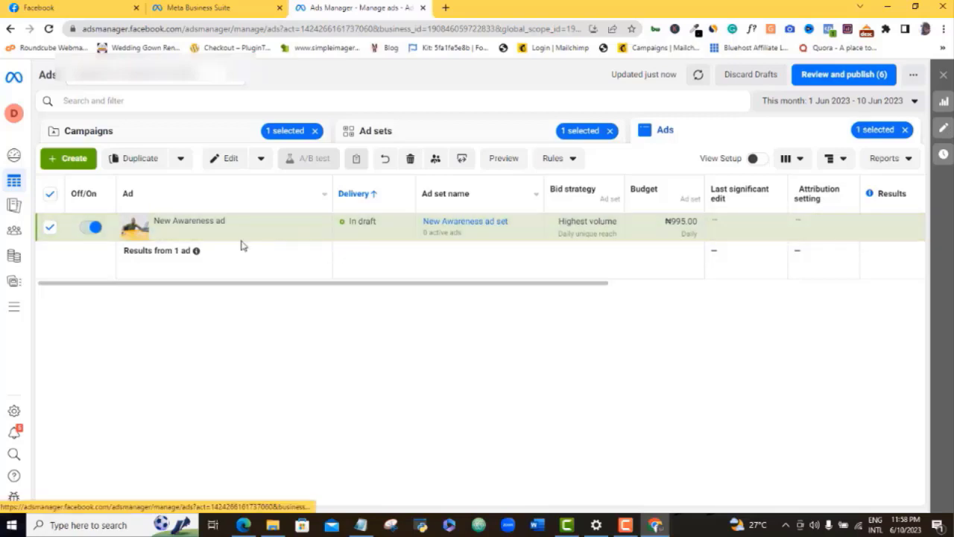
mouse_move(181, 219)
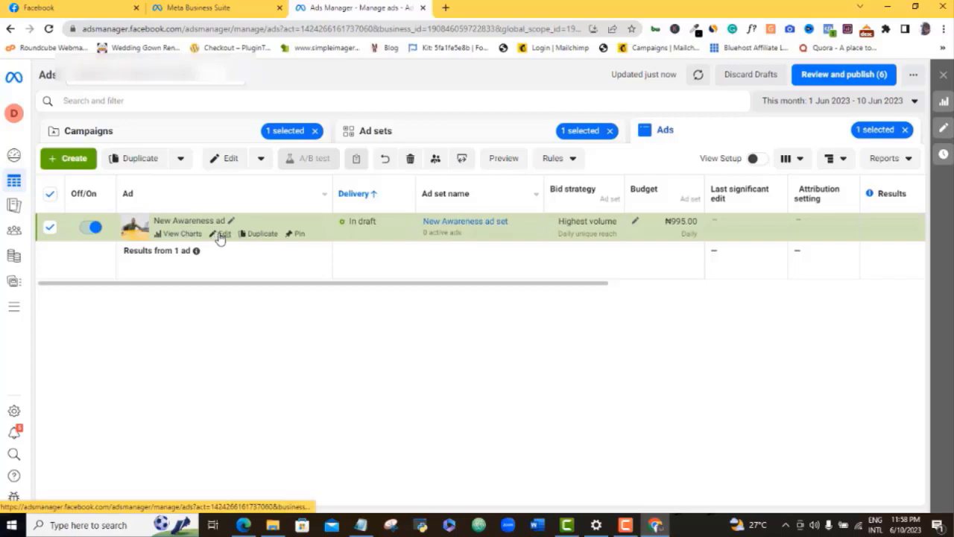